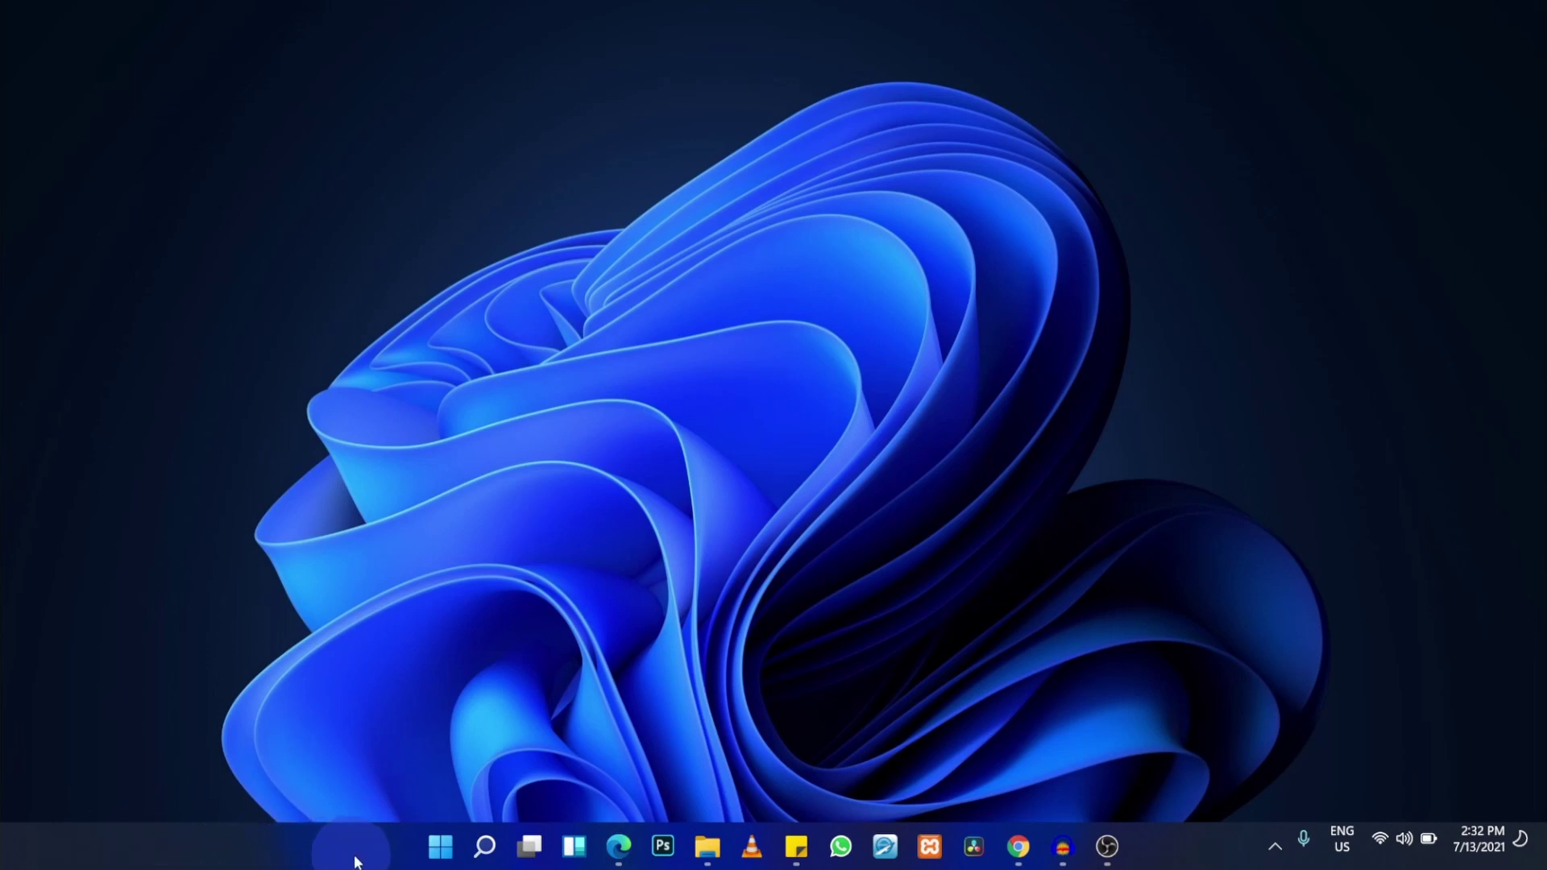
Step: Open the Windows Temp folder by running the command temp, and grant permanent access to it
right_click(442, 848)
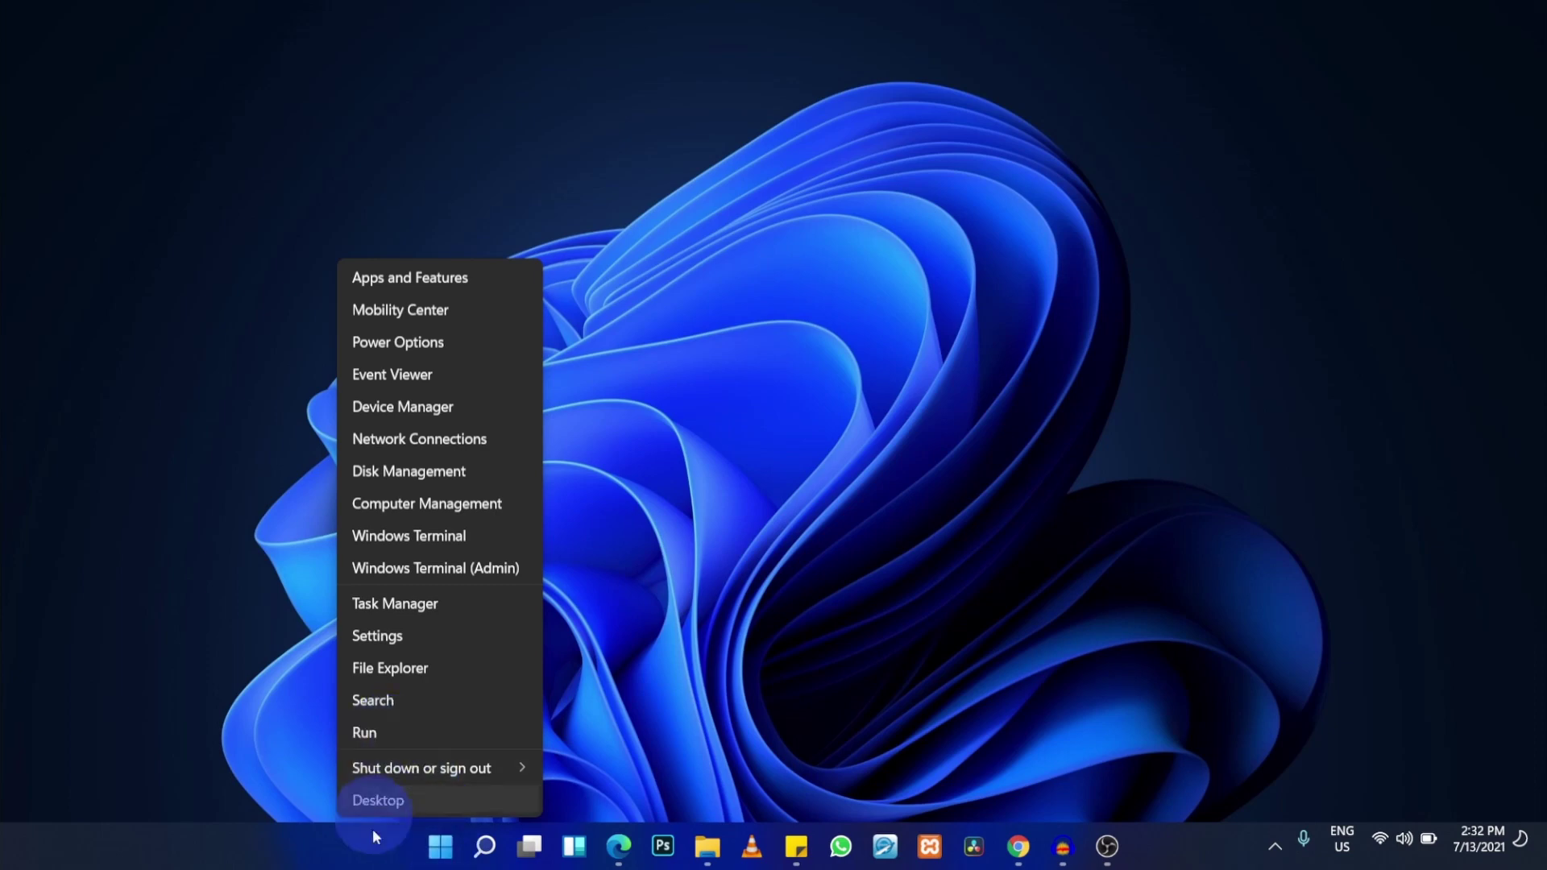
left_click(365, 856)
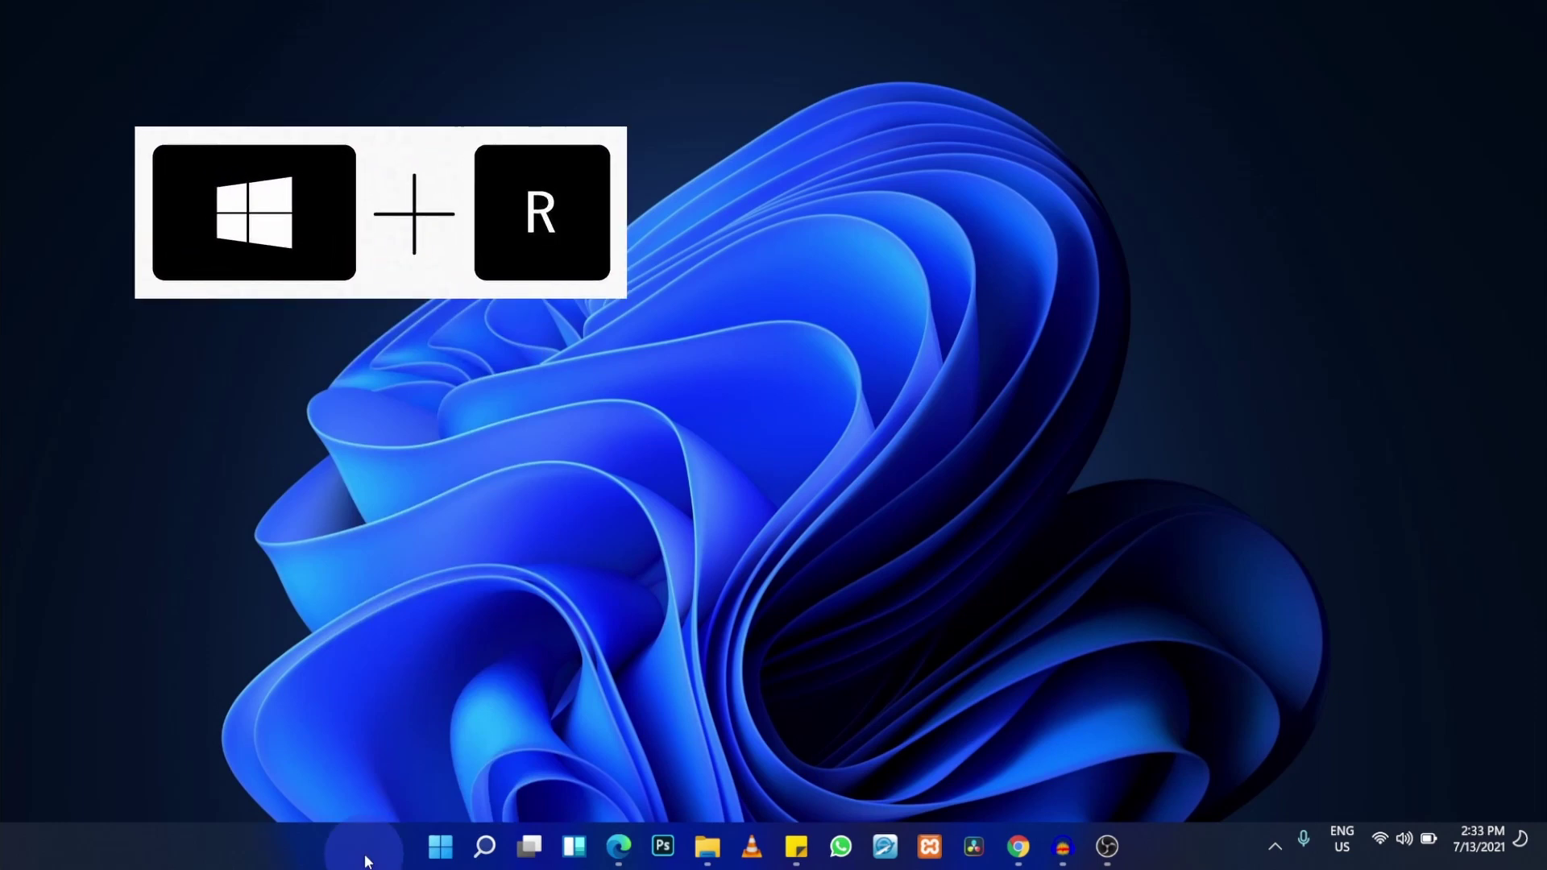
key("super+r")
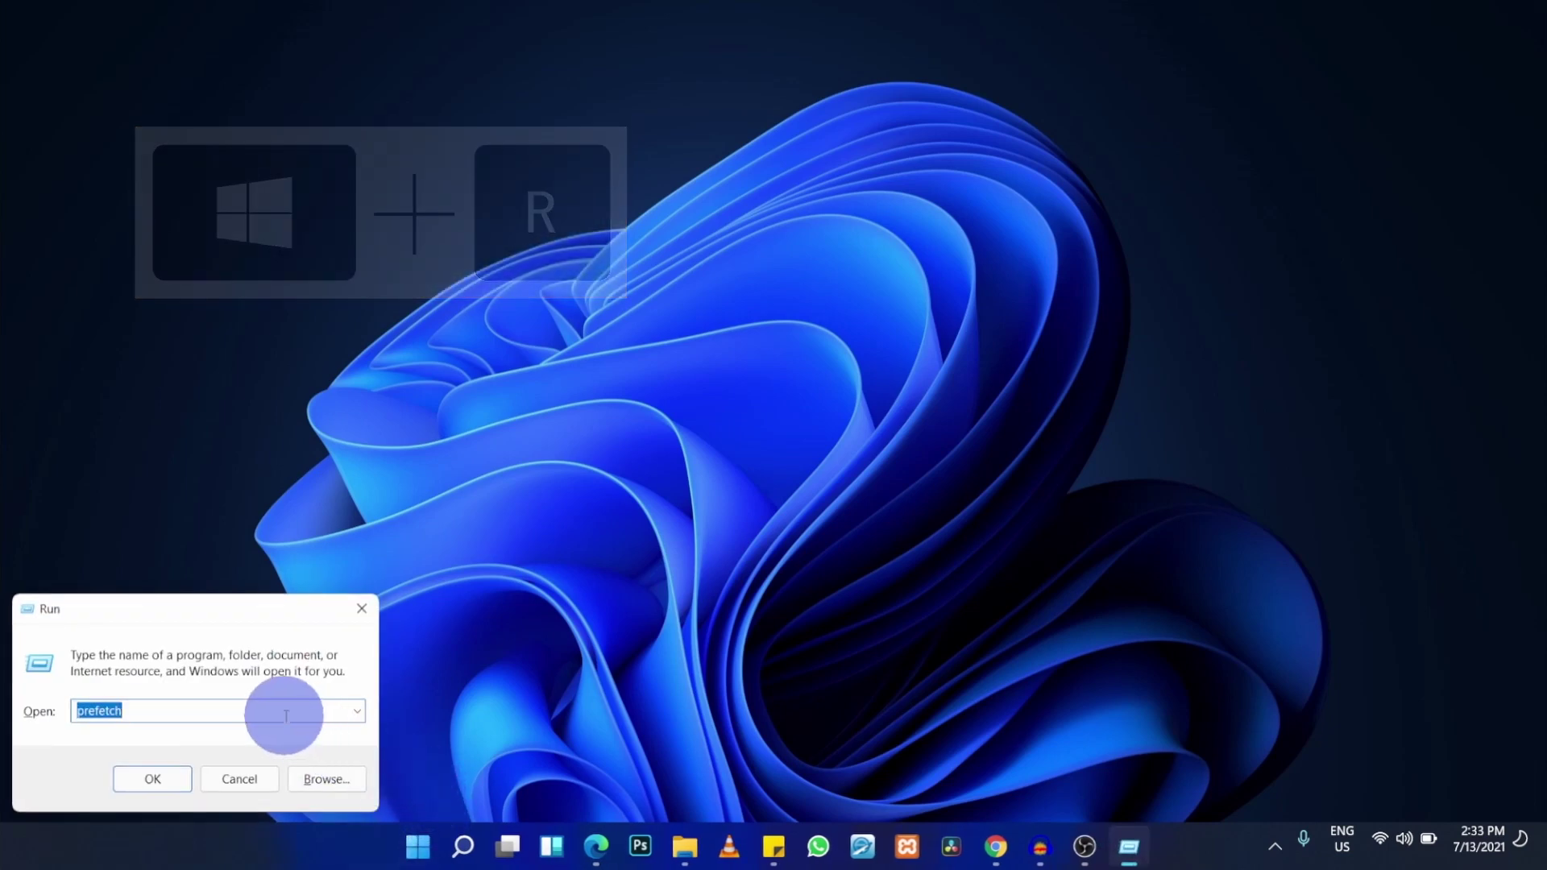
key("BackSpace")
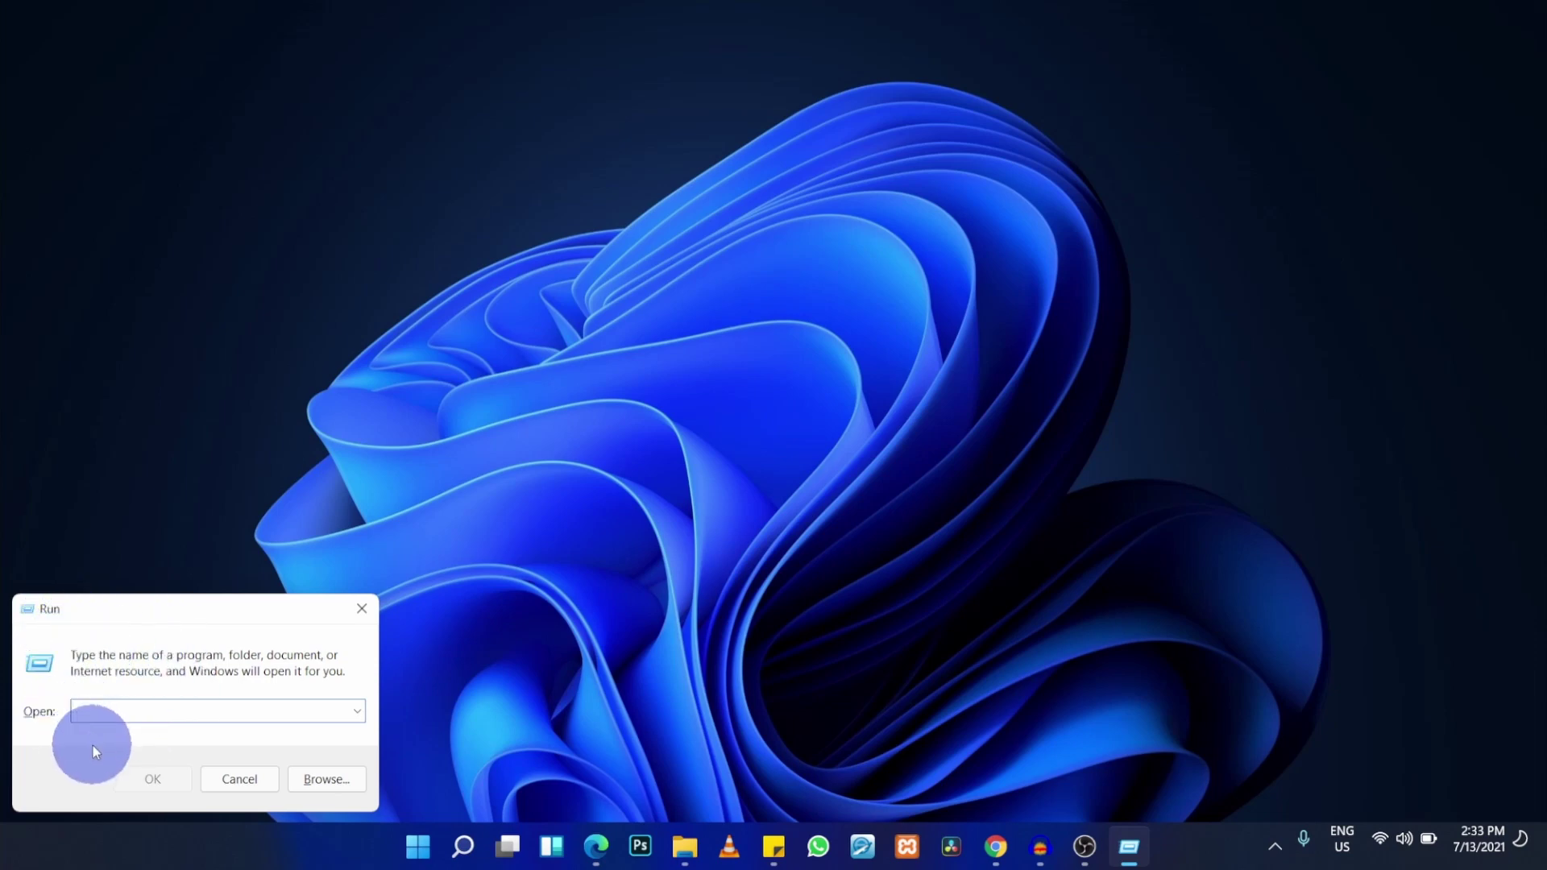
type("temp")
left_click(142, 778)
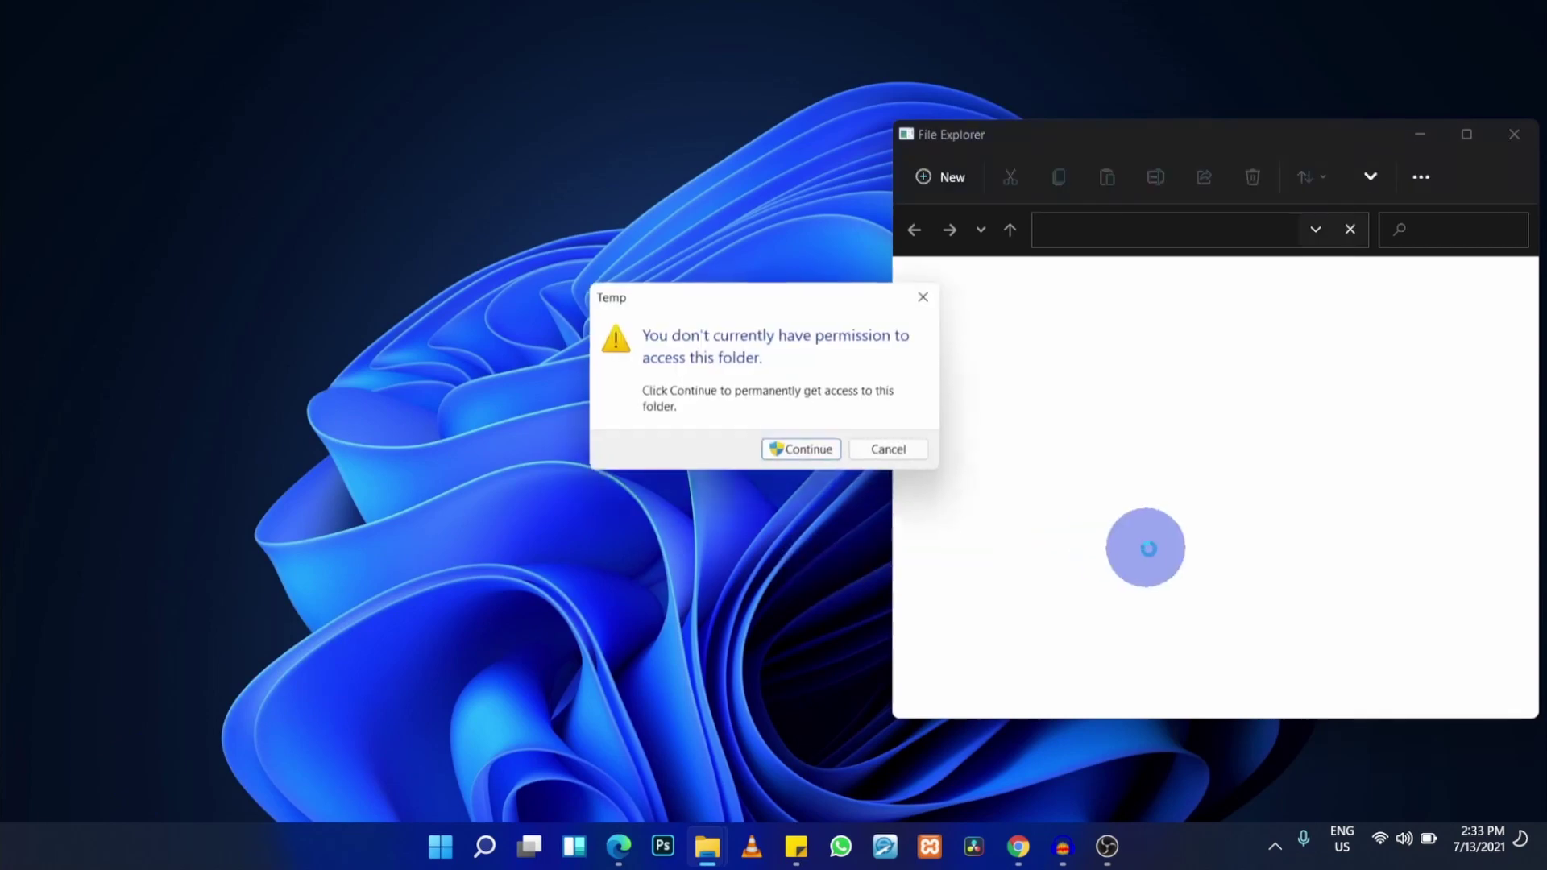
left_click(817, 458)
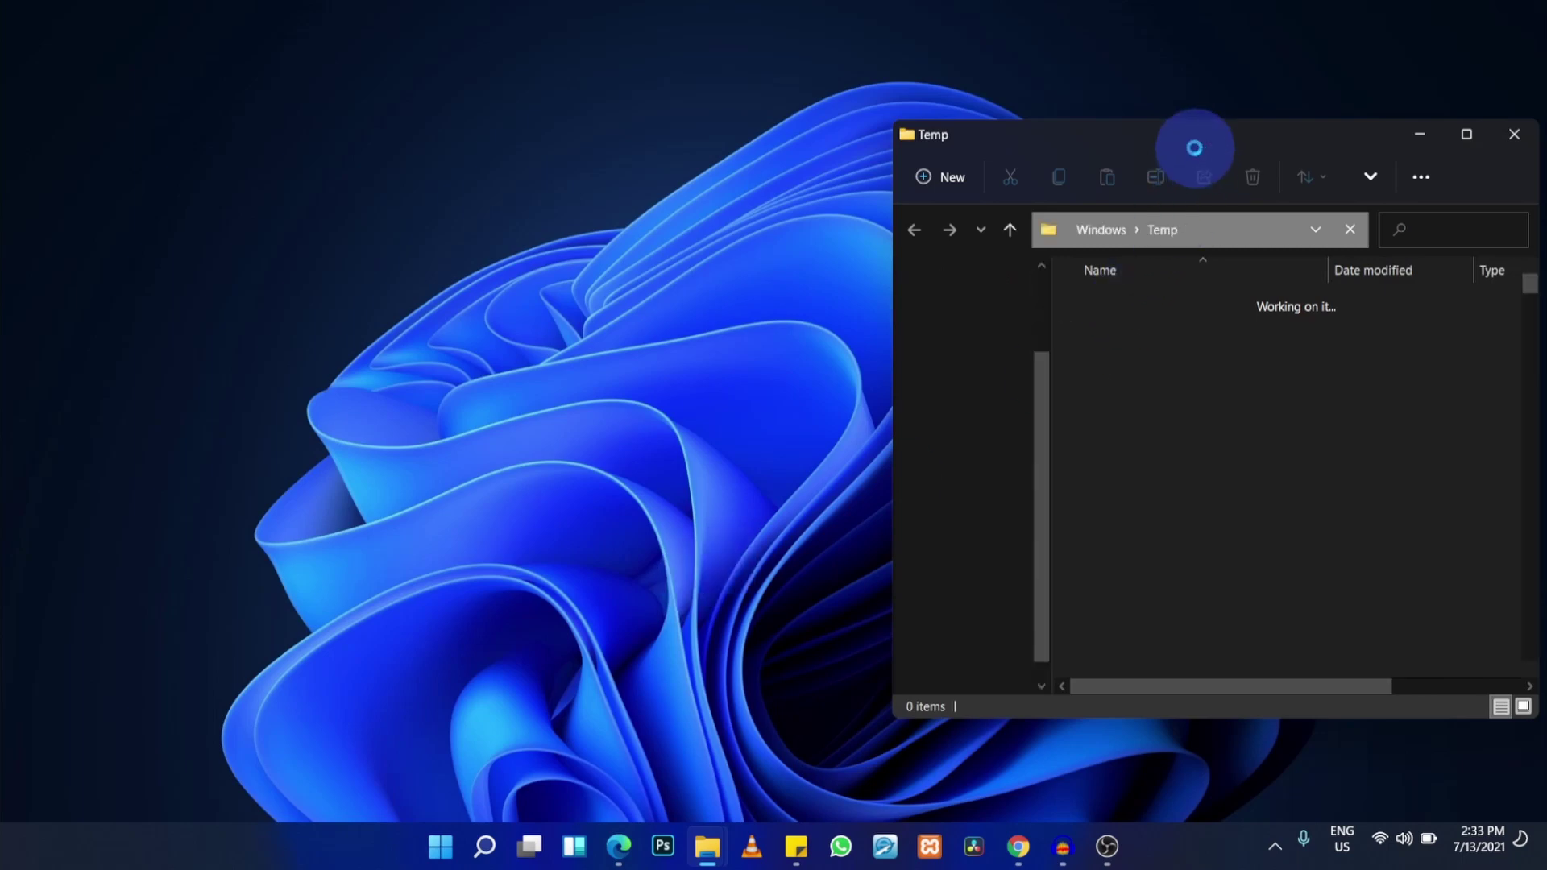
Step: Delete all items in the Windows Temp folder and retry the deletion for the file in use
left_click_drag(1188, 143, 817, 153)
key("ctrl+a")
key("Delete")
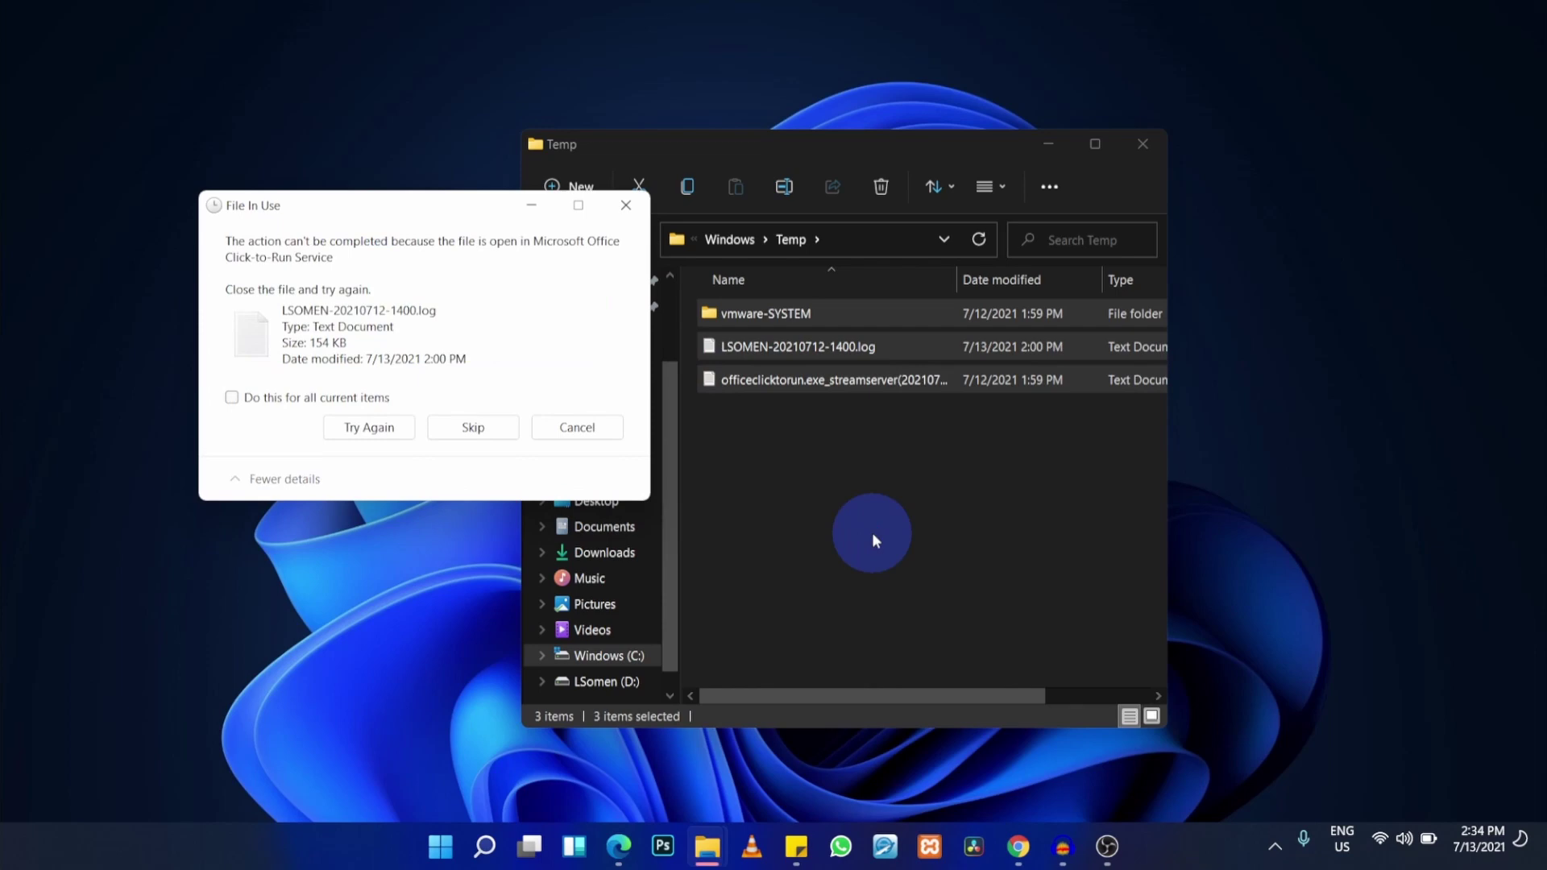
left_click(360, 433)
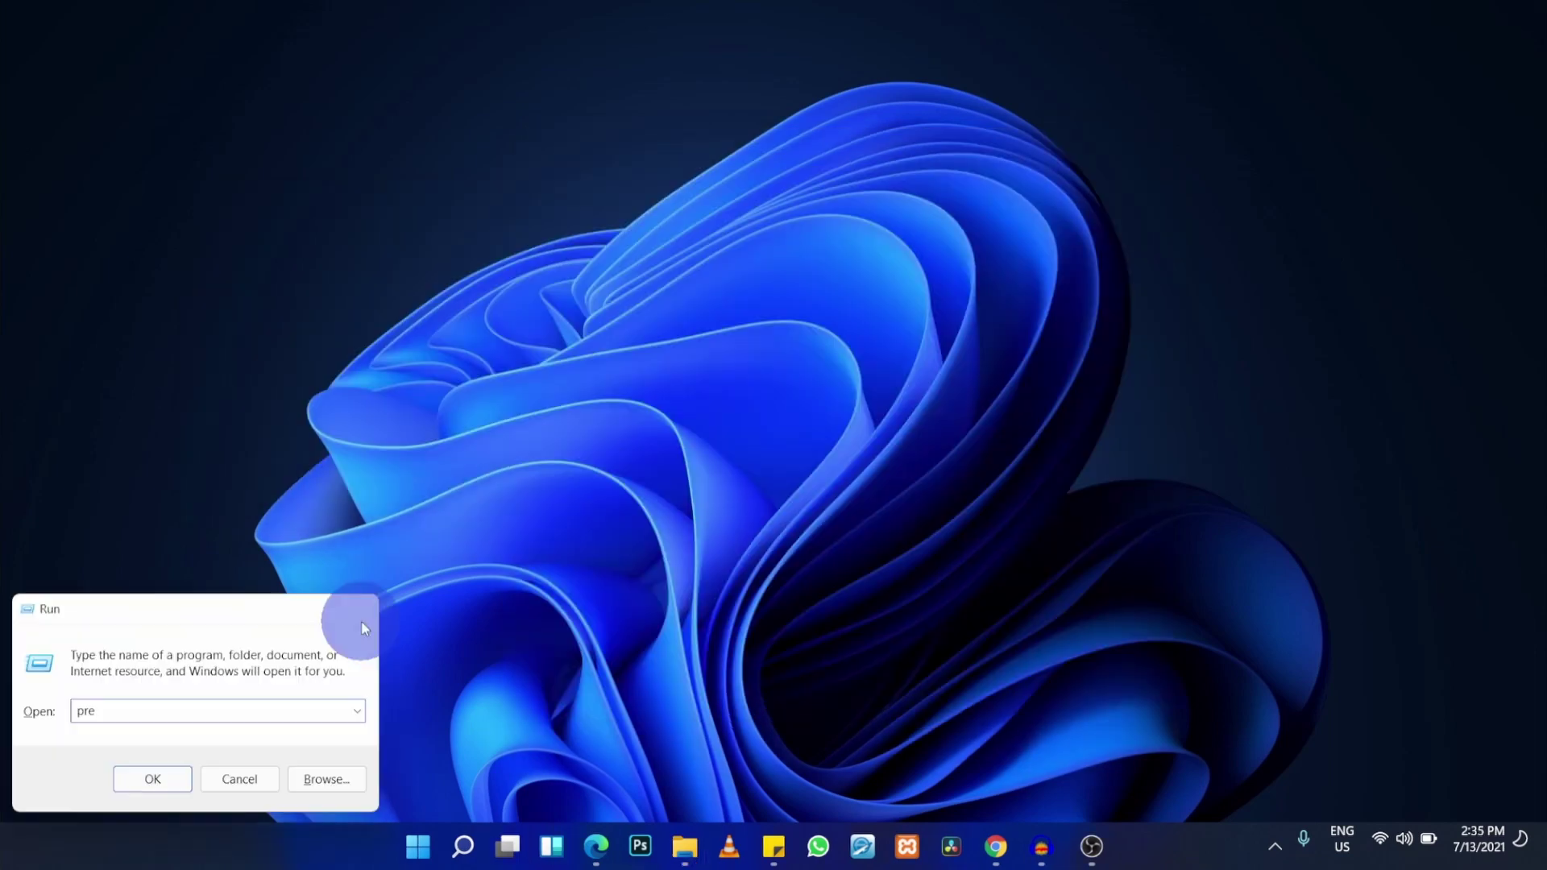
Step: Open the Windows Prefetch folder by running the command prefetch, and grant permanent access to it
left_click(361, 619)
key("super+r")
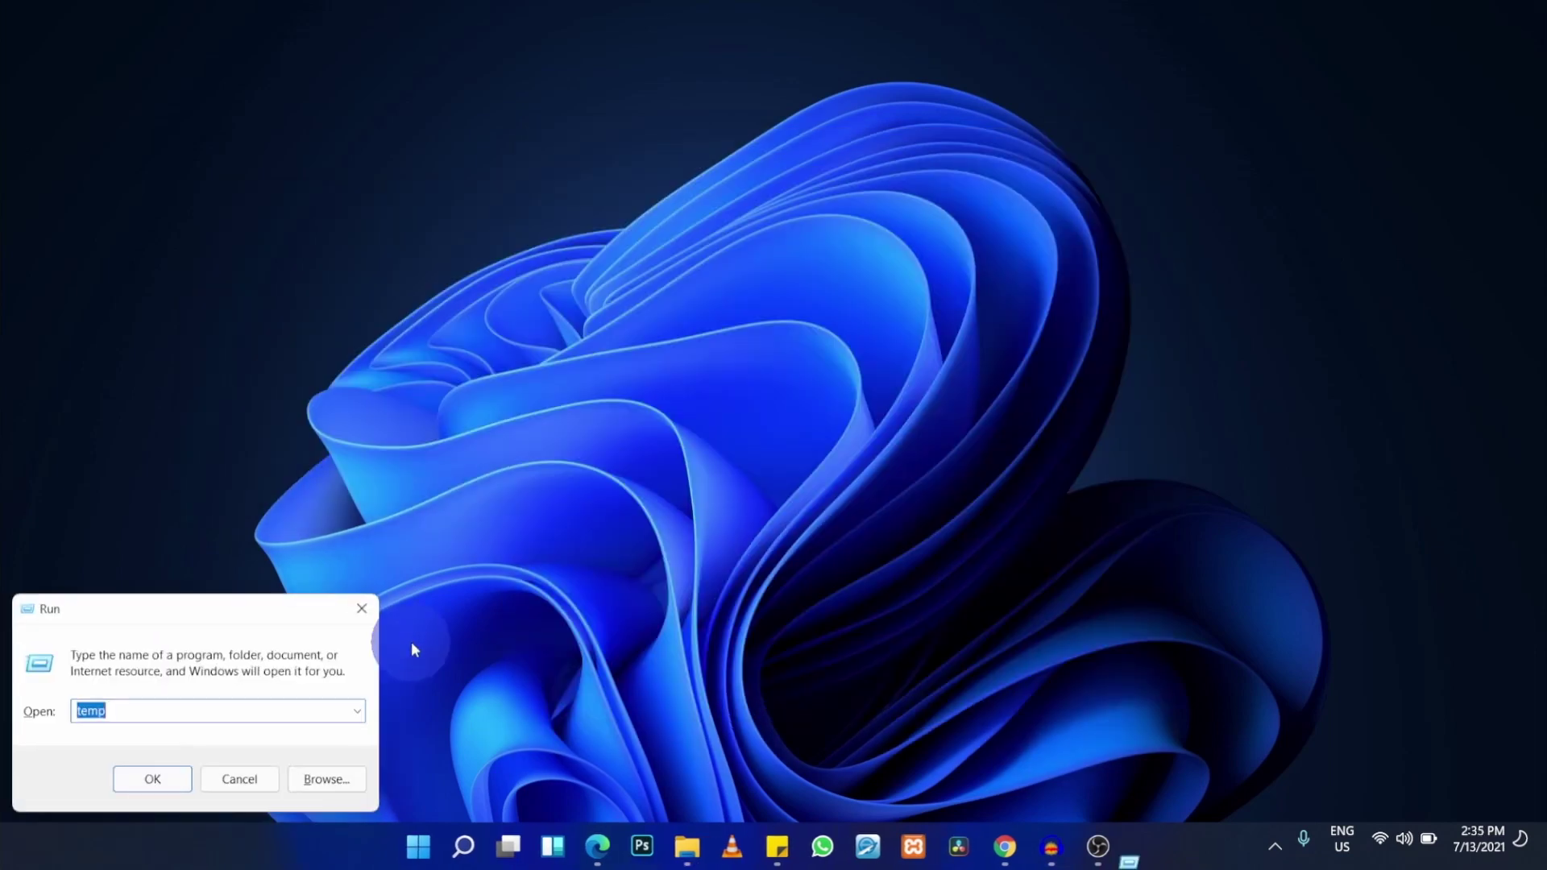
type("pr")
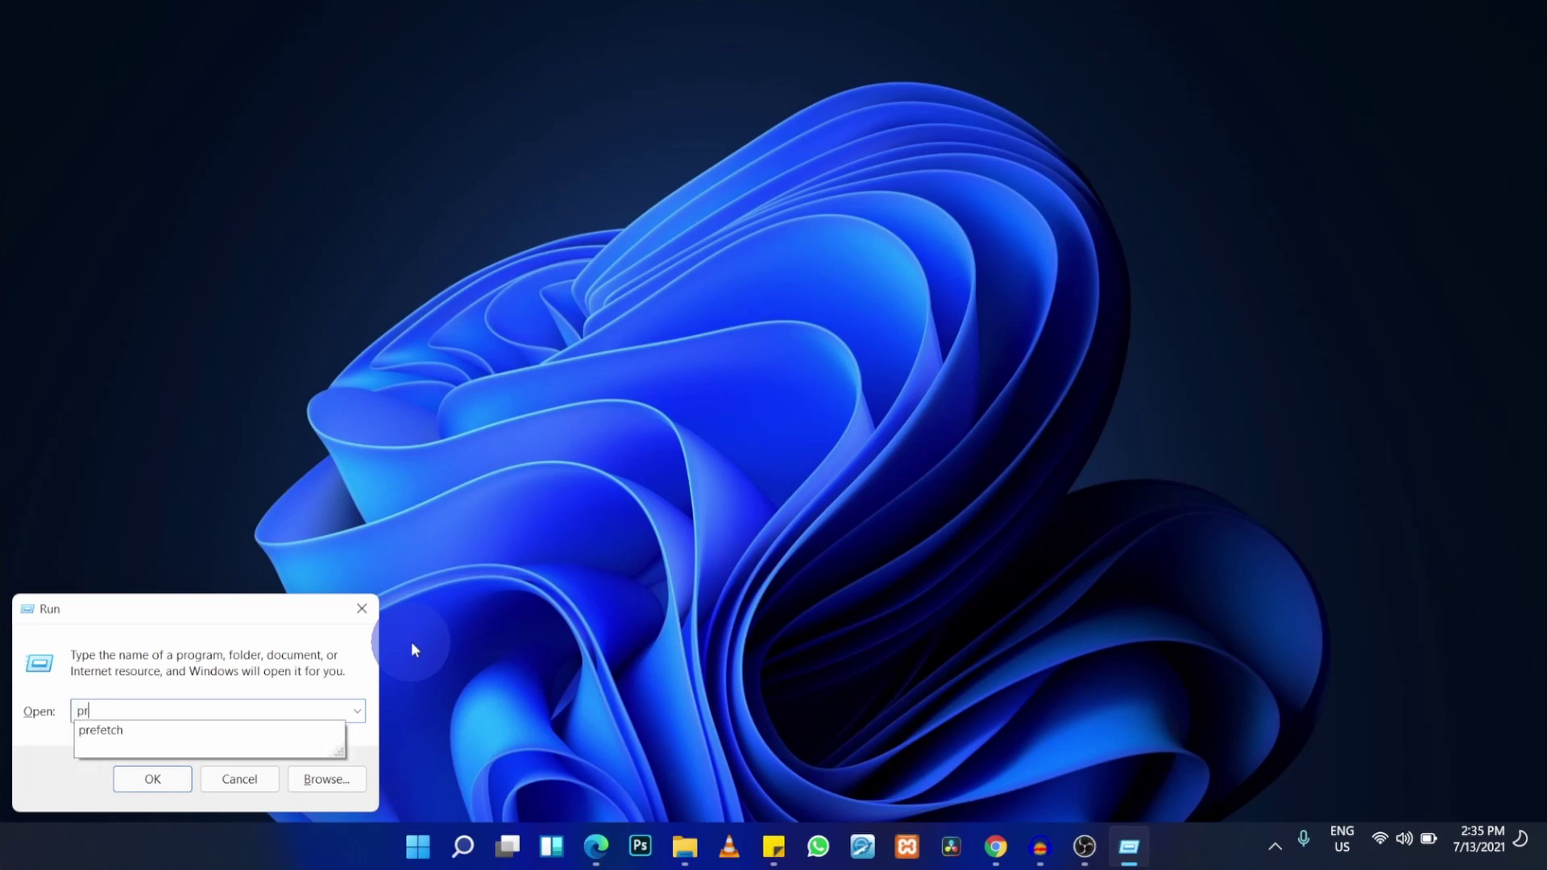
type("efetch")
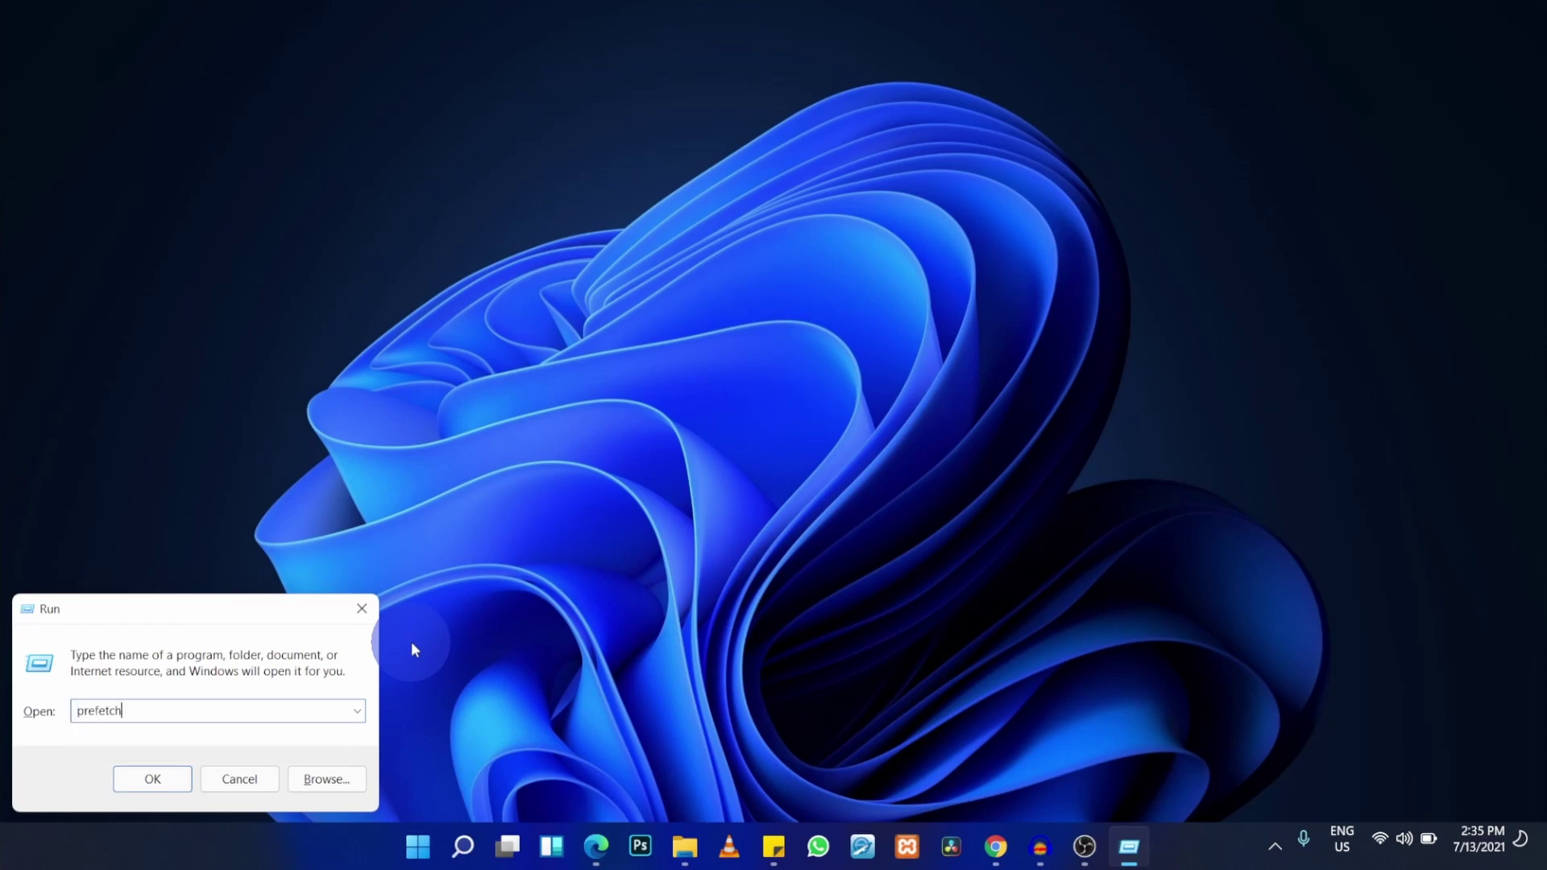
key("Return")
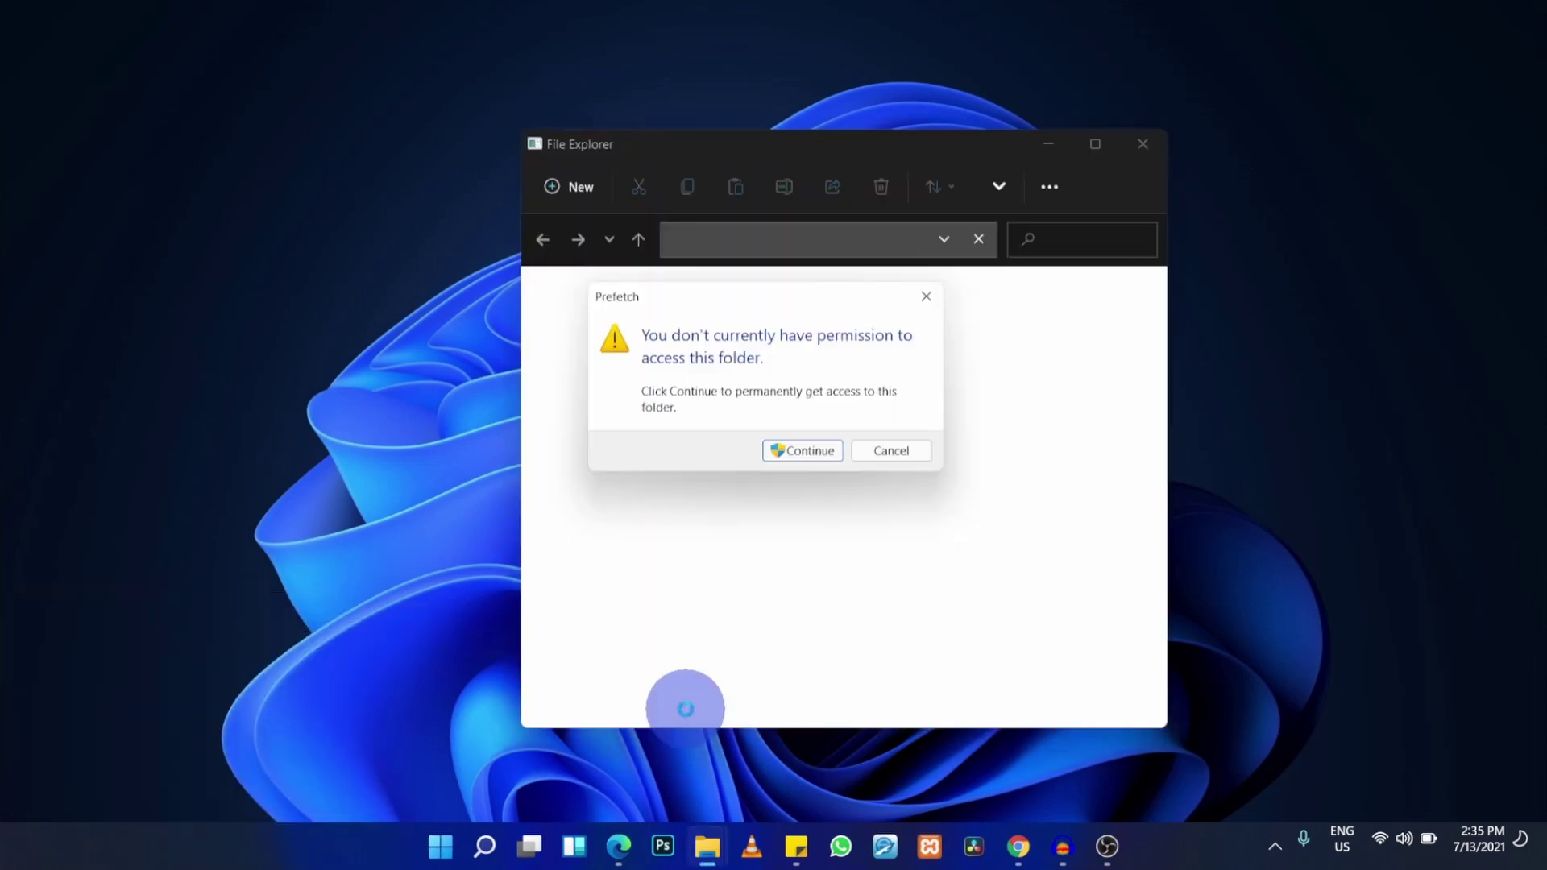
left_click(806, 452)
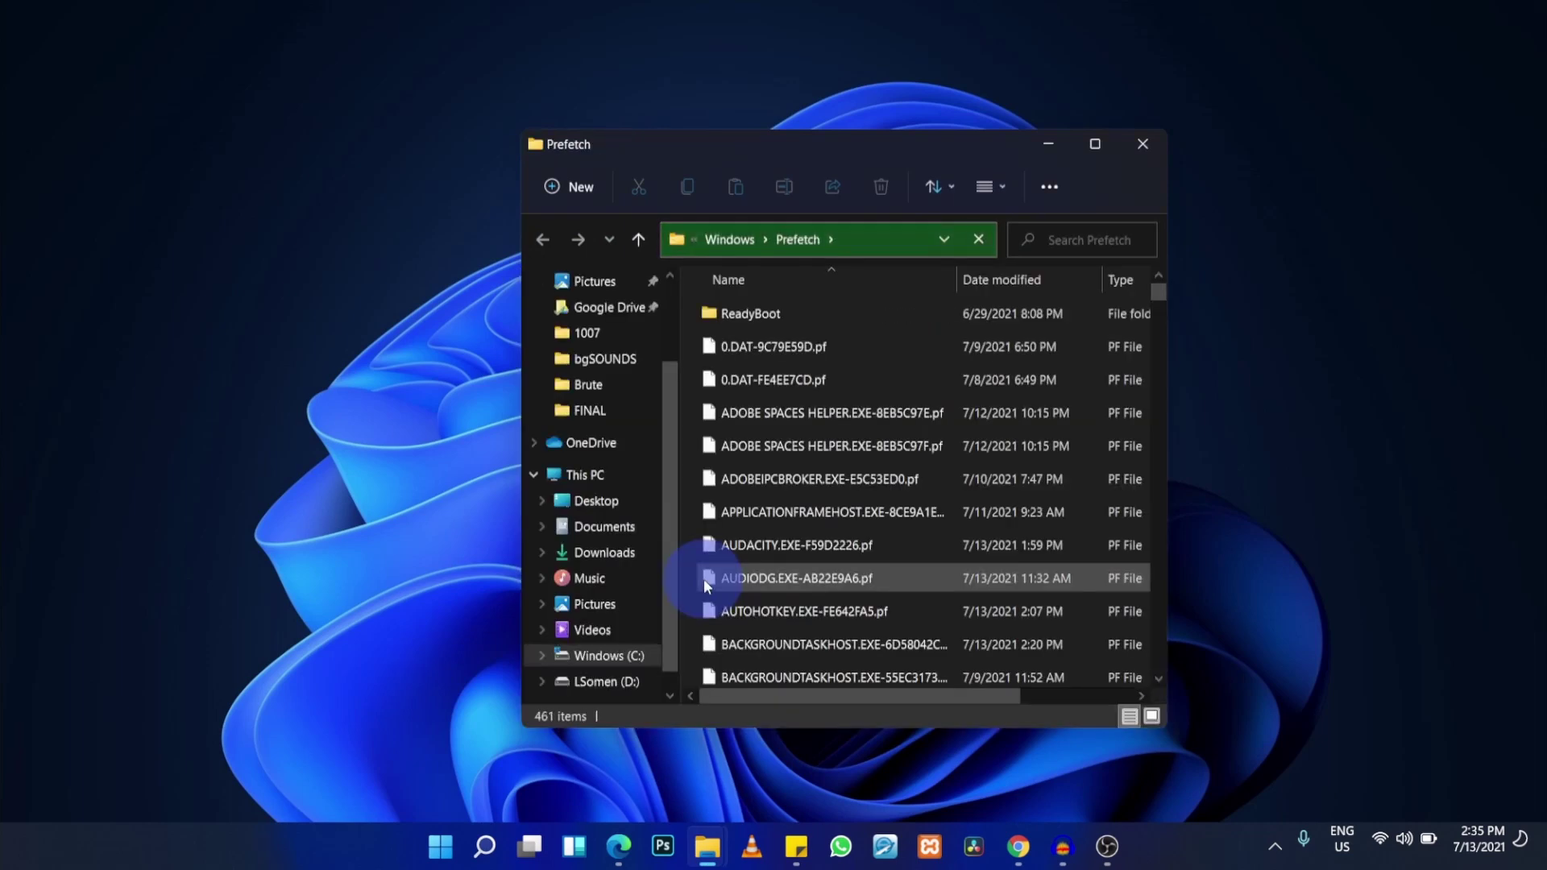
Step: Permanently delete all items in the Prefetch folder and close its window
left_click(838, 545)
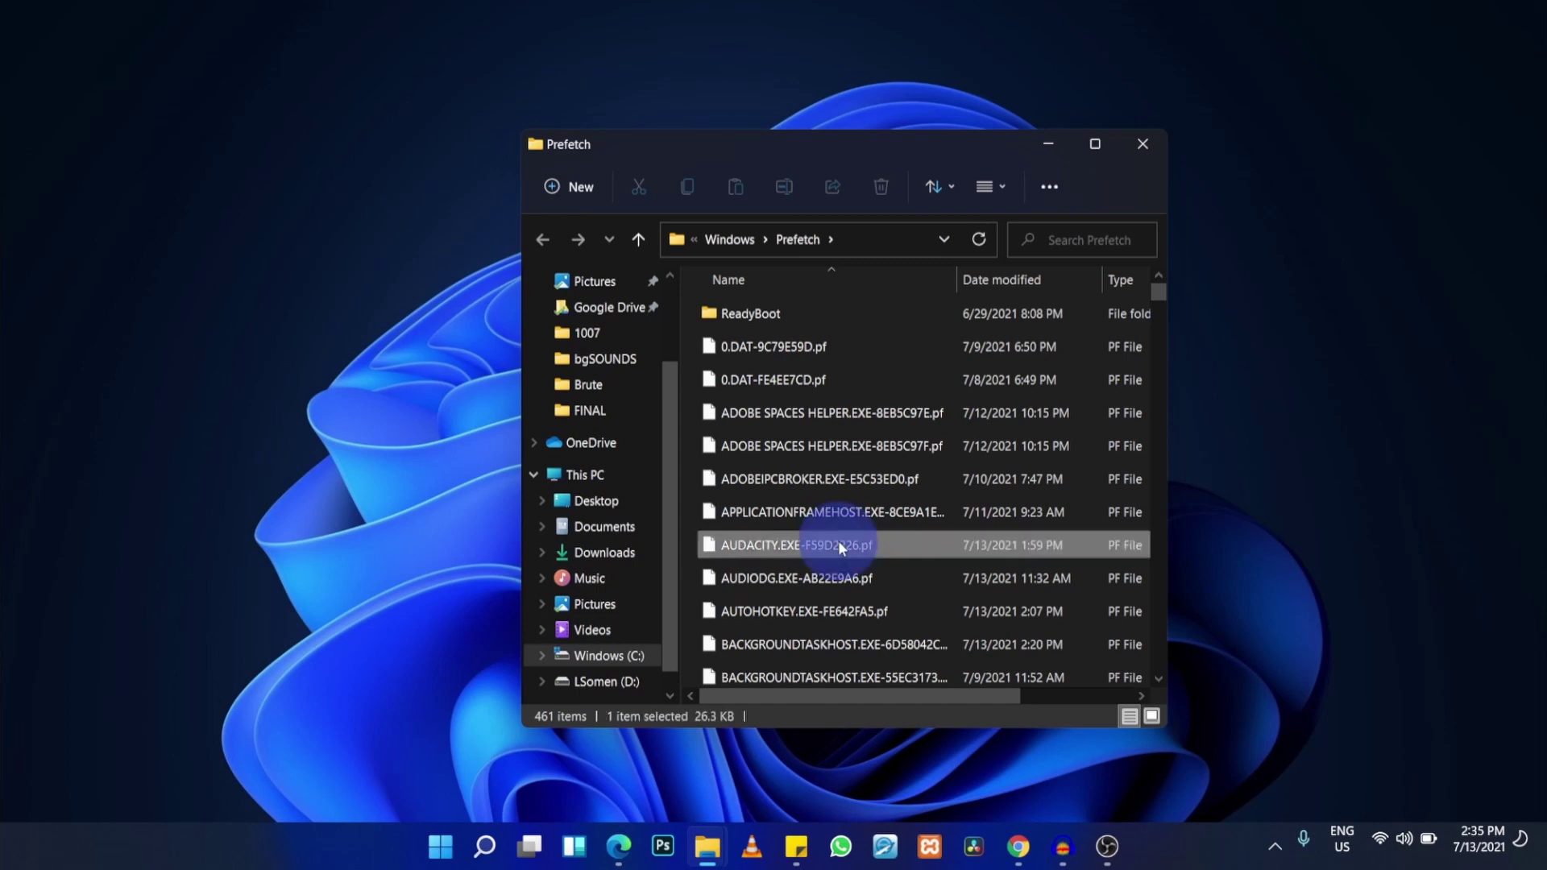
key("ctrl+a")
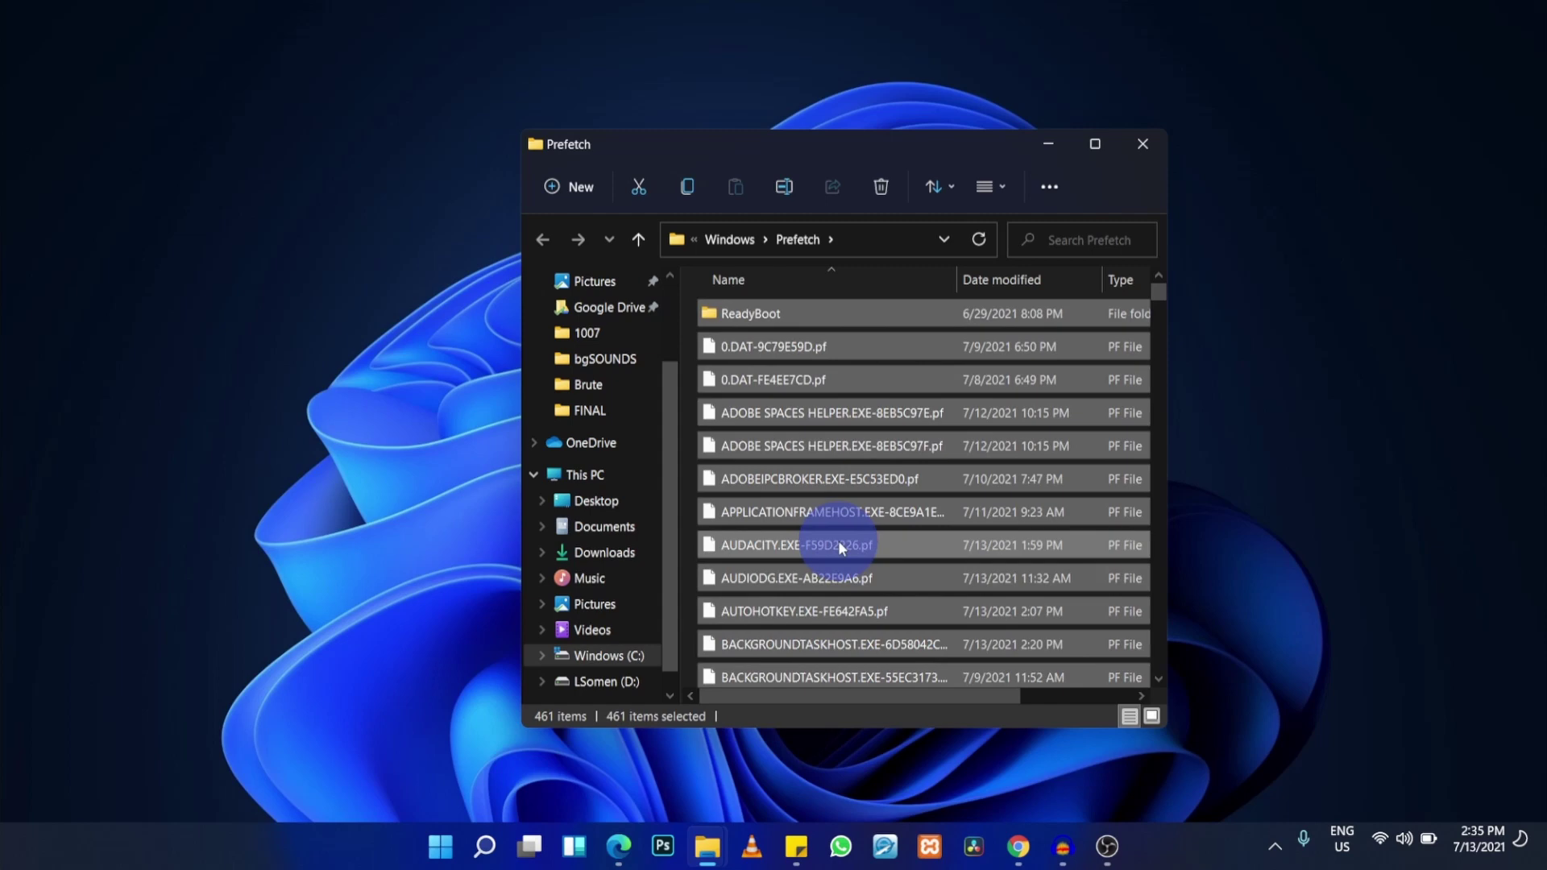
key("shift+Delete")
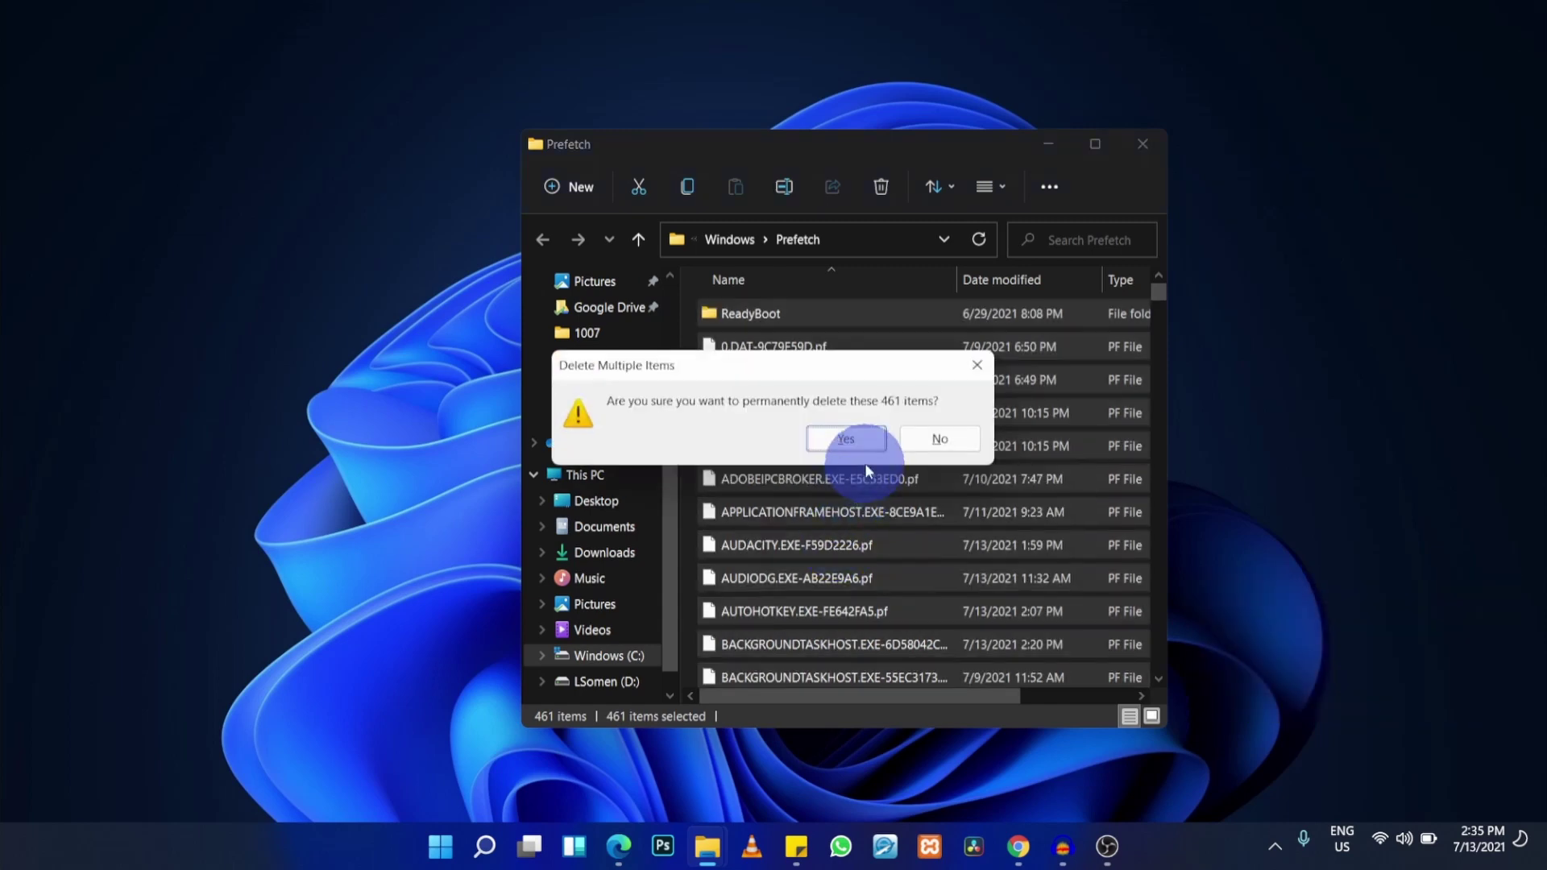
left_click(844, 443)
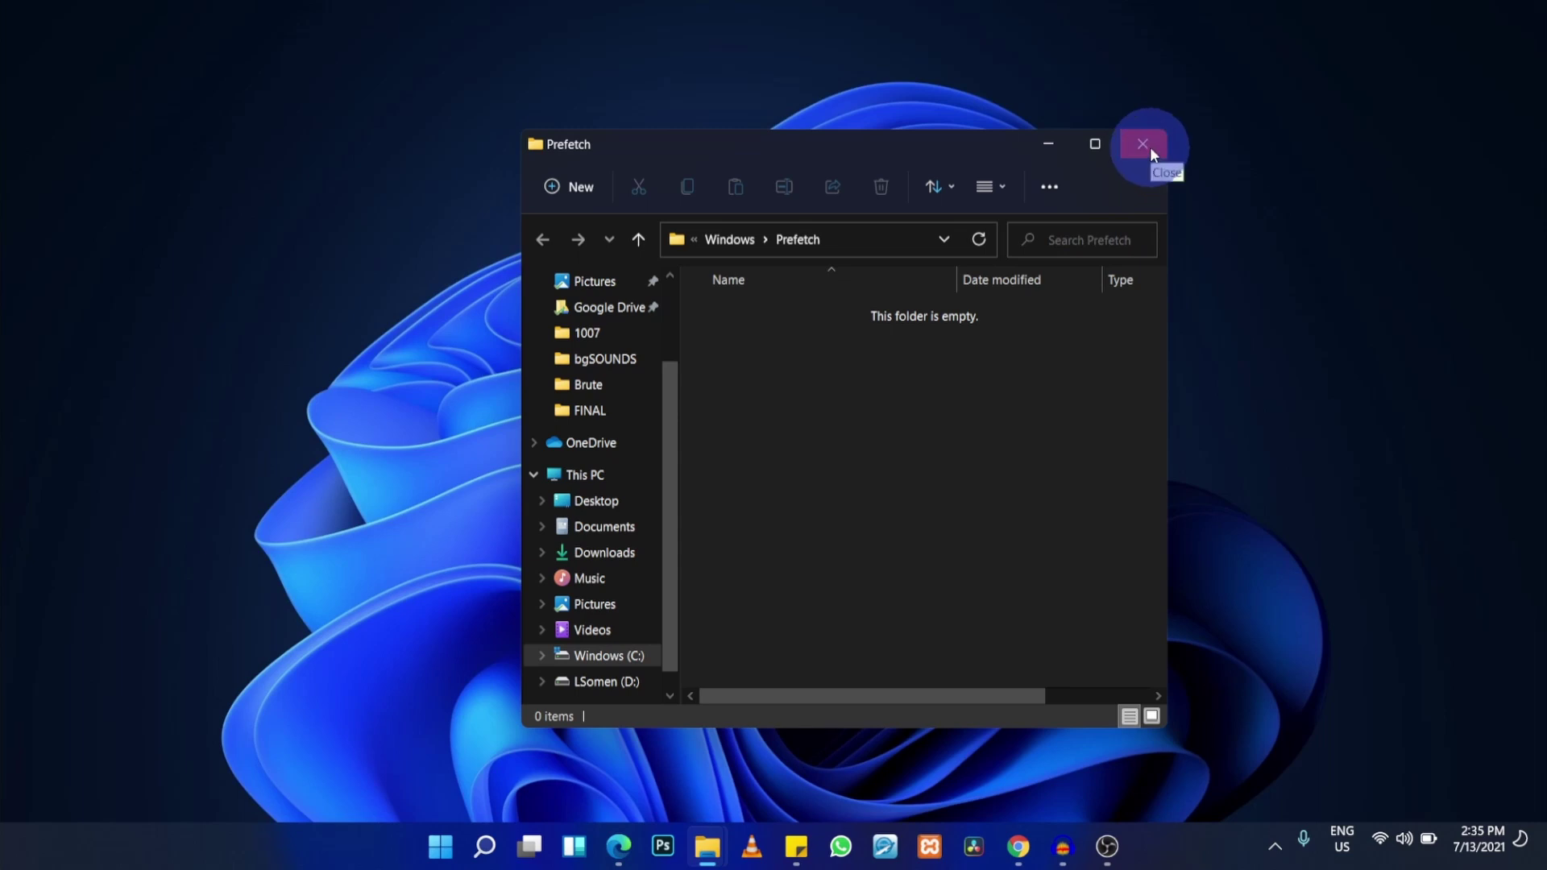
left_click(1149, 146)
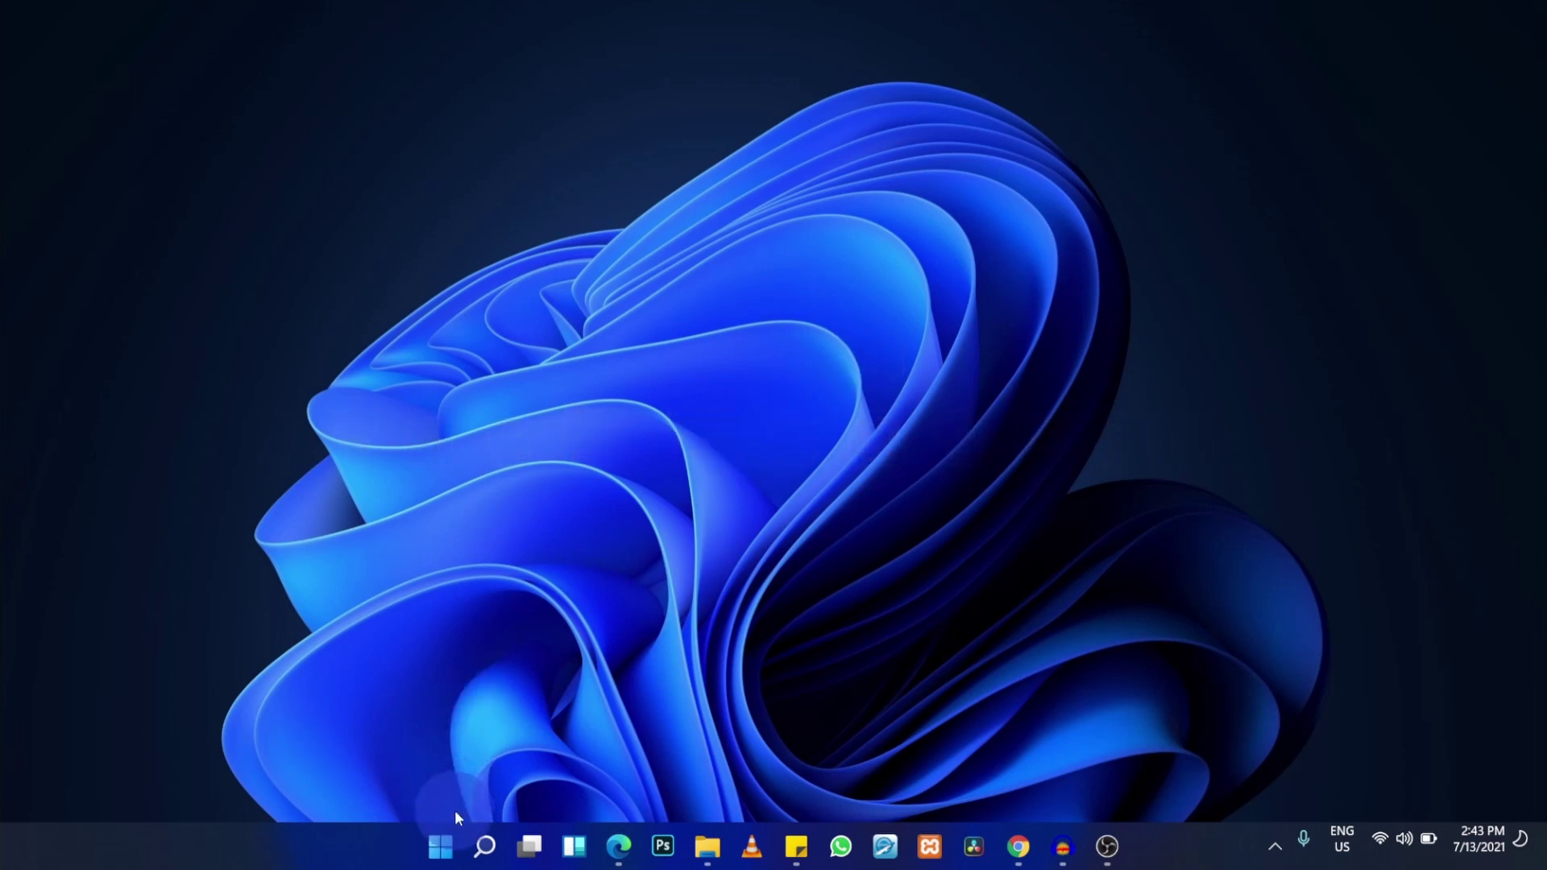
Step: Open Task Manager, select Microsoft Edge in the app list and expand to the detailed view
right_click(445, 854)
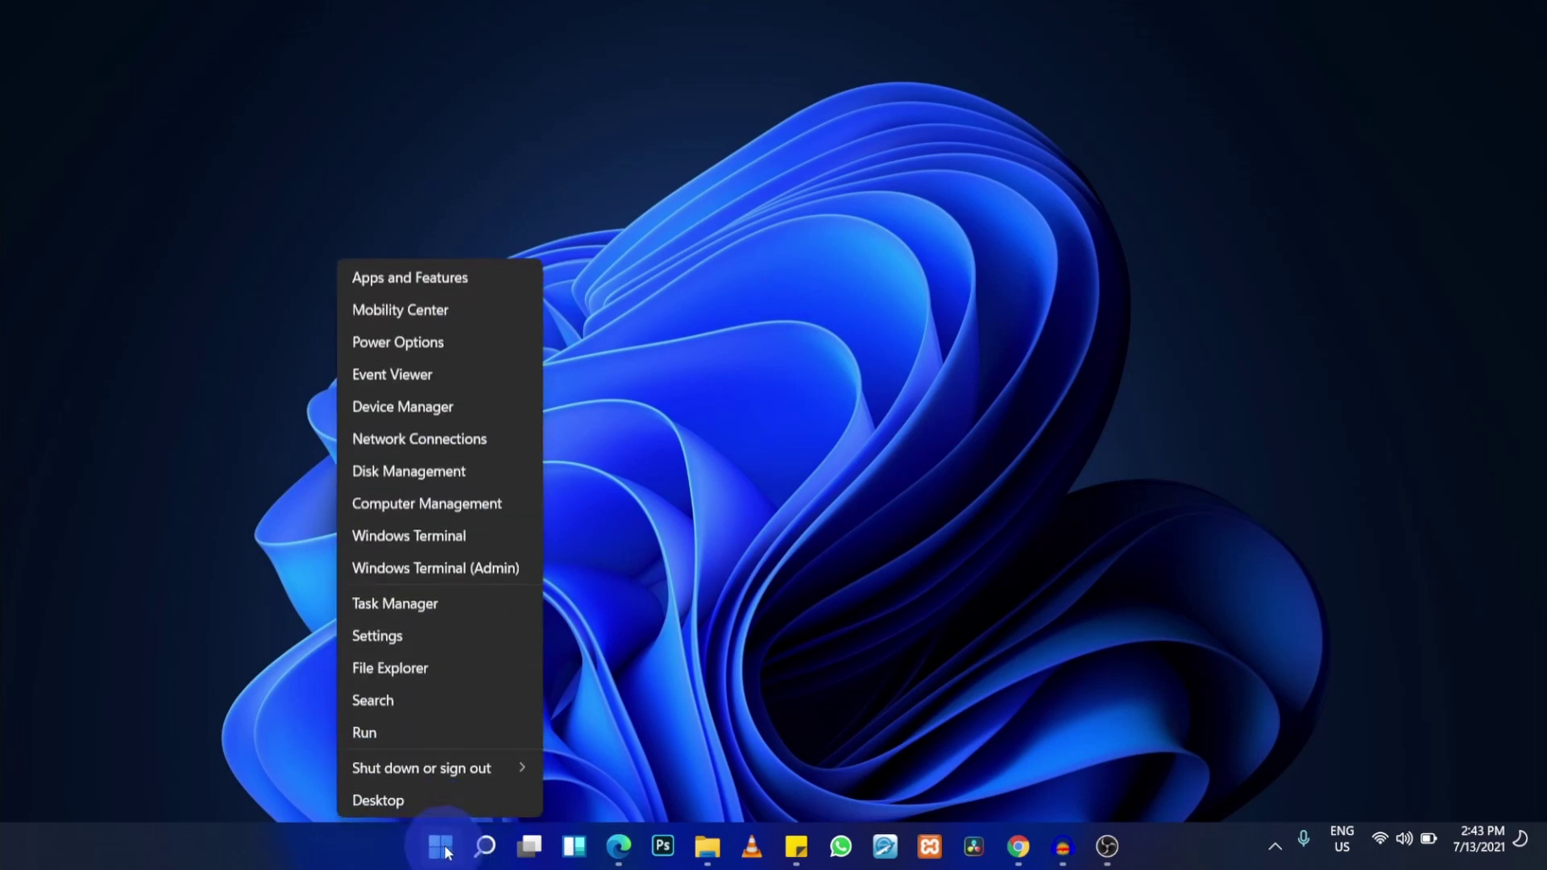
left_click(396, 603)
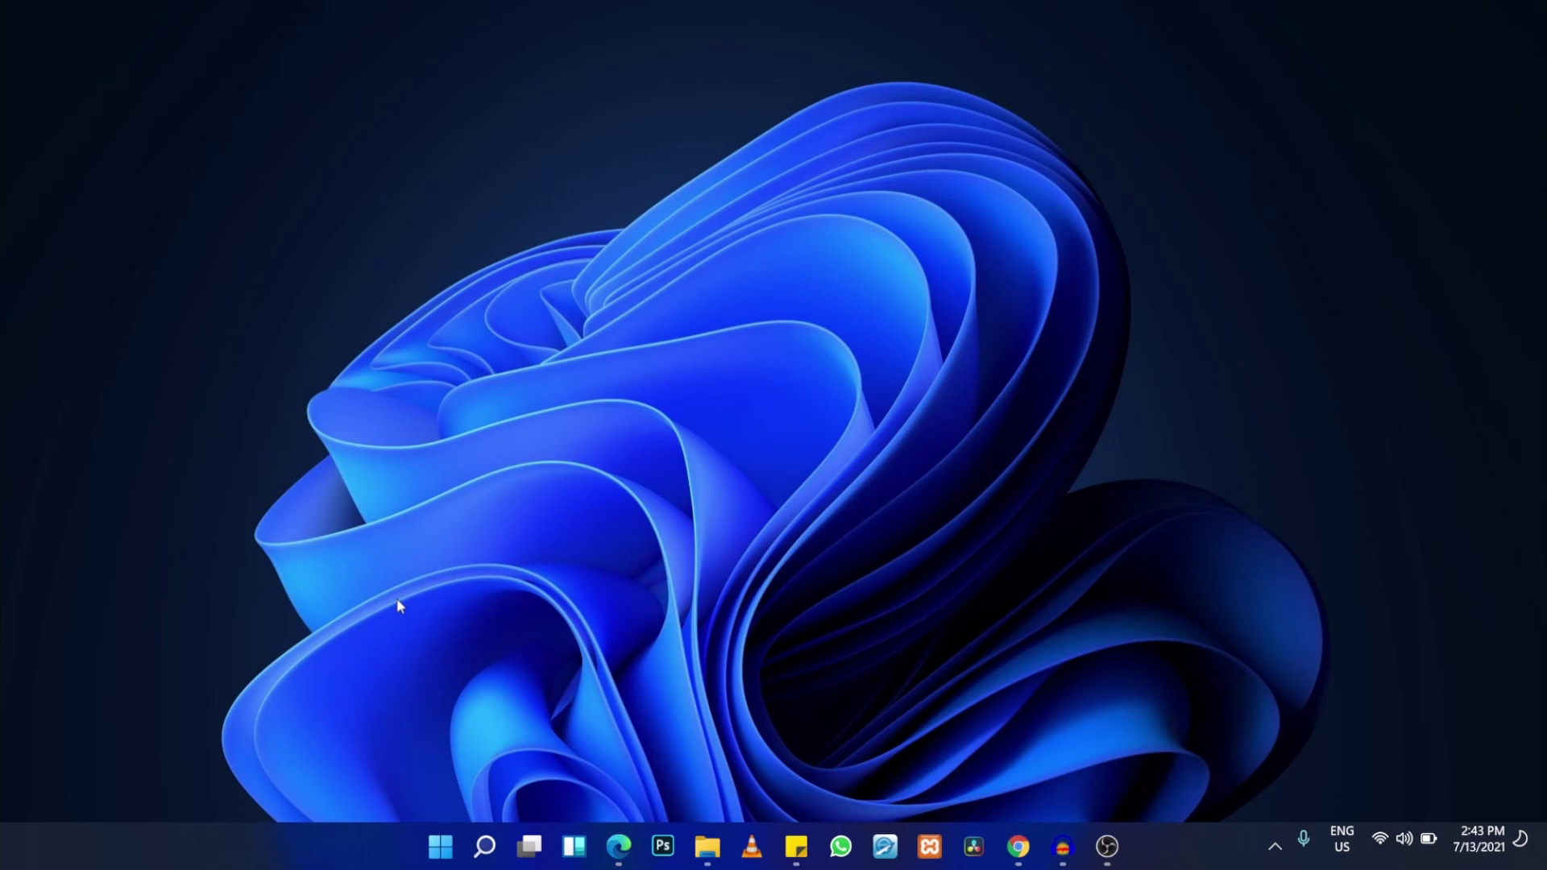
key("ctrl+shift+Escape")
key("ctrl+shift+Escape")
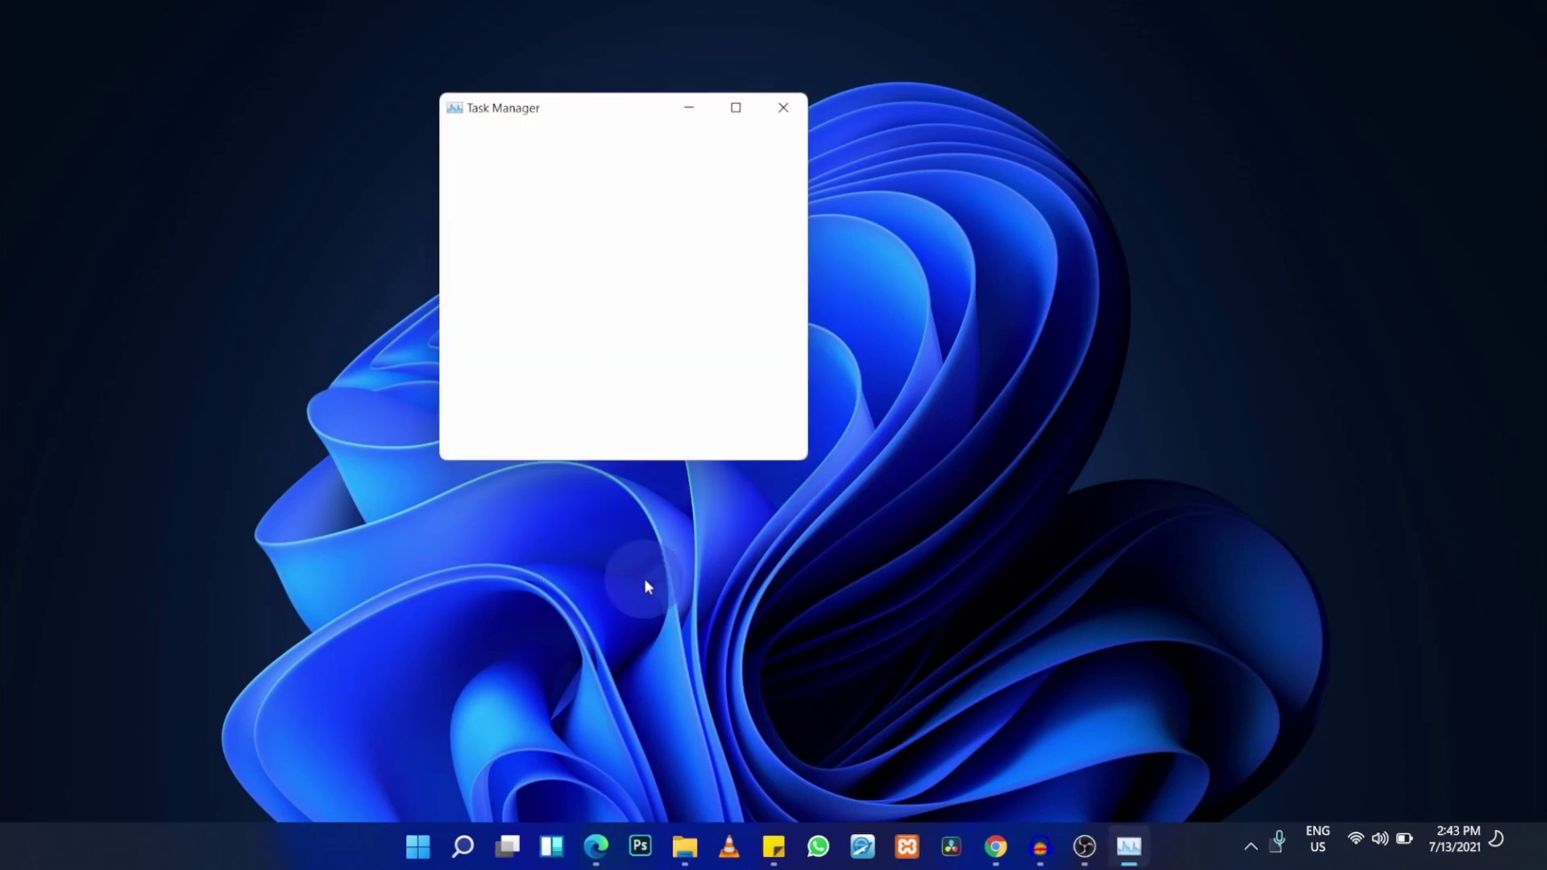
left_click(673, 241)
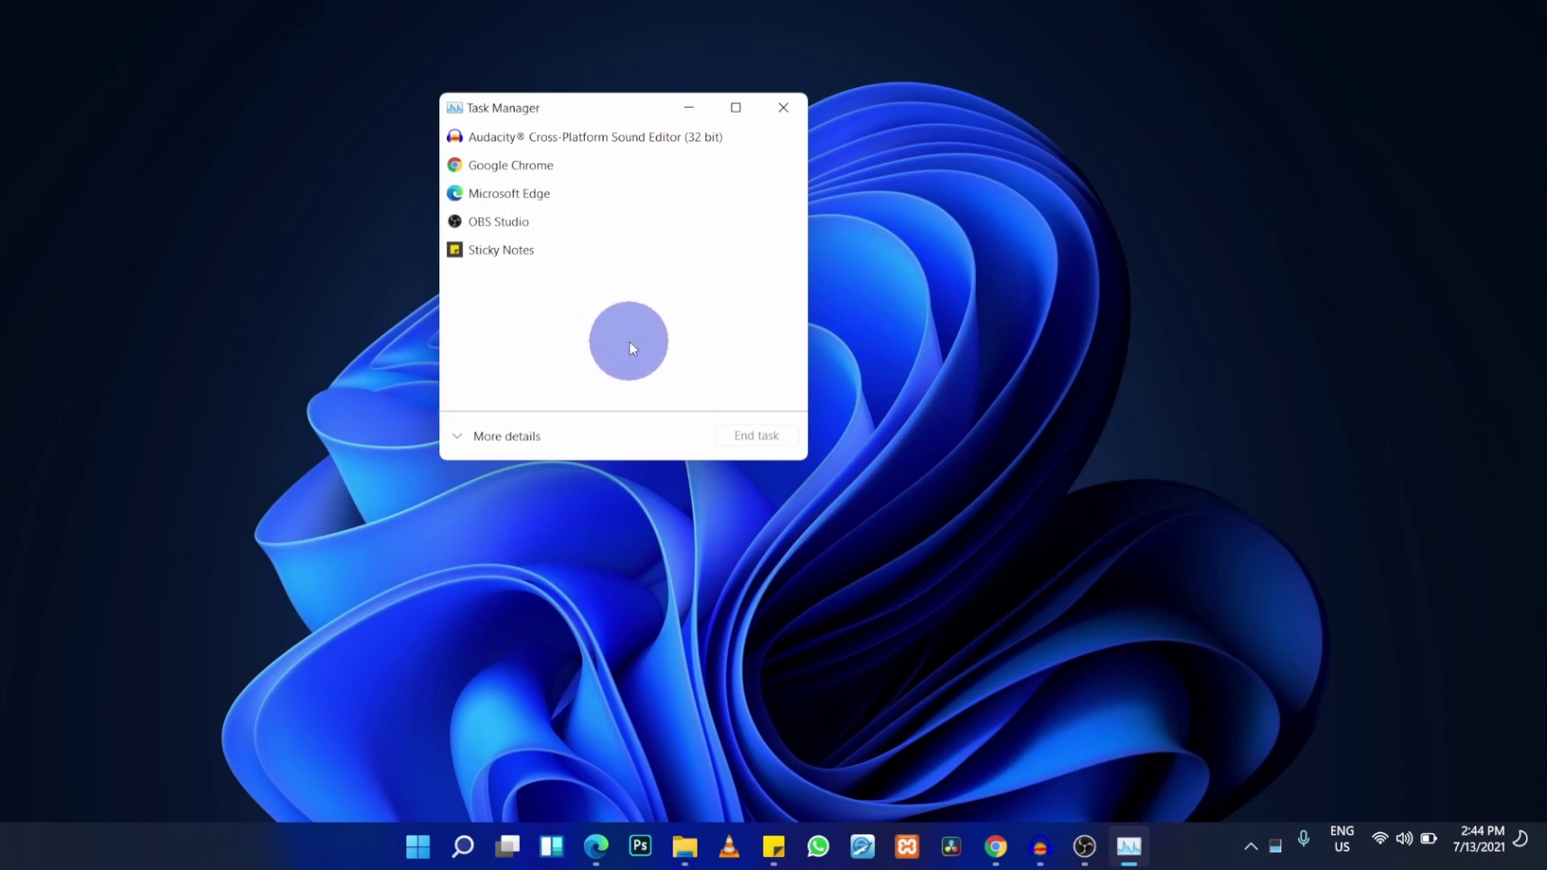
left_click(471, 193)
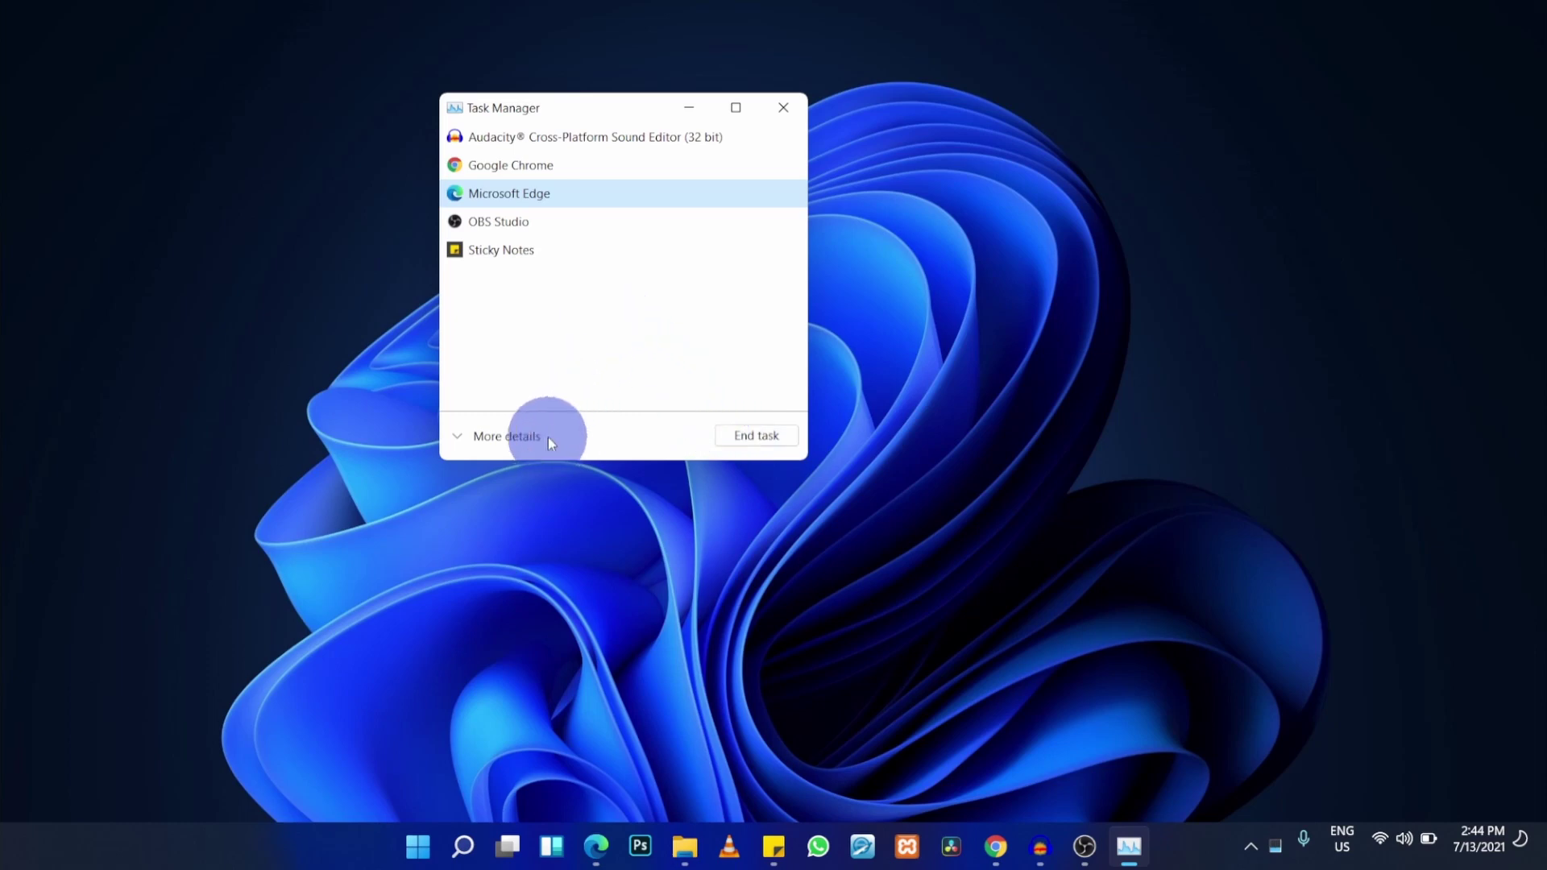
left_click(495, 442)
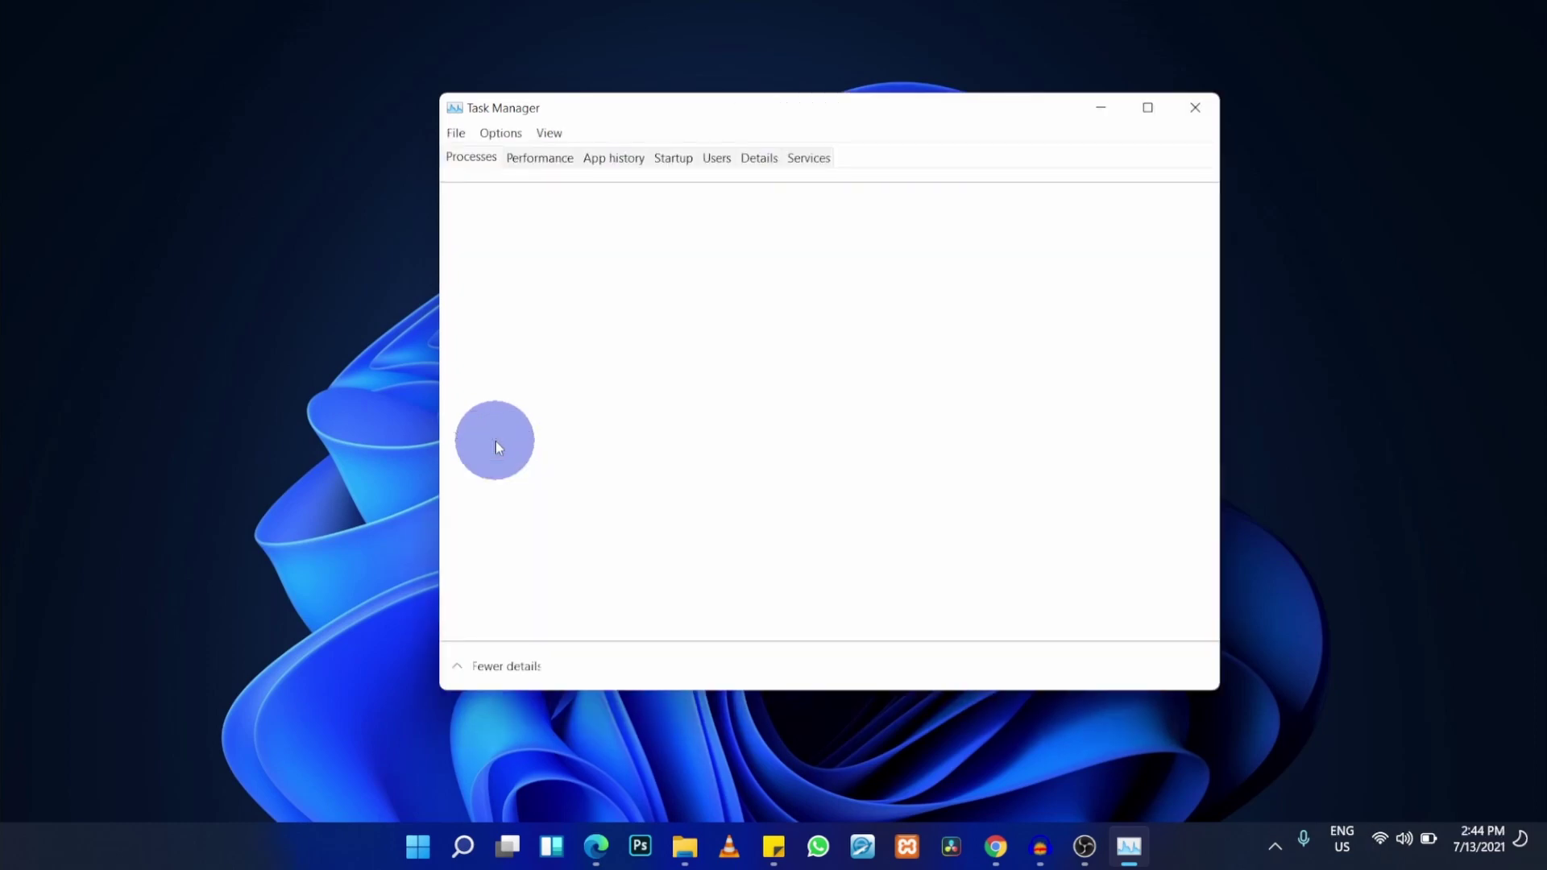
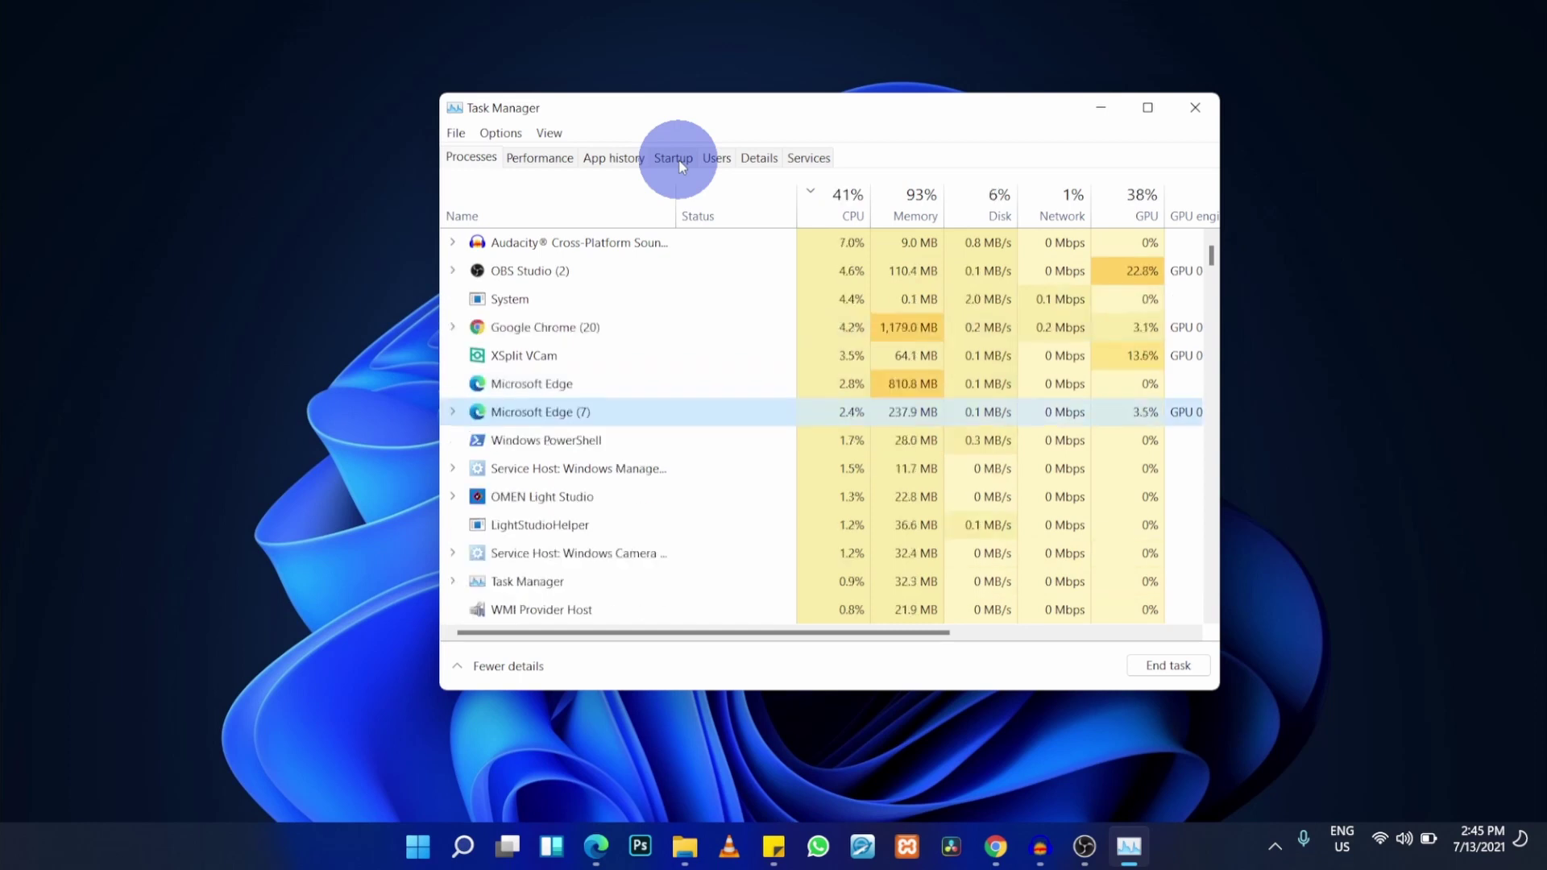
Step: Review the startup apps in Task Manager, checking their status and startup impact
left_click(675, 158)
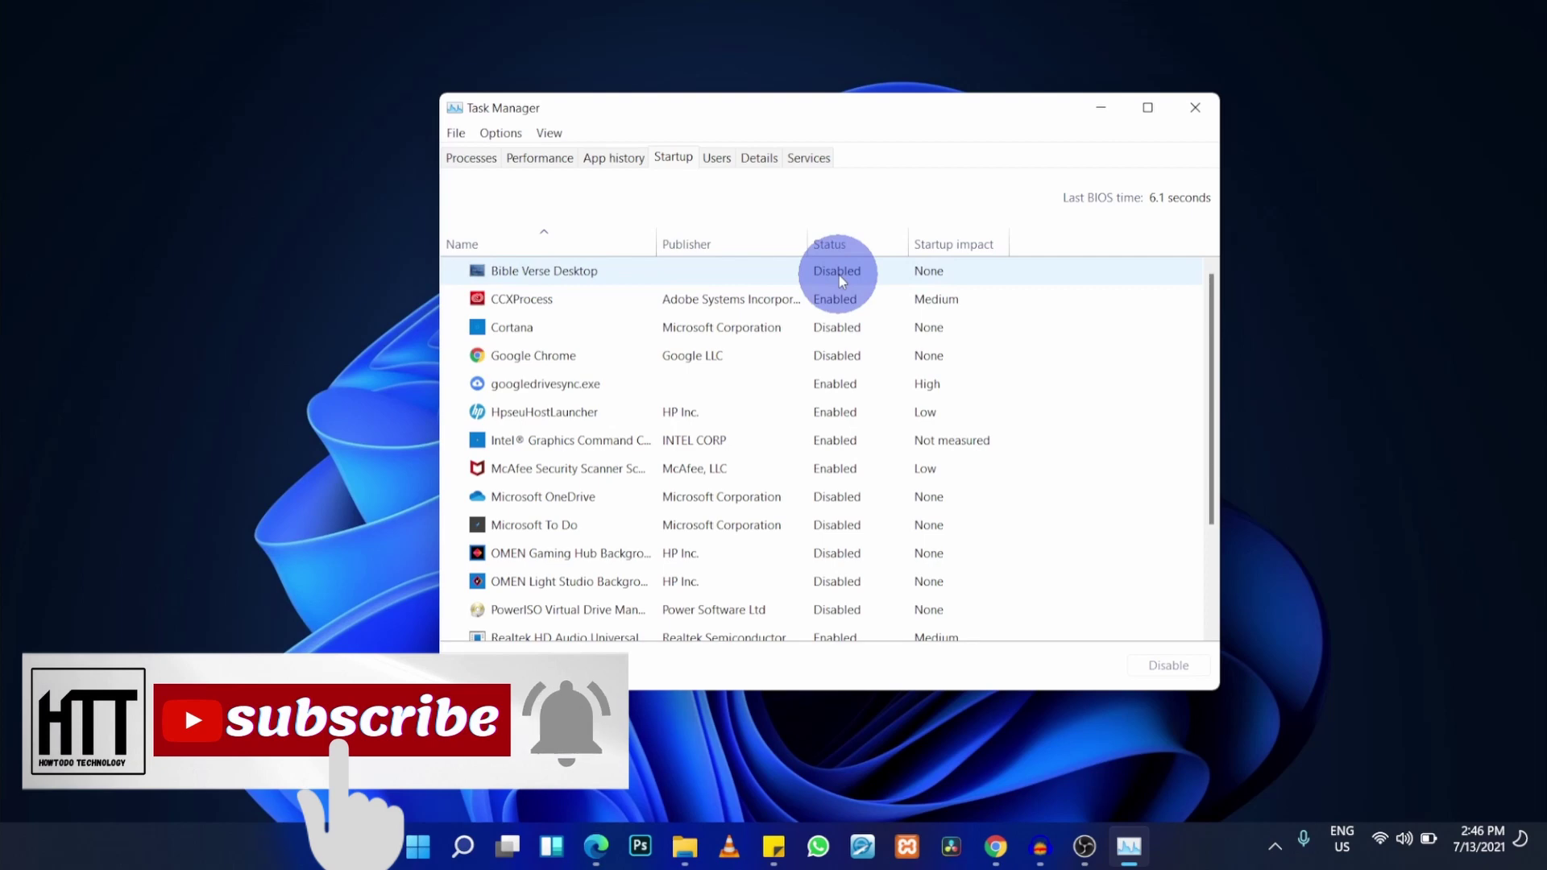
mouse_move(975, 247)
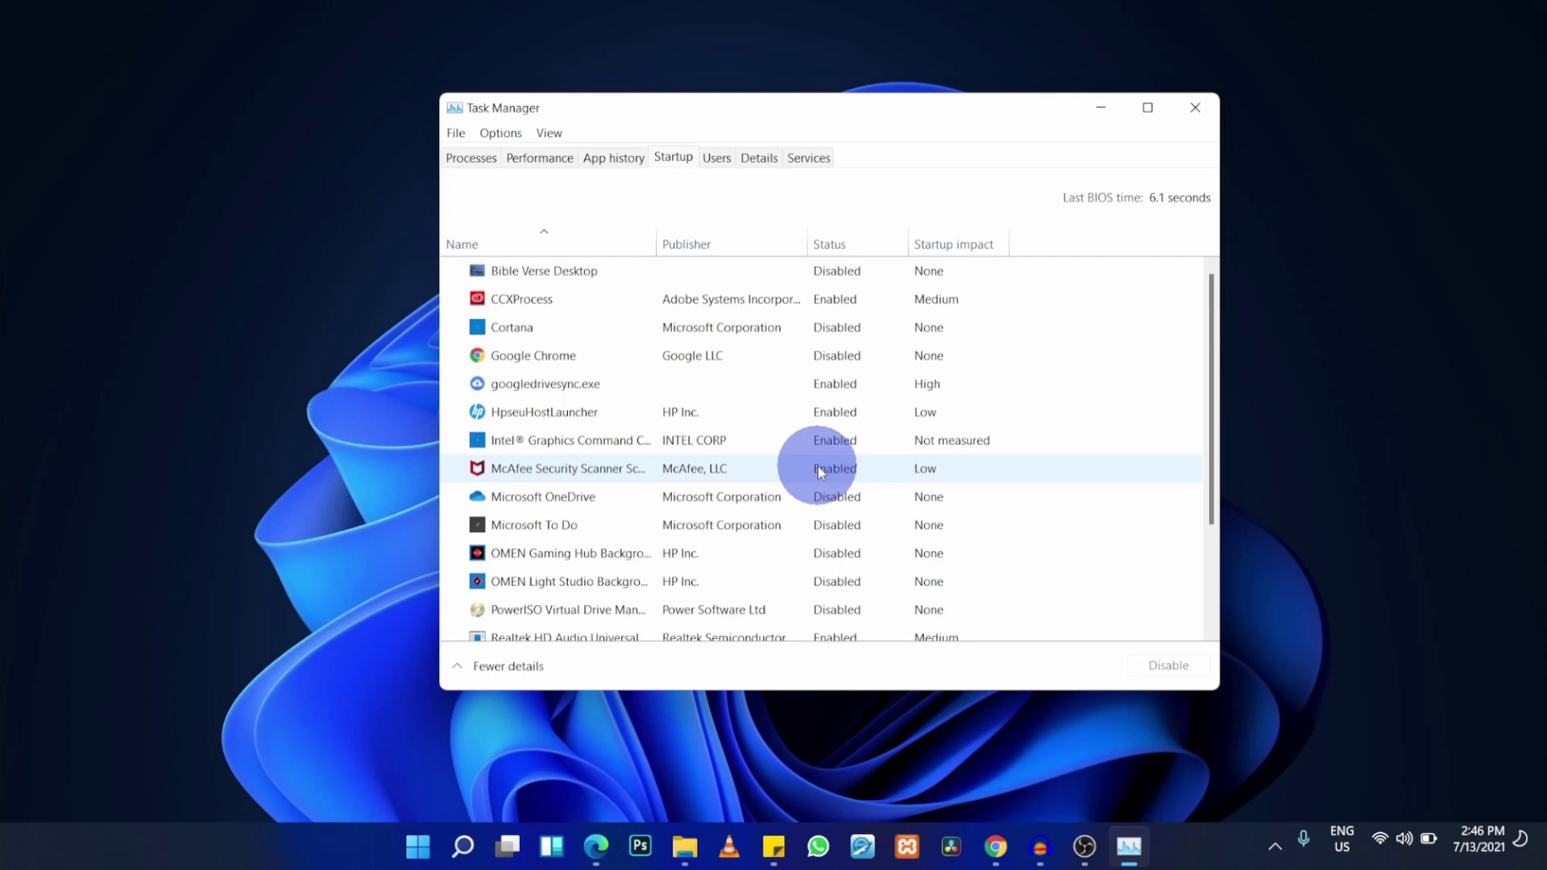
scroll(819, 467, "down", 2)
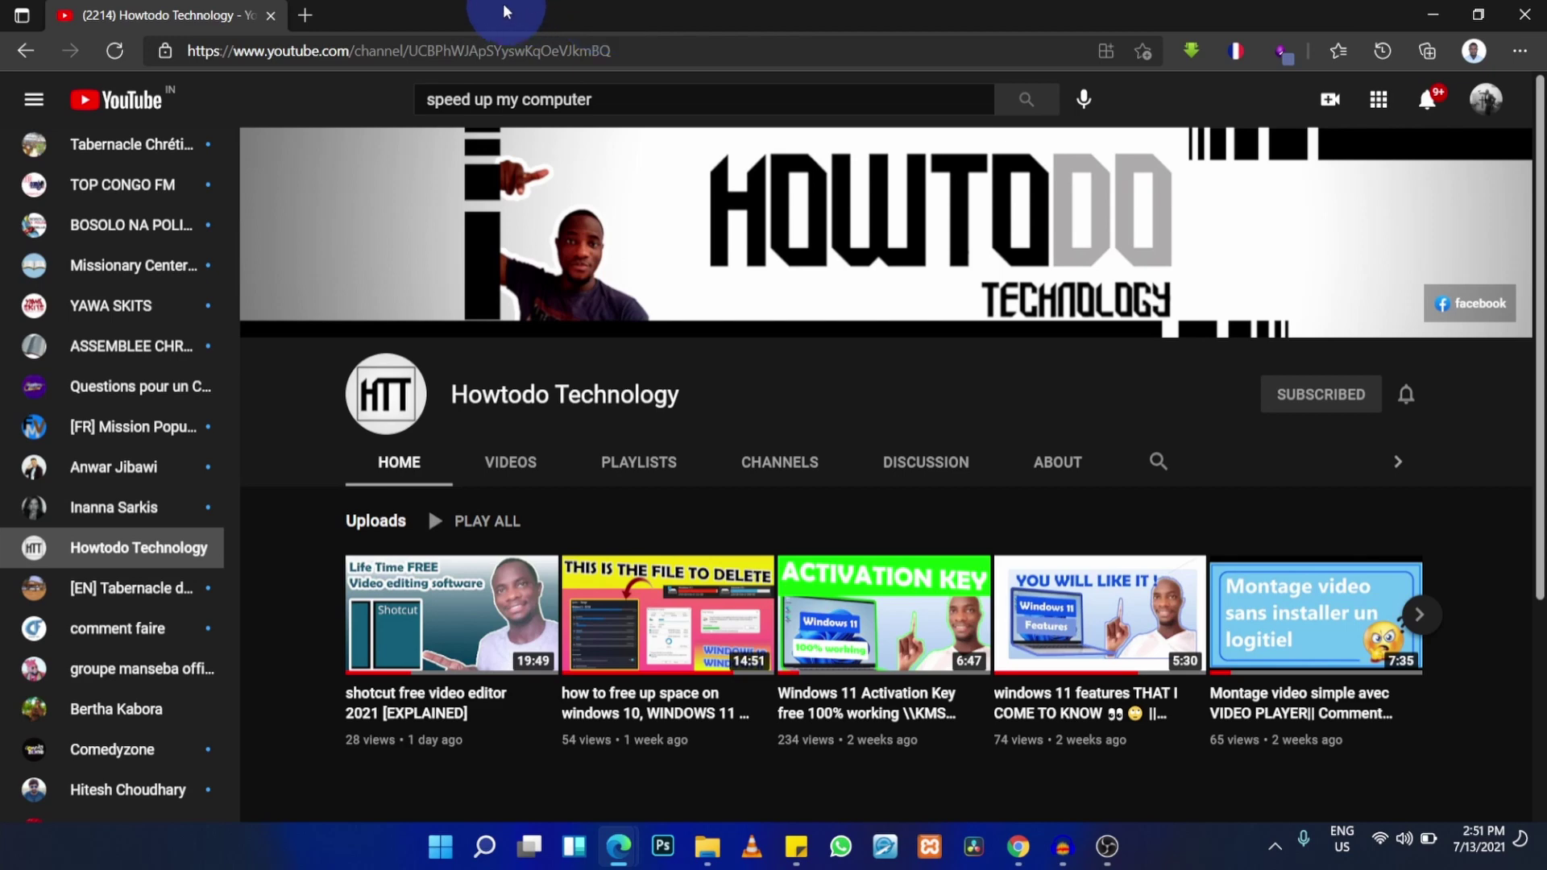
Step: Open the browser task manager in Microsoft Edge and look through its running tabs and processes
right_click(449, 18)
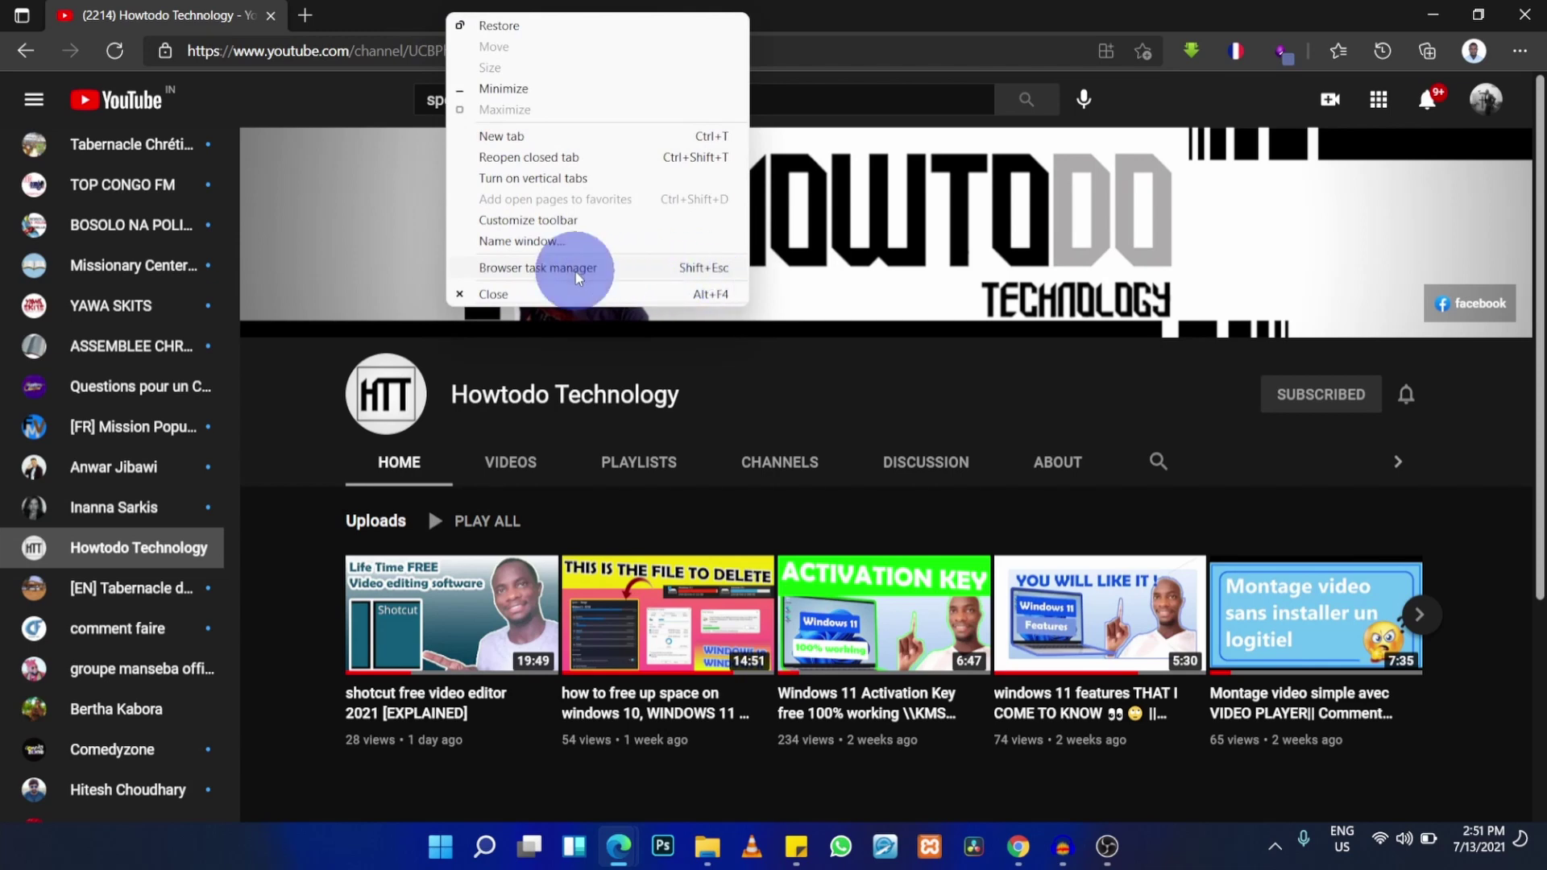
left_click(510, 269)
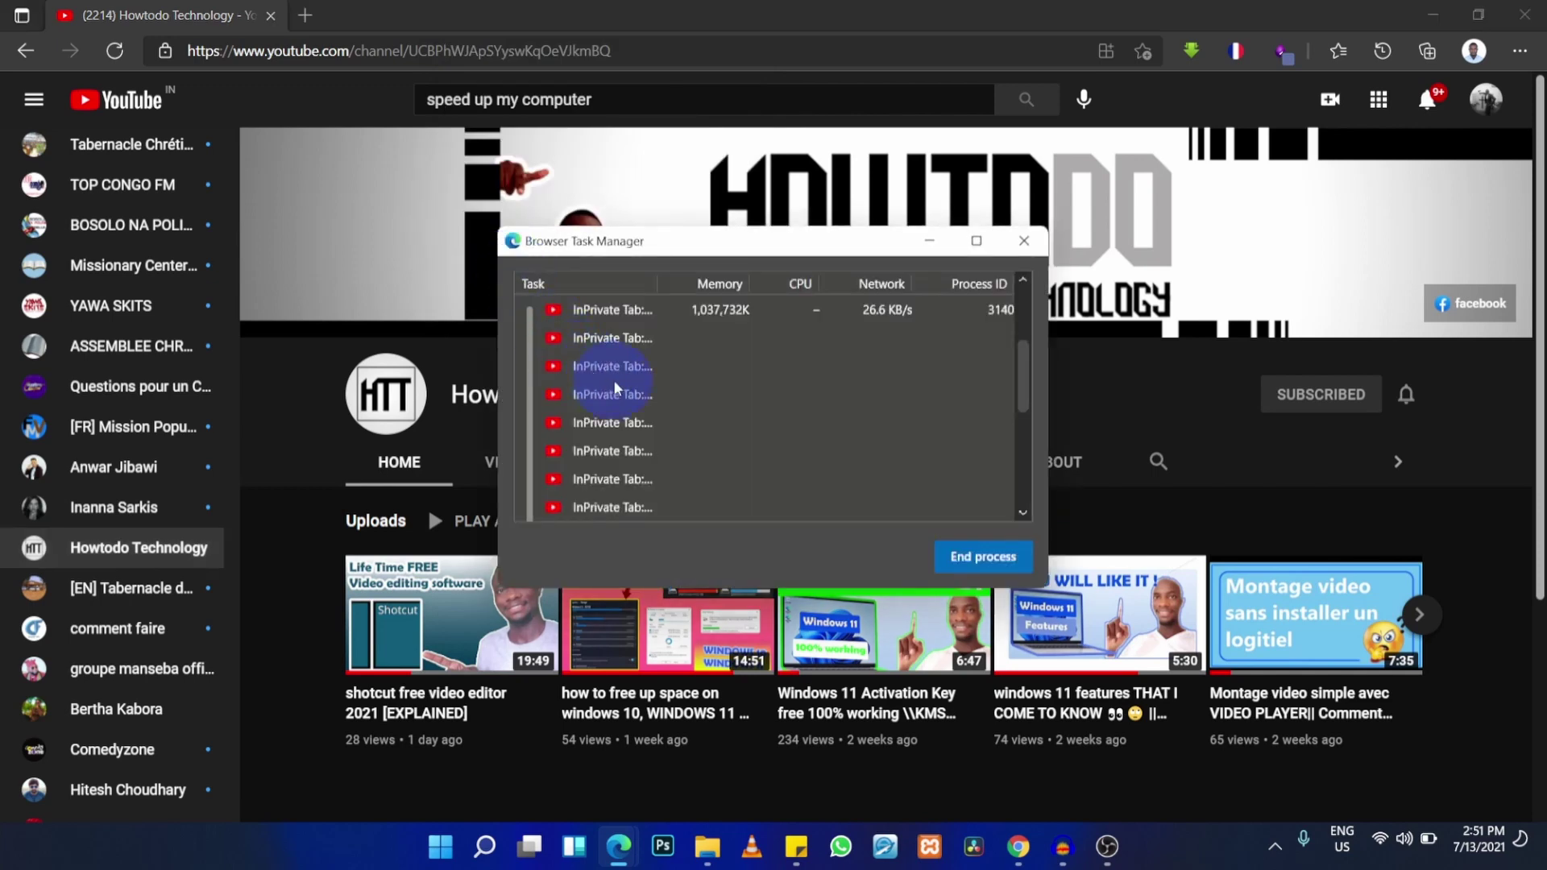
scroll(630, 394, "down", 1)
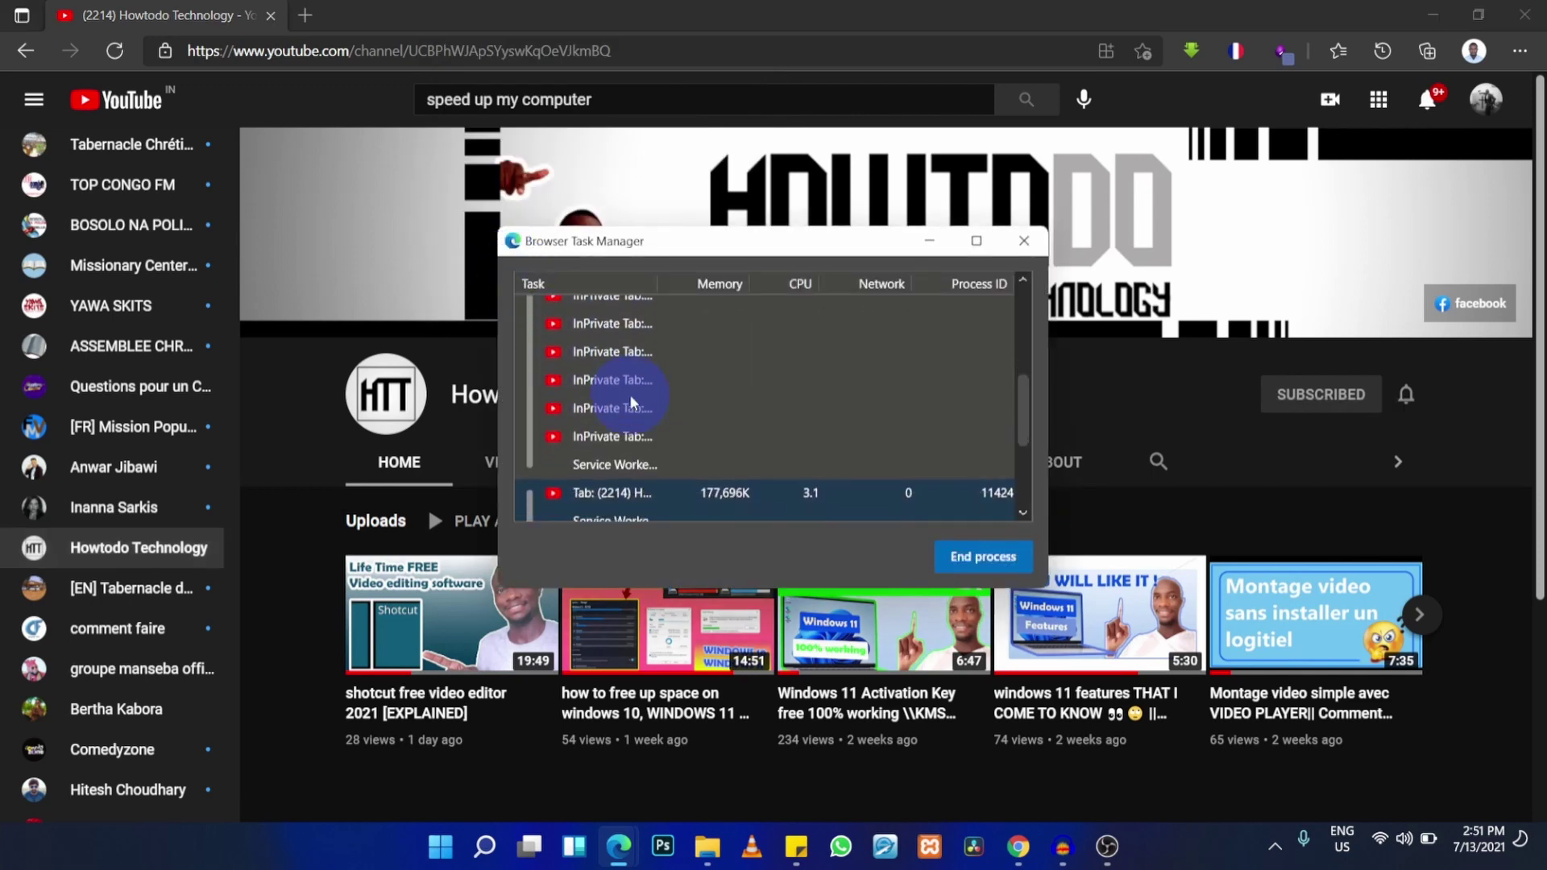
scroll(631, 400, "down", 1)
scroll(631, 400, "up", 3)
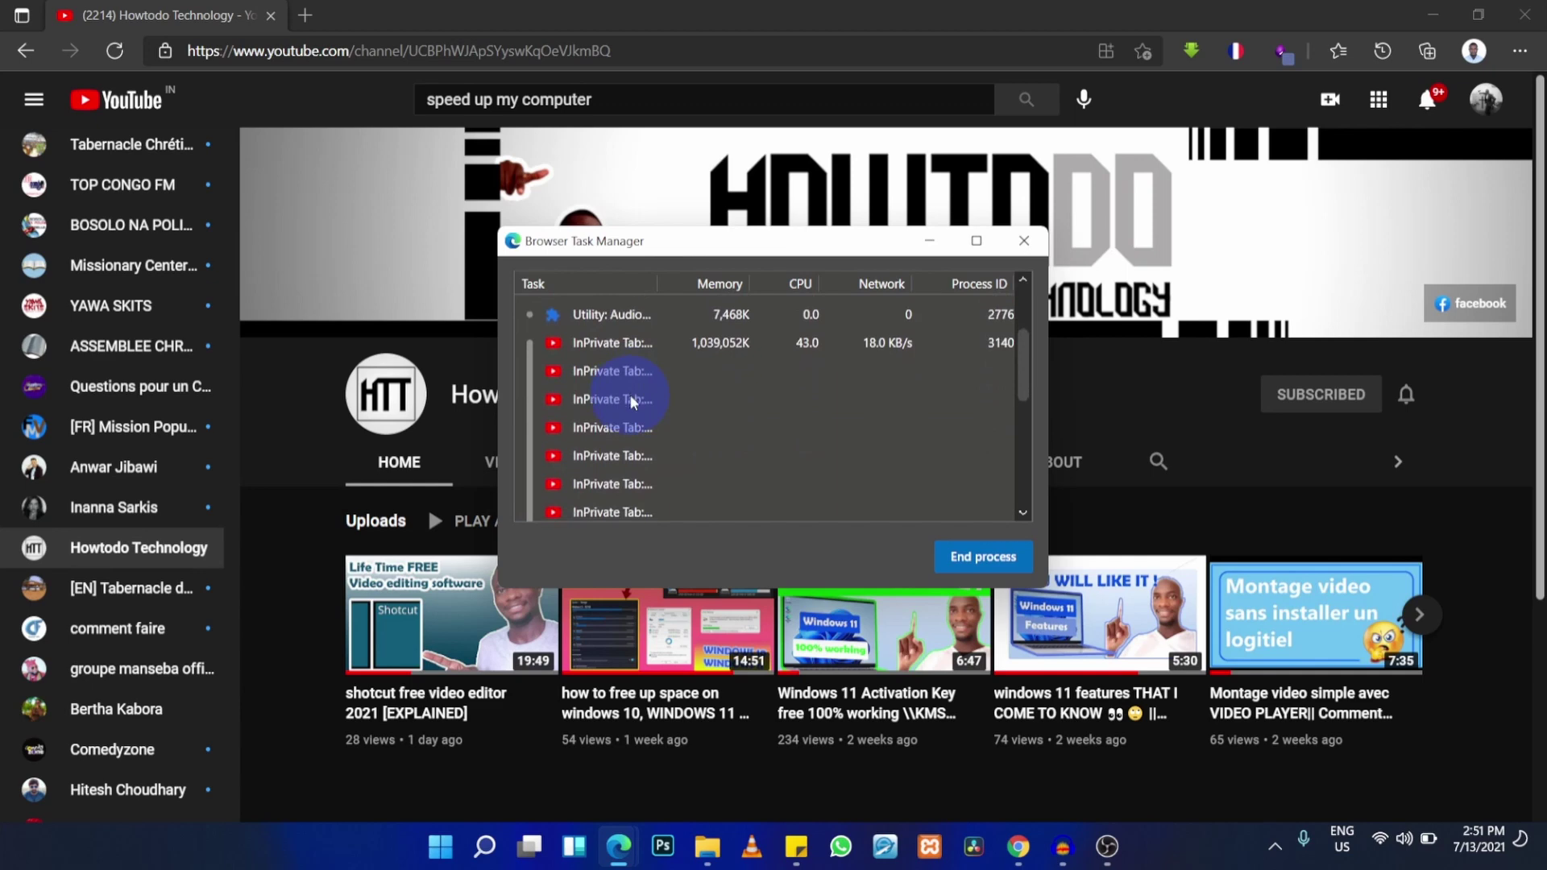
scroll(633, 401, "up", 2)
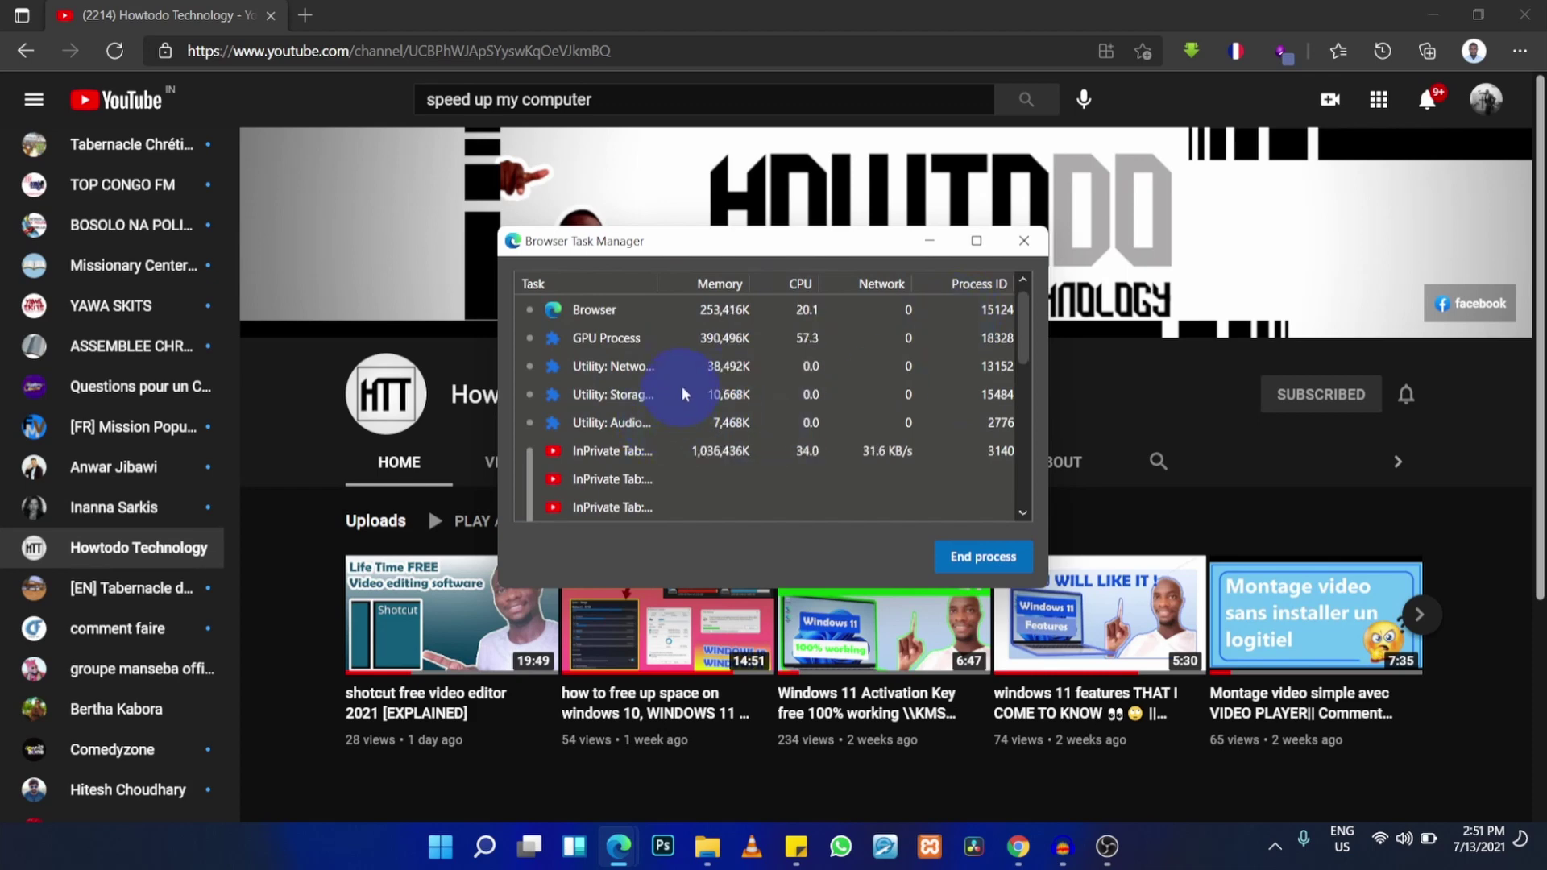
Step: Select the GPU Process in the browser task manager and end it
left_click(600, 311)
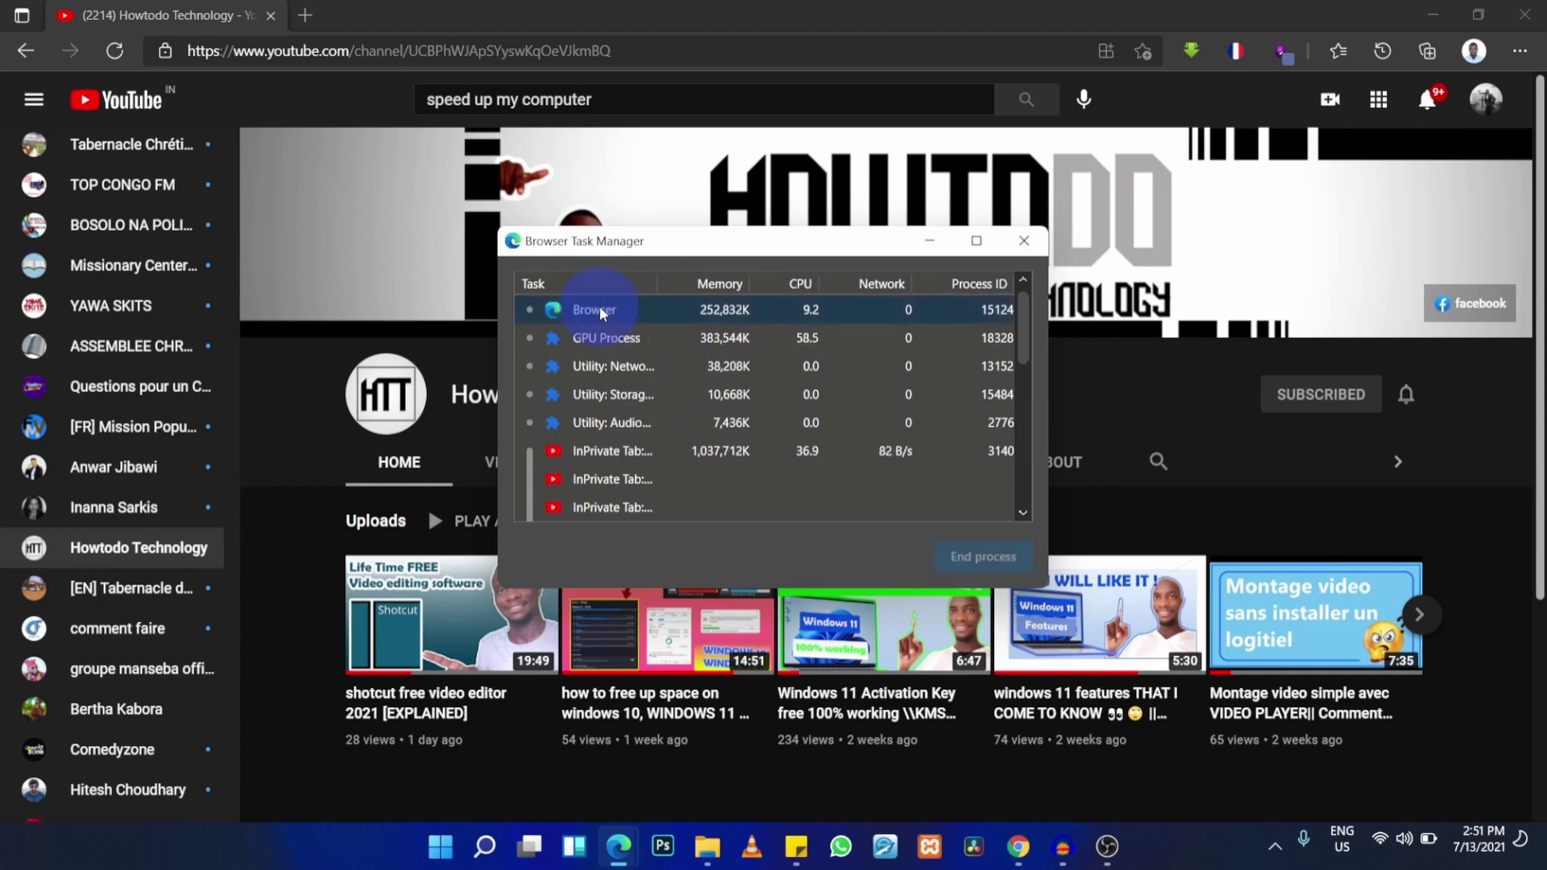
left_click(606, 338)
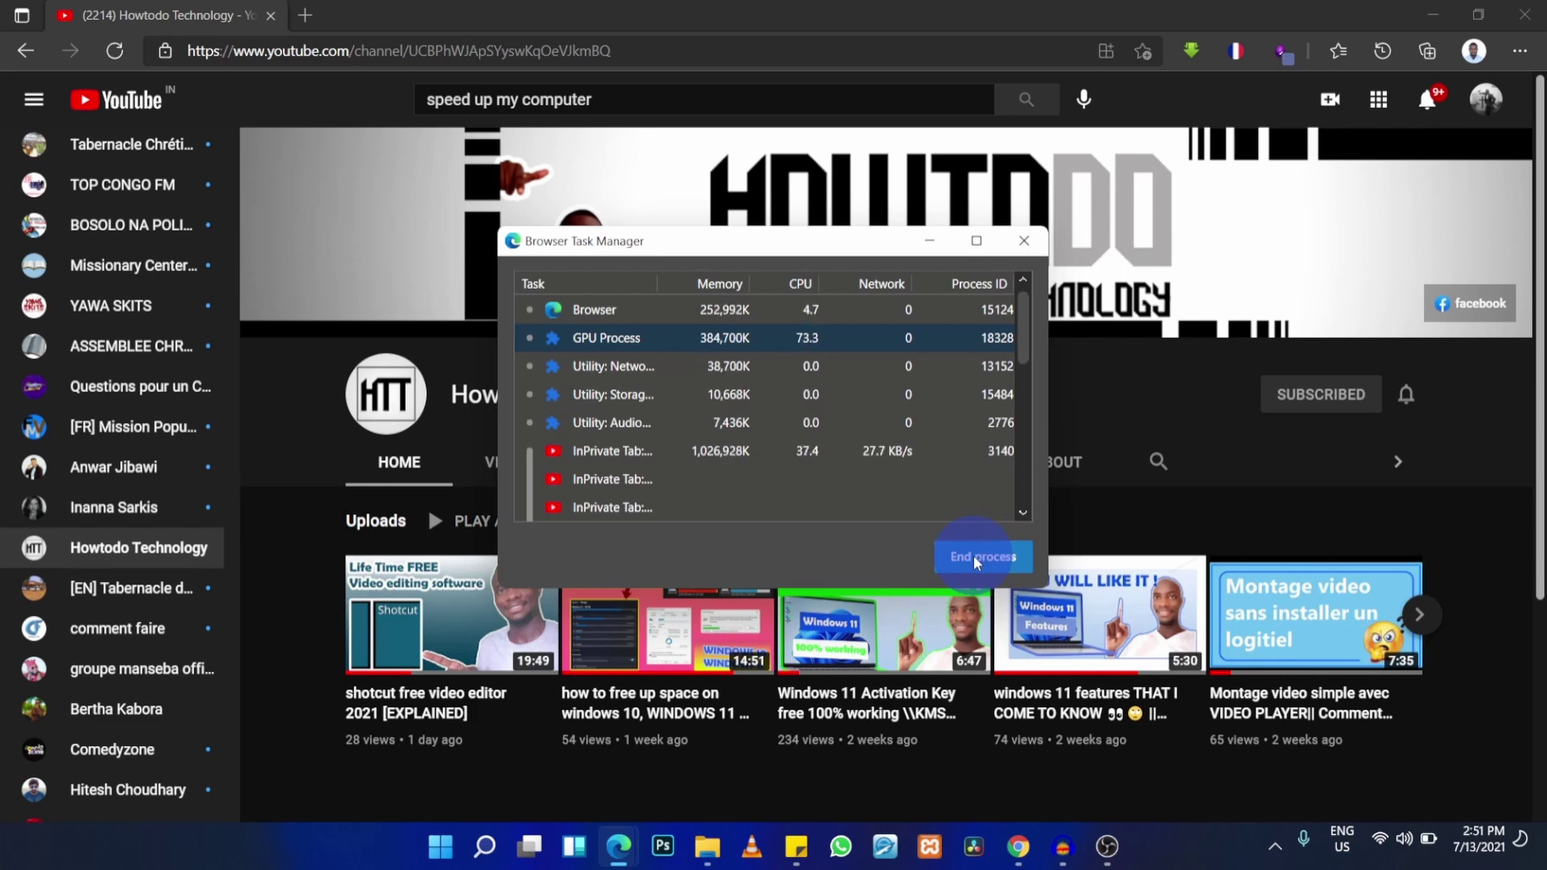
left_click(959, 551)
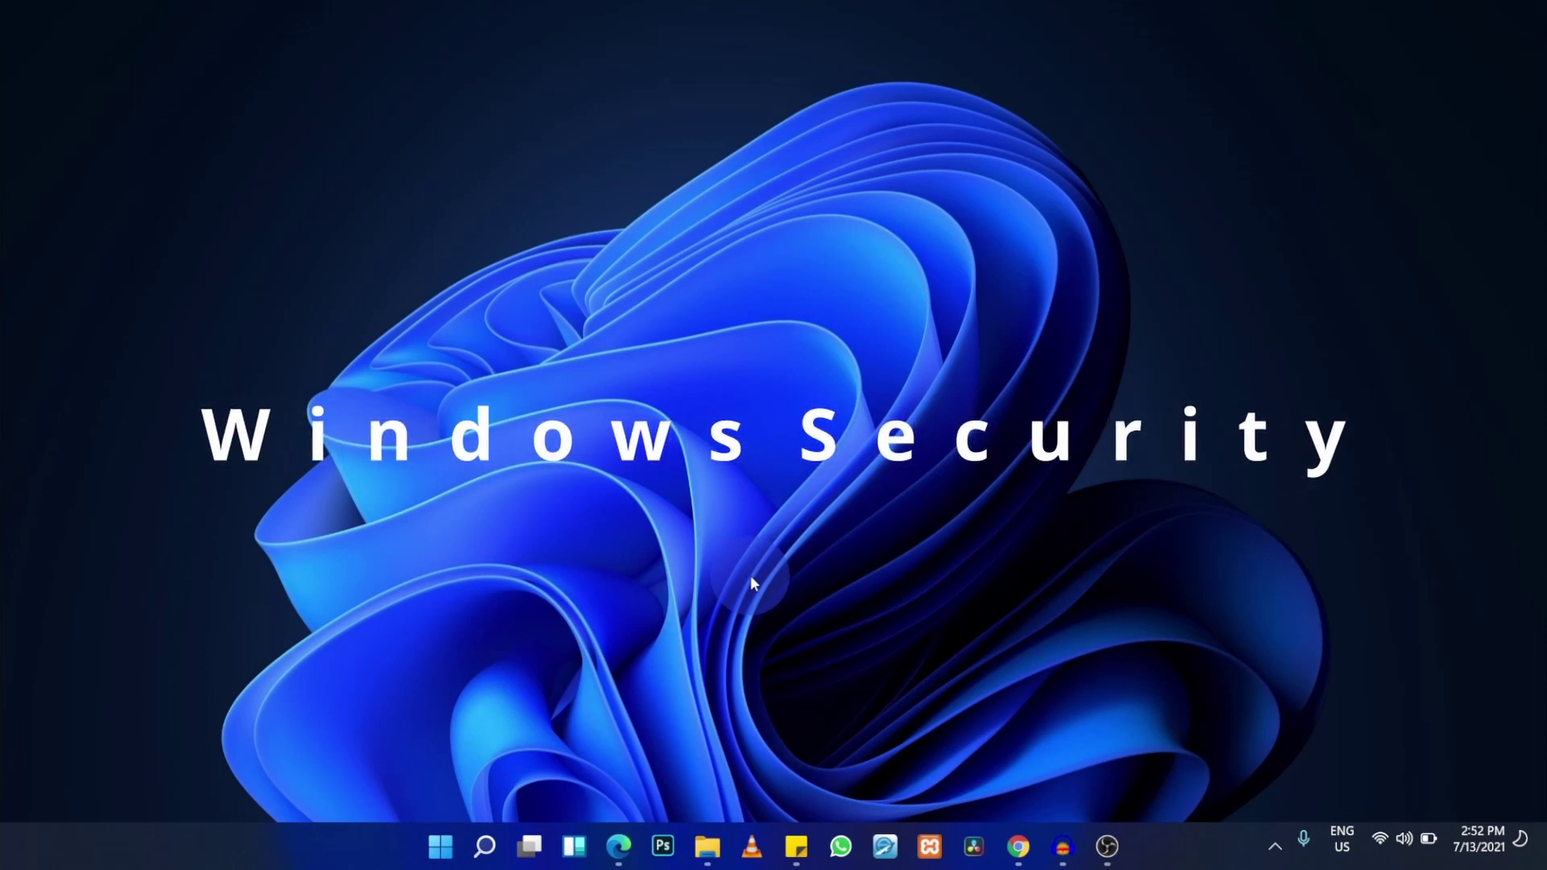
Step: Search Windows for "windows security" and open the Windows Security app
key("super")
type("window")
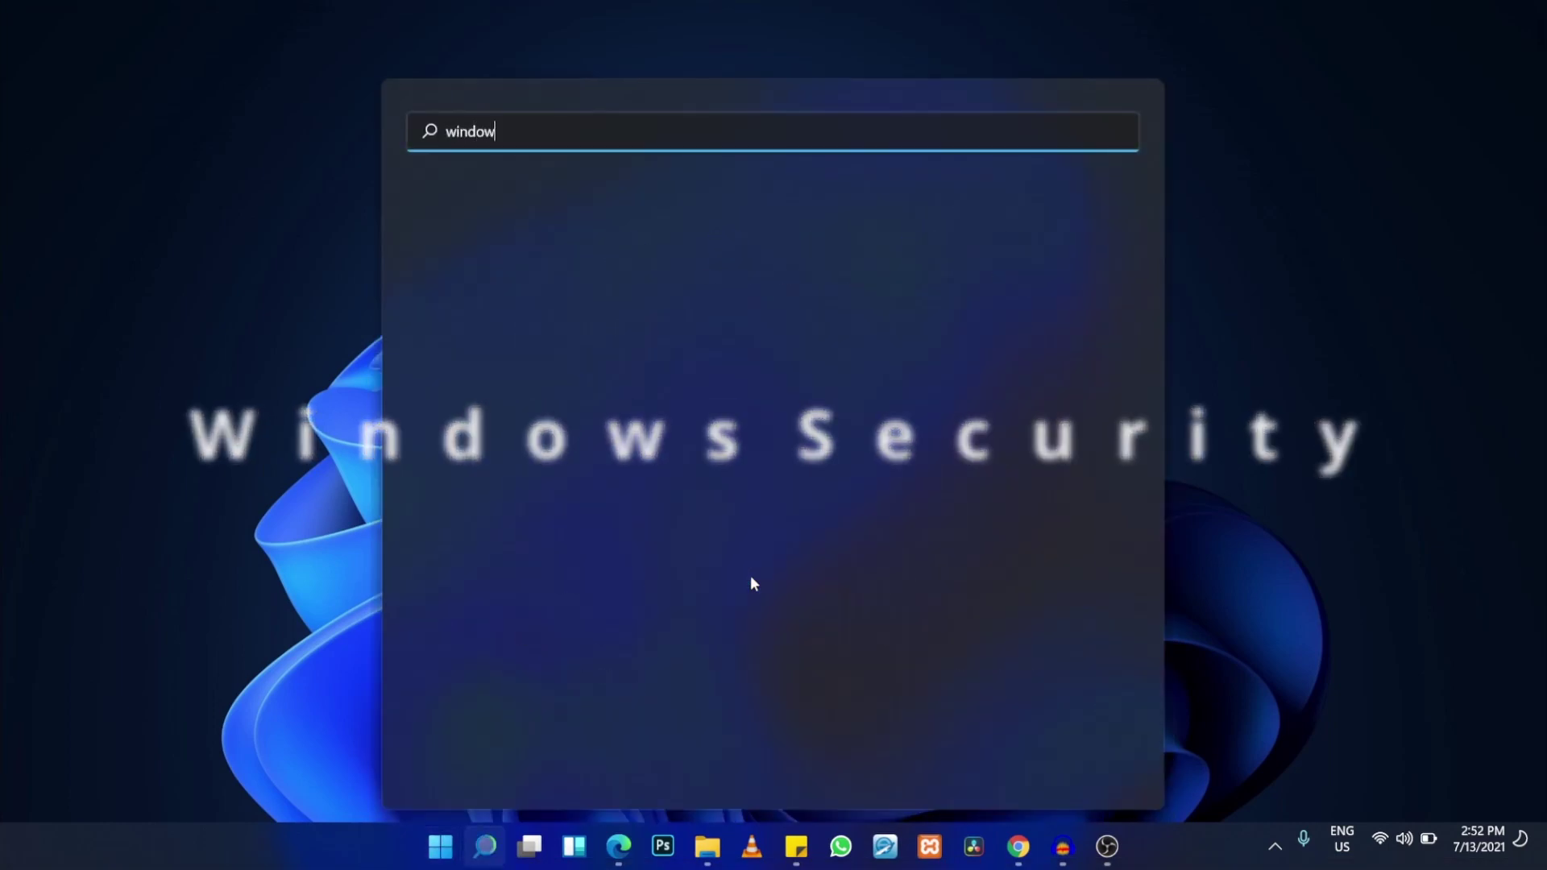
type("s s")
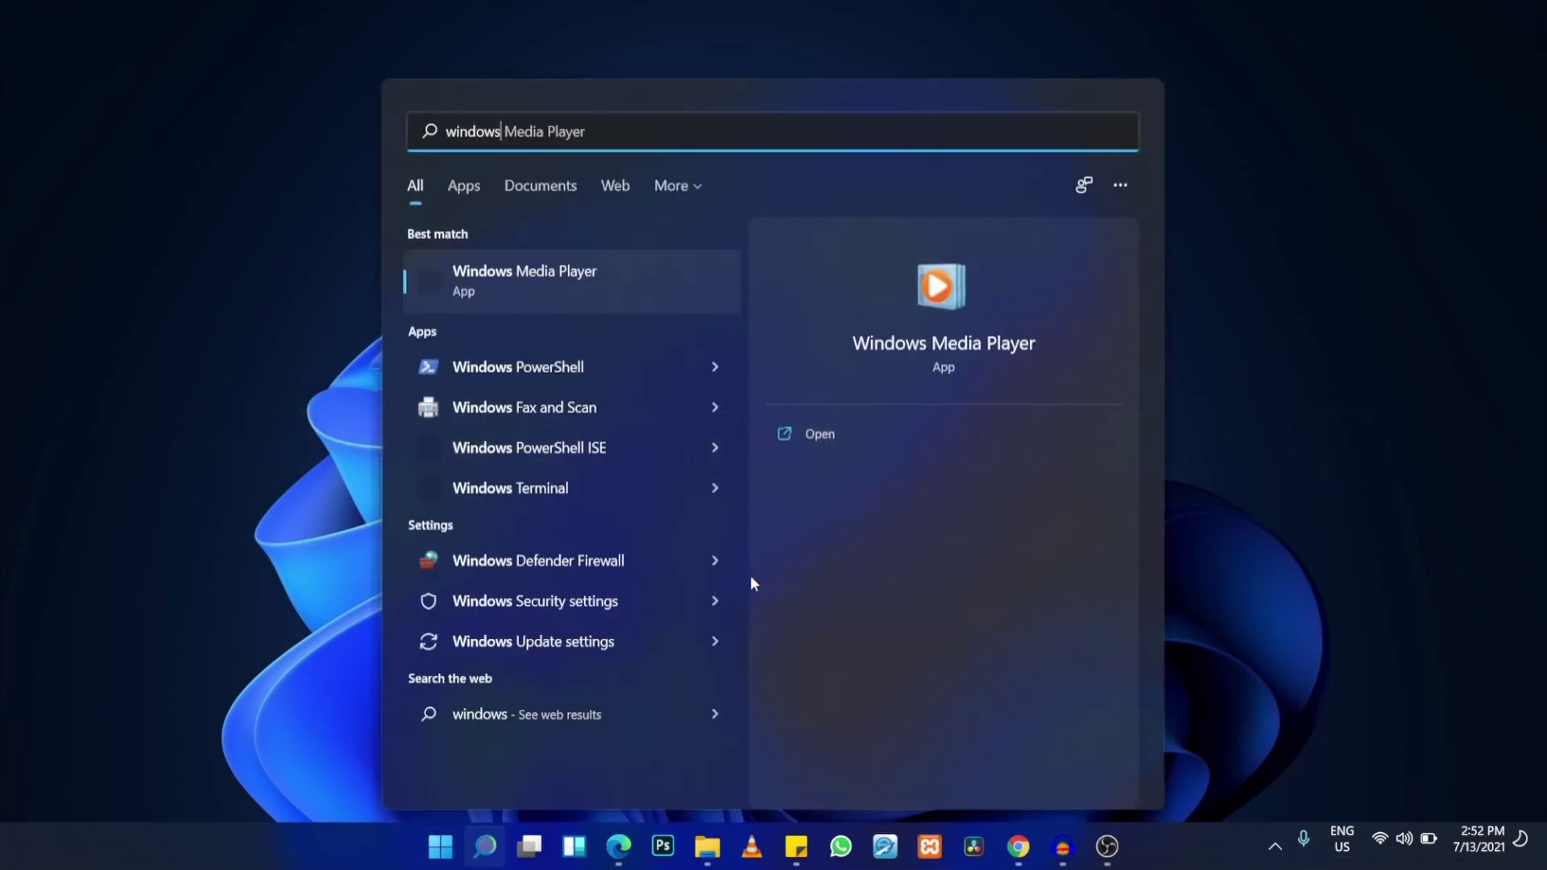
type("ecurity")
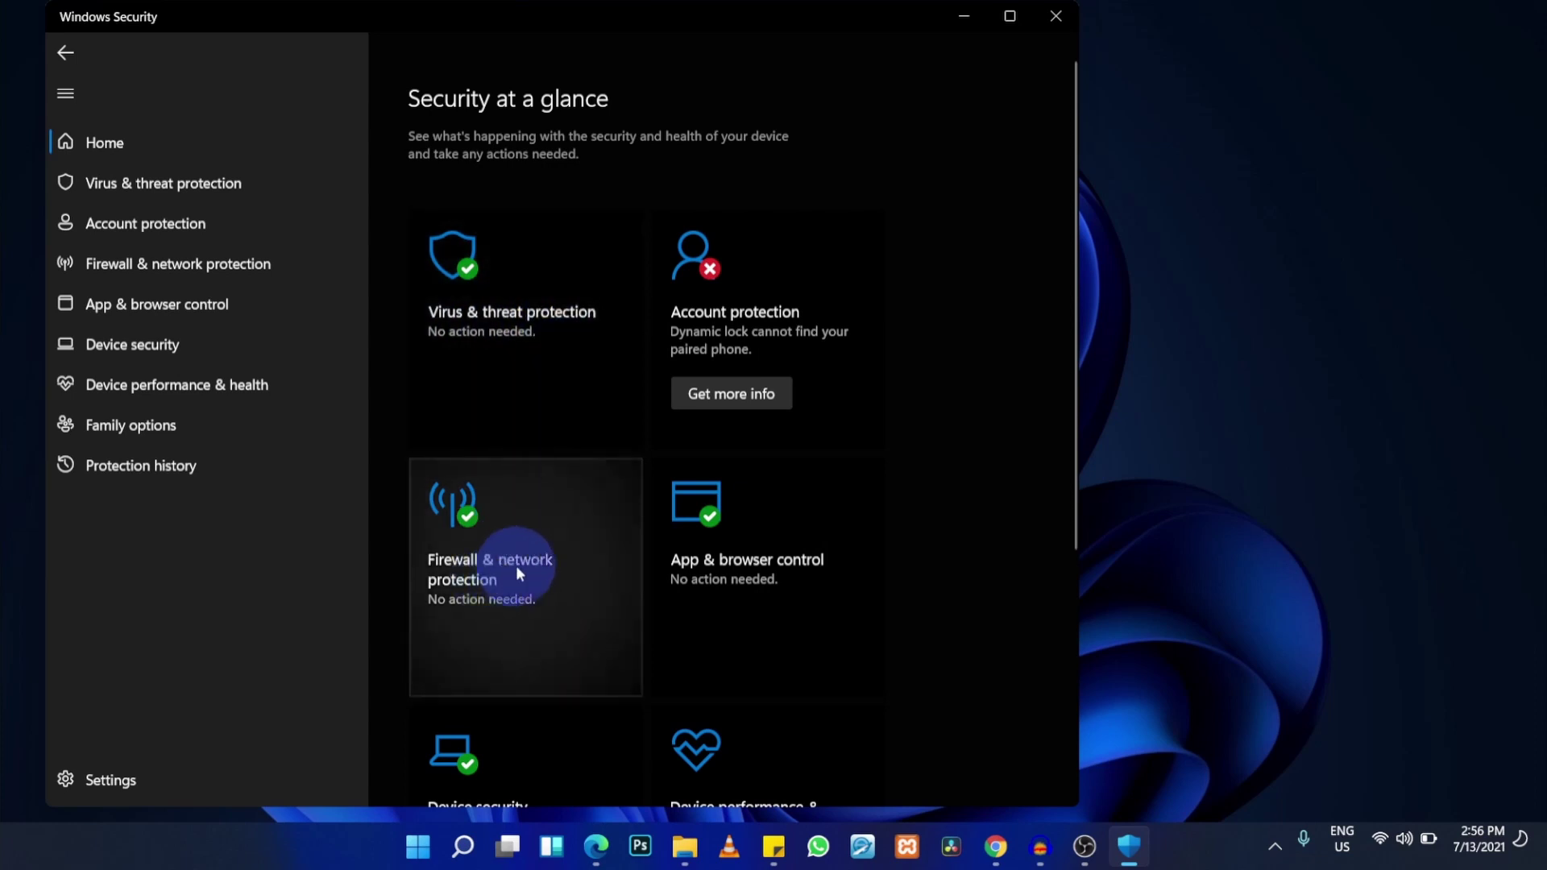
Step: Look over the Security at a glance overview and open Virus & threat protection to check its status
scroll(572, 612, "down", 2)
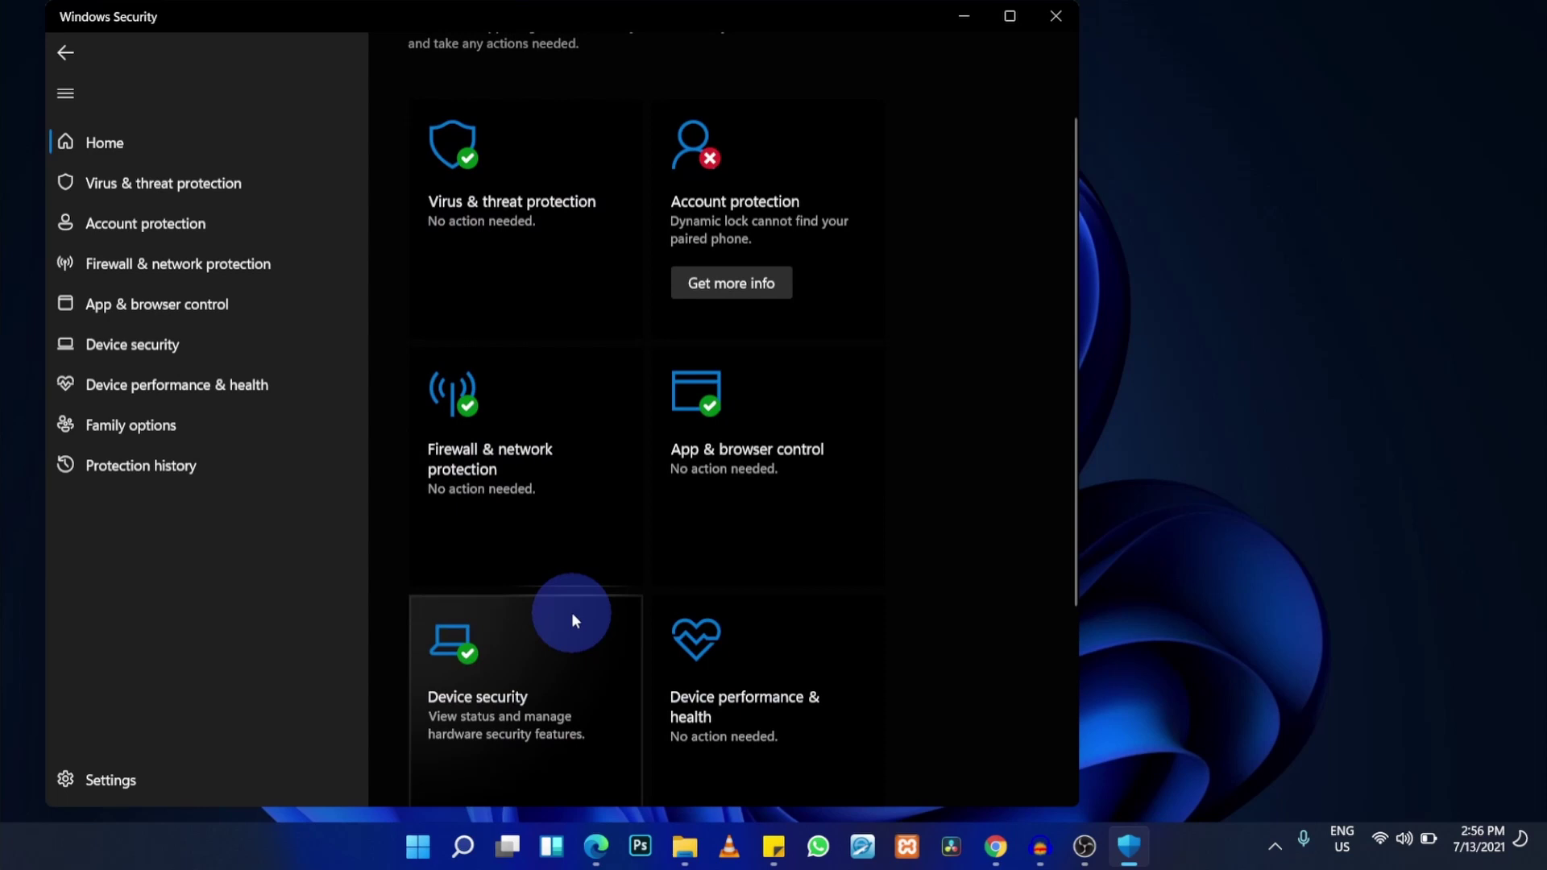
scroll(573, 617, "up", 1)
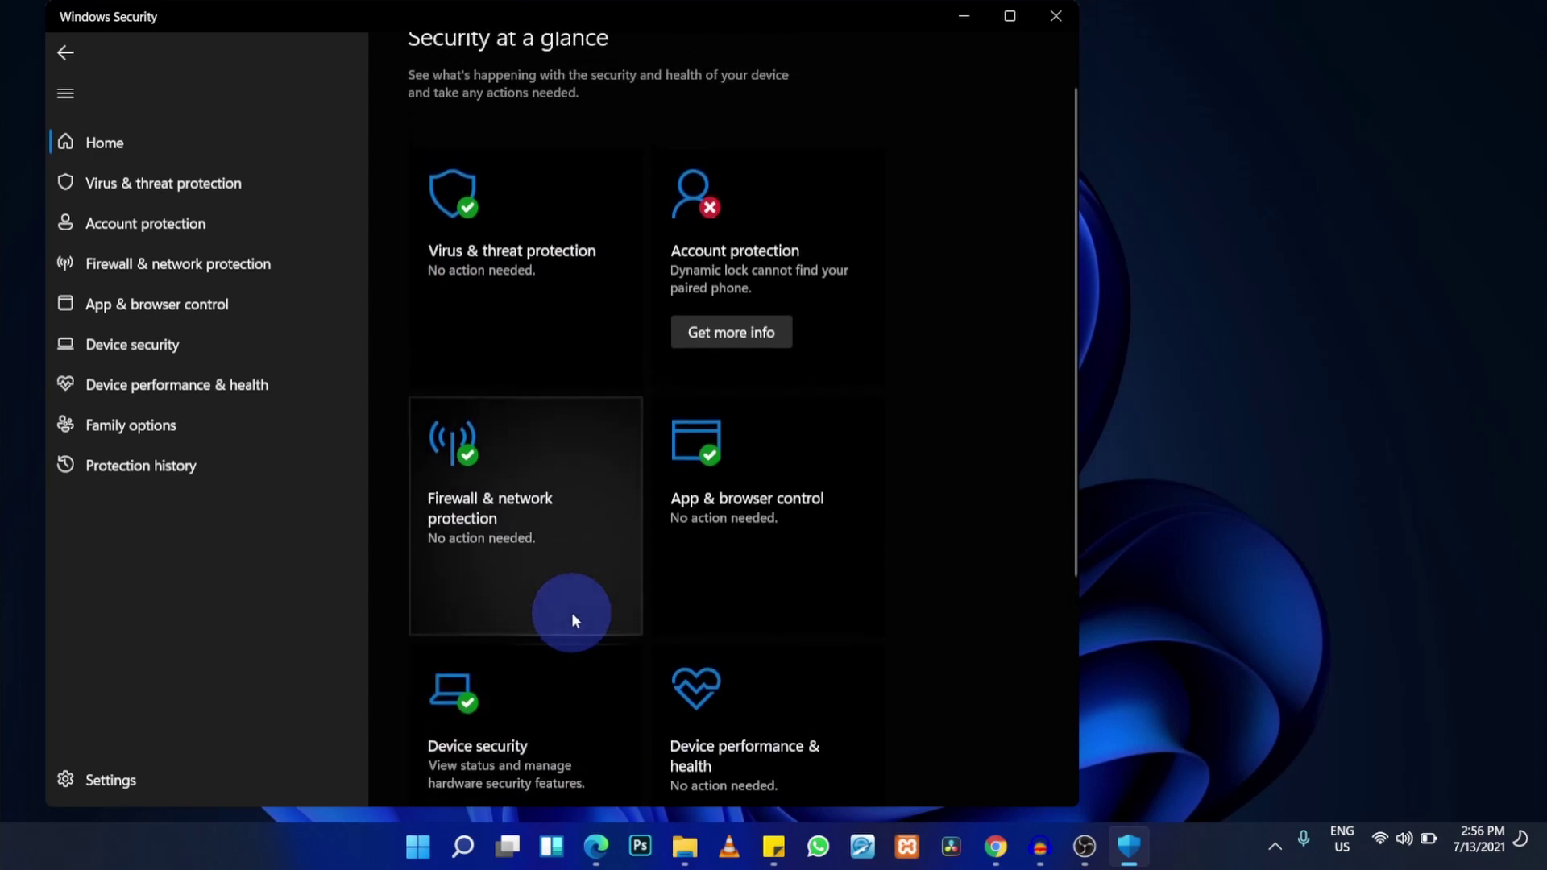
scroll(572, 619, "up", 1)
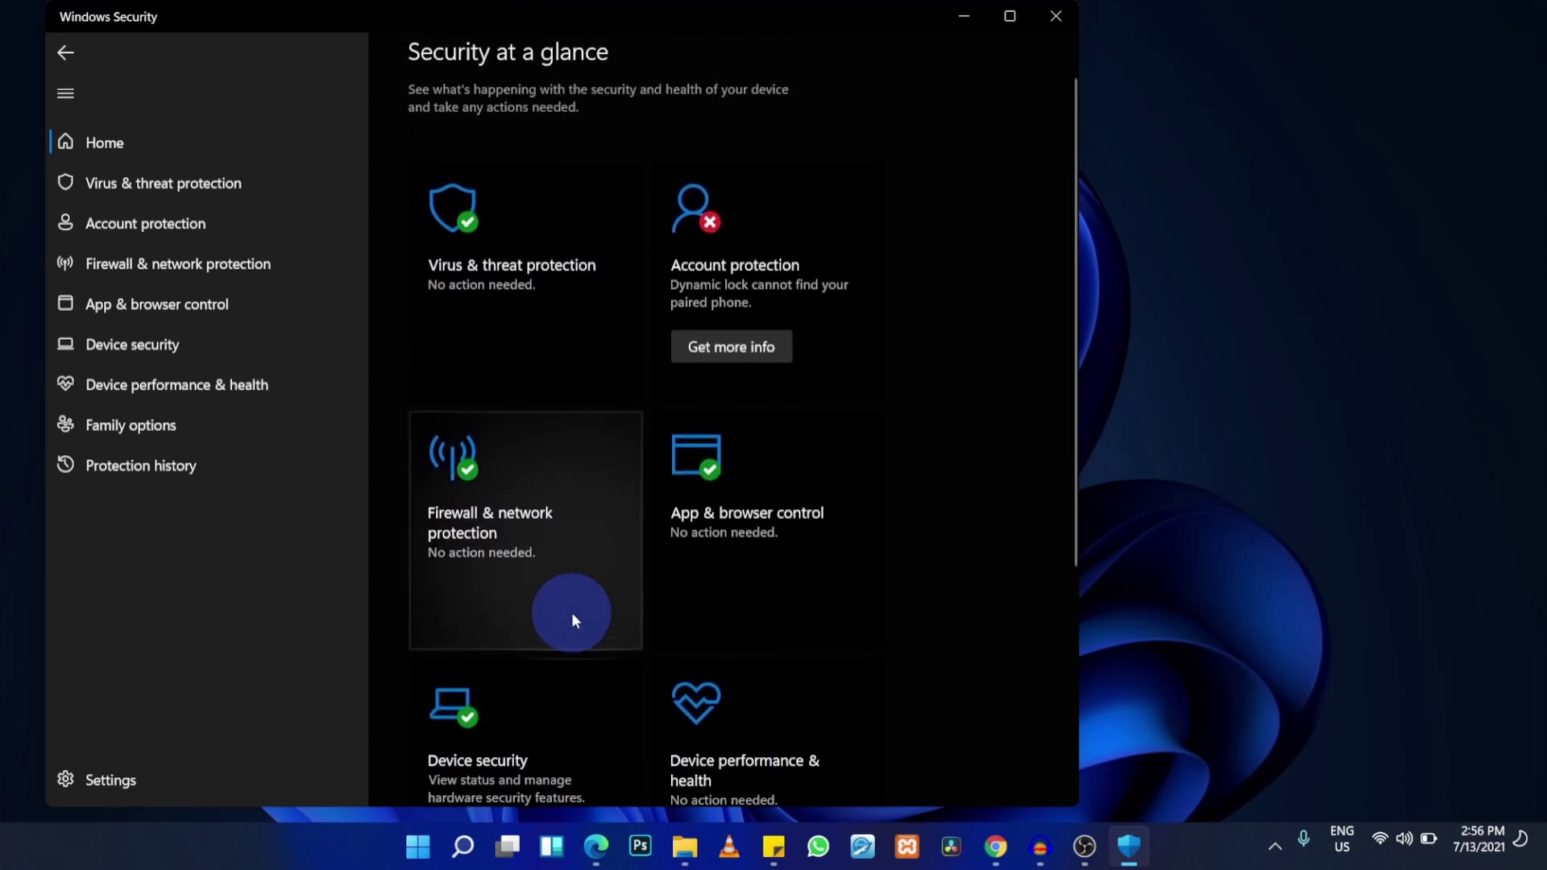
scroll(574, 619, "up", 1)
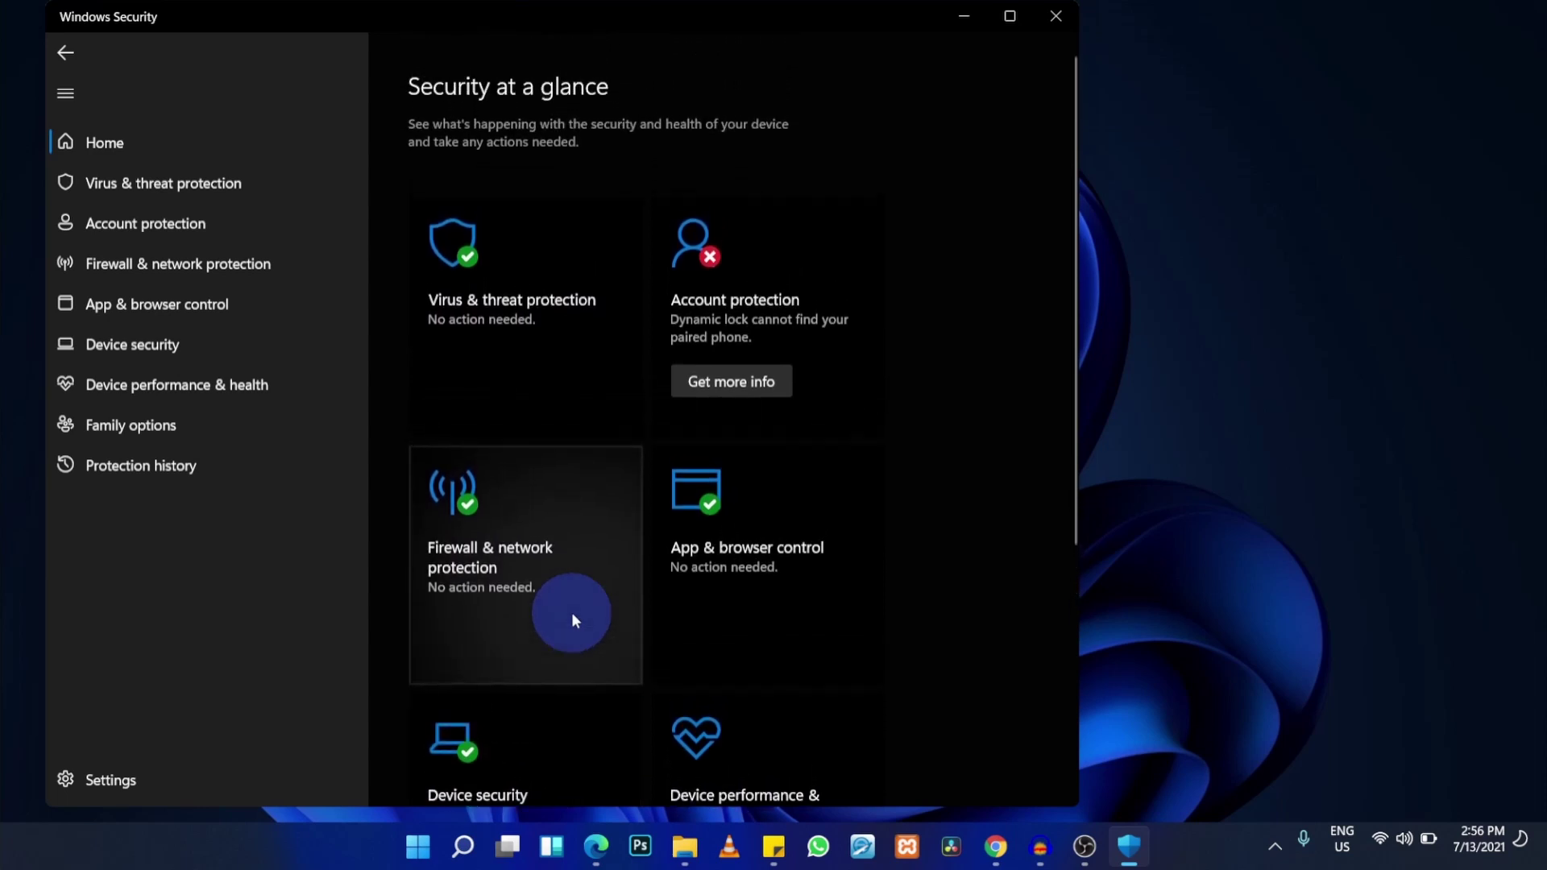
left_click(487, 310)
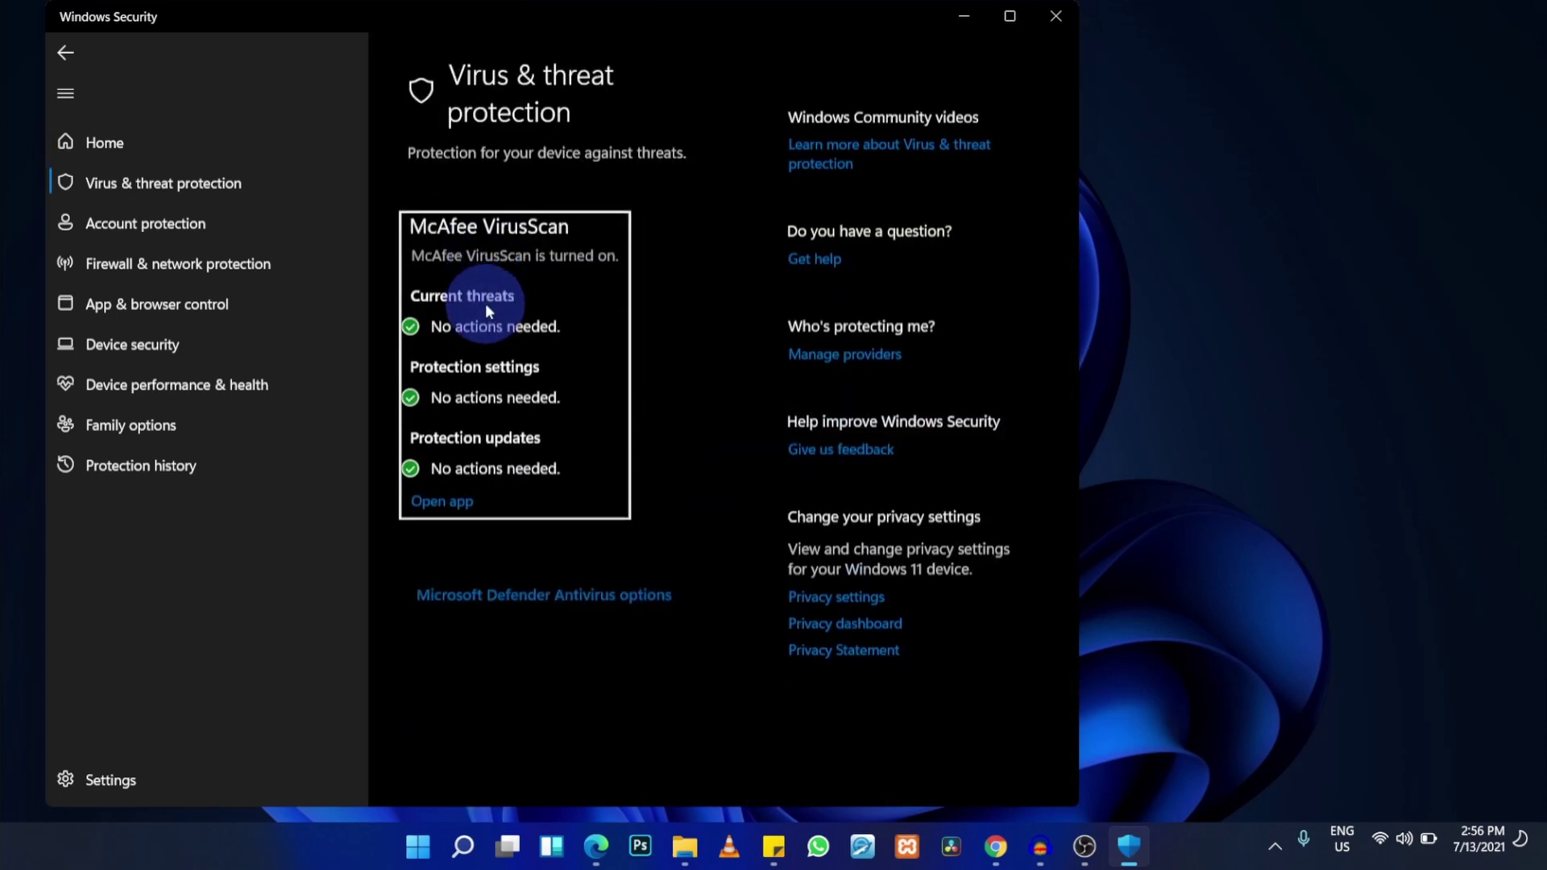
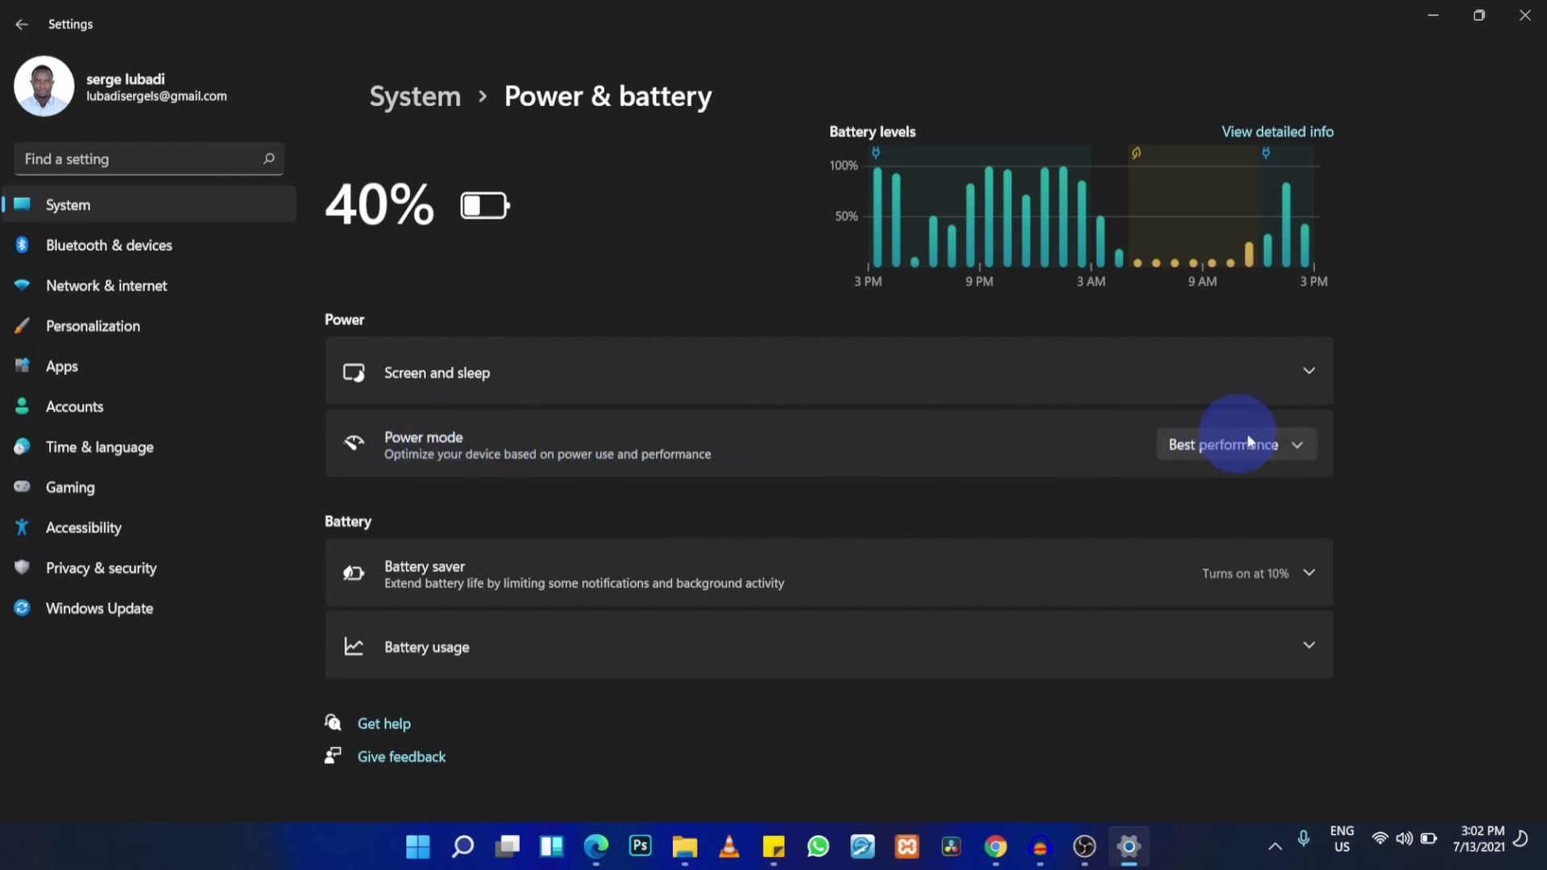
Step: Set the power mode to Best performance in the Power & battery settings
left_click(1296, 447)
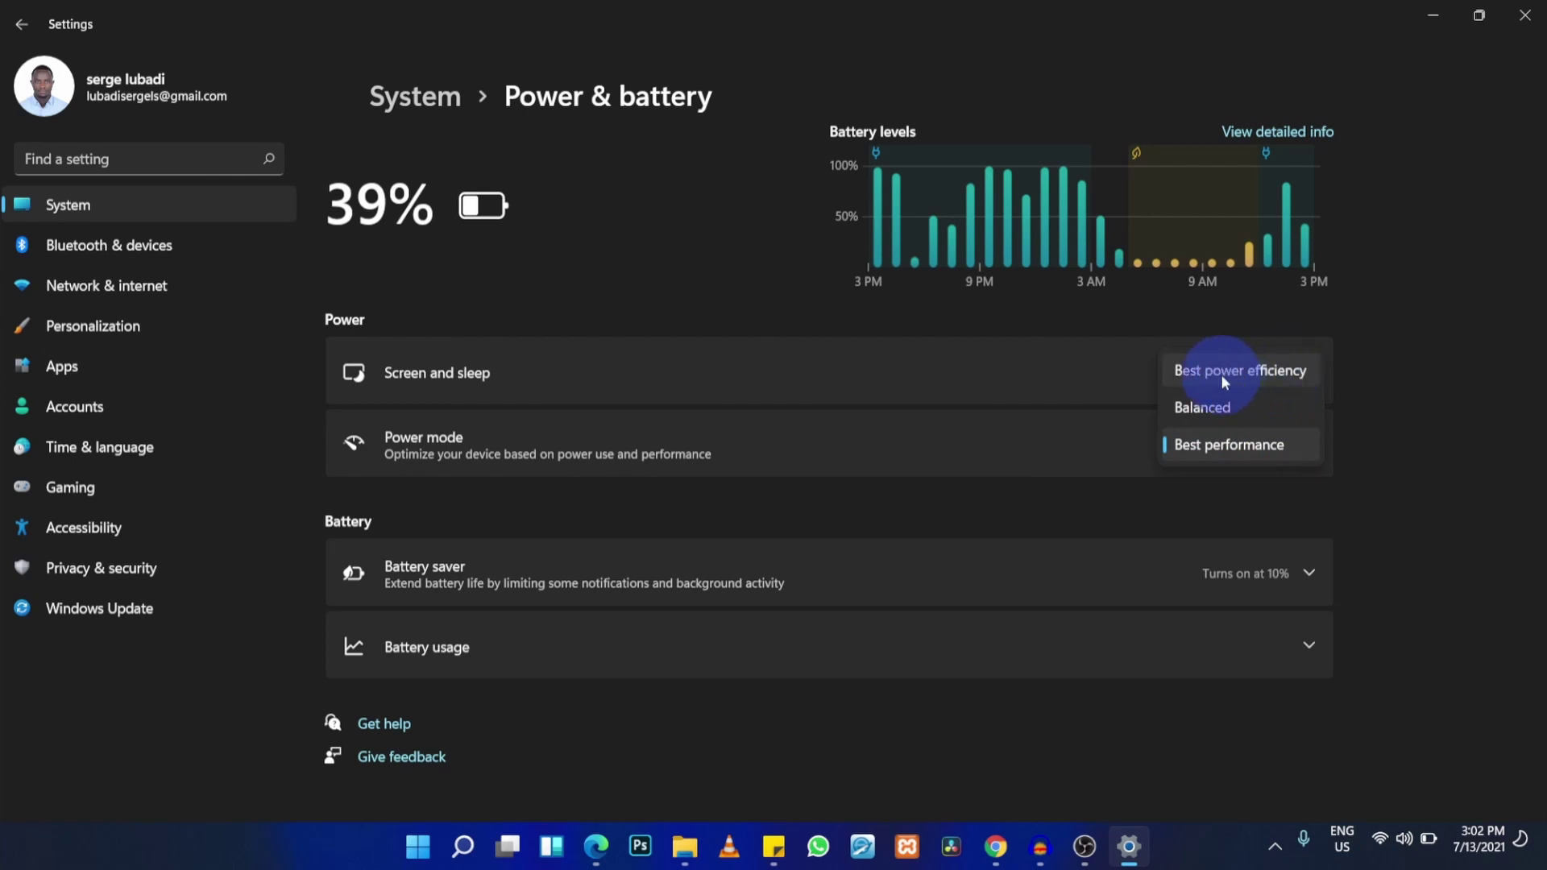
left_click(1258, 447)
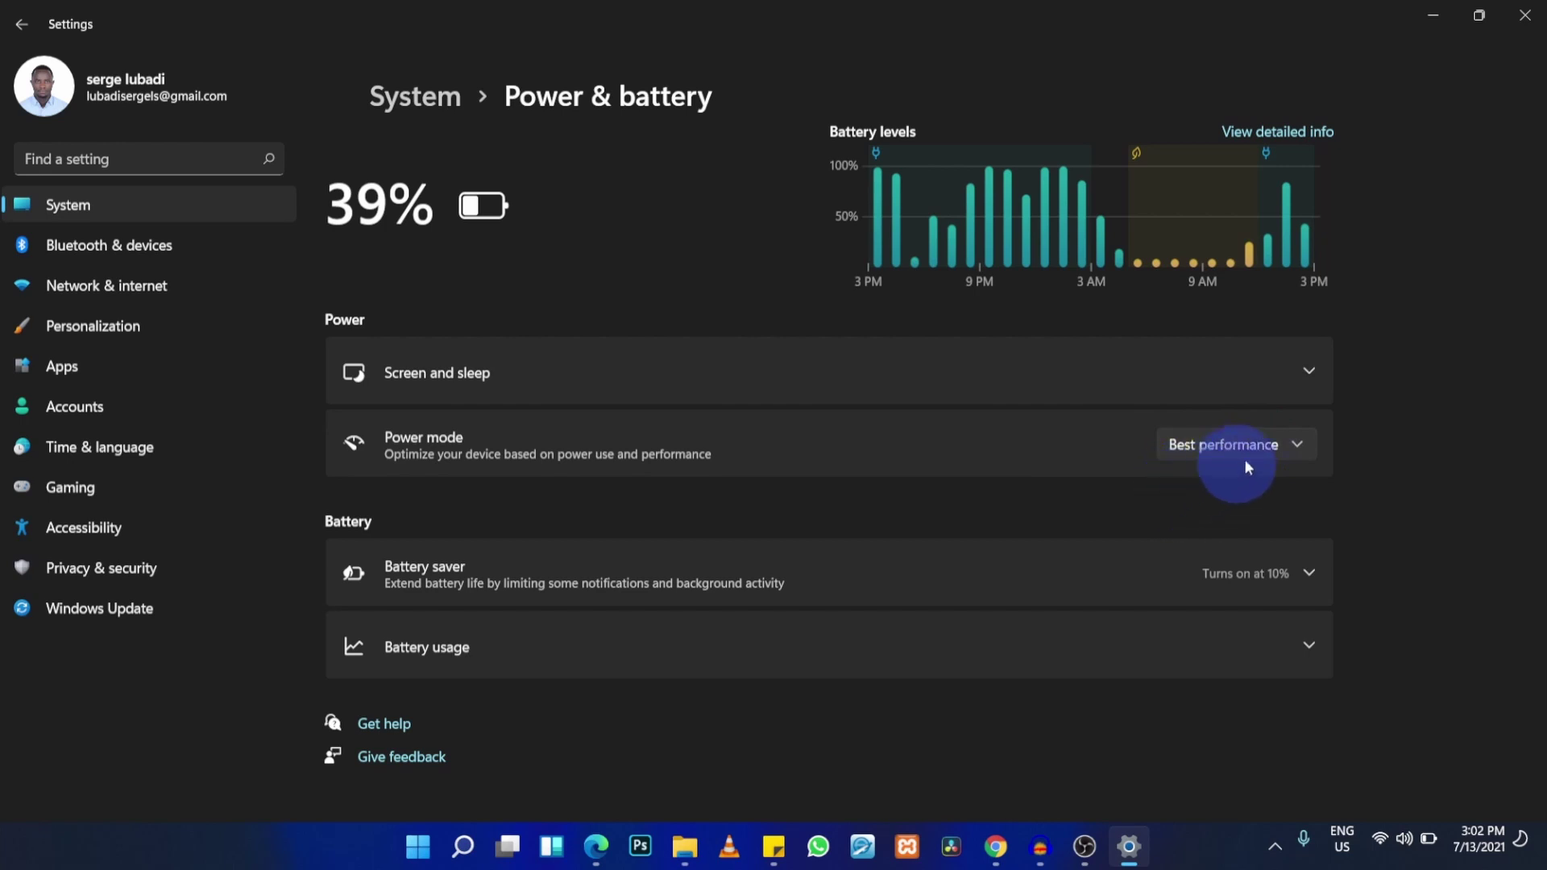
left_click(1277, 442)
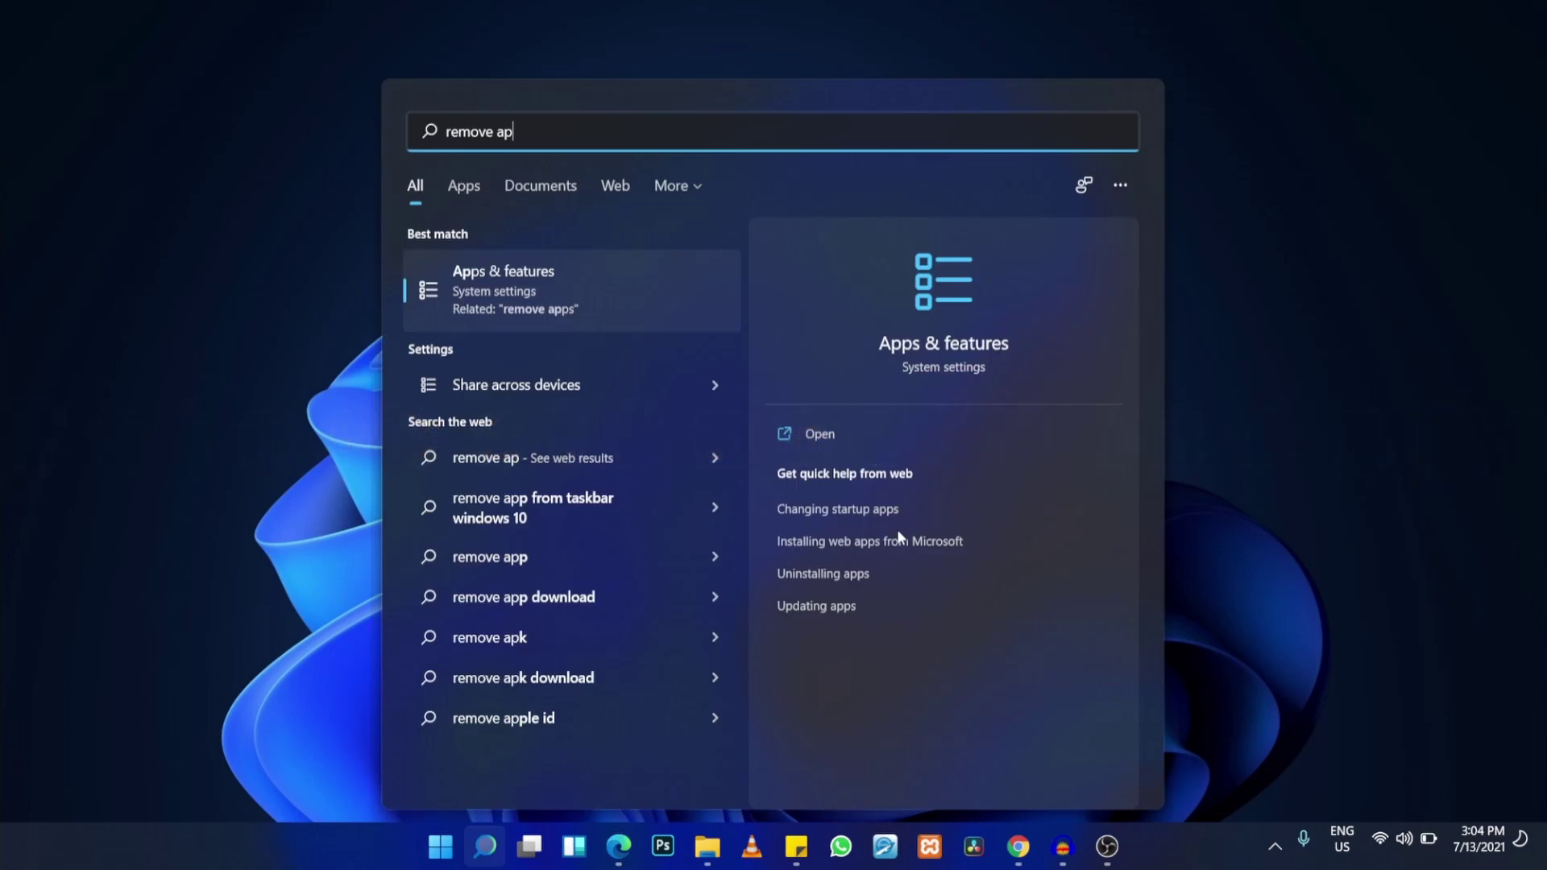
Step: Open the Apps & features settings and sort the app list by size
type("p")
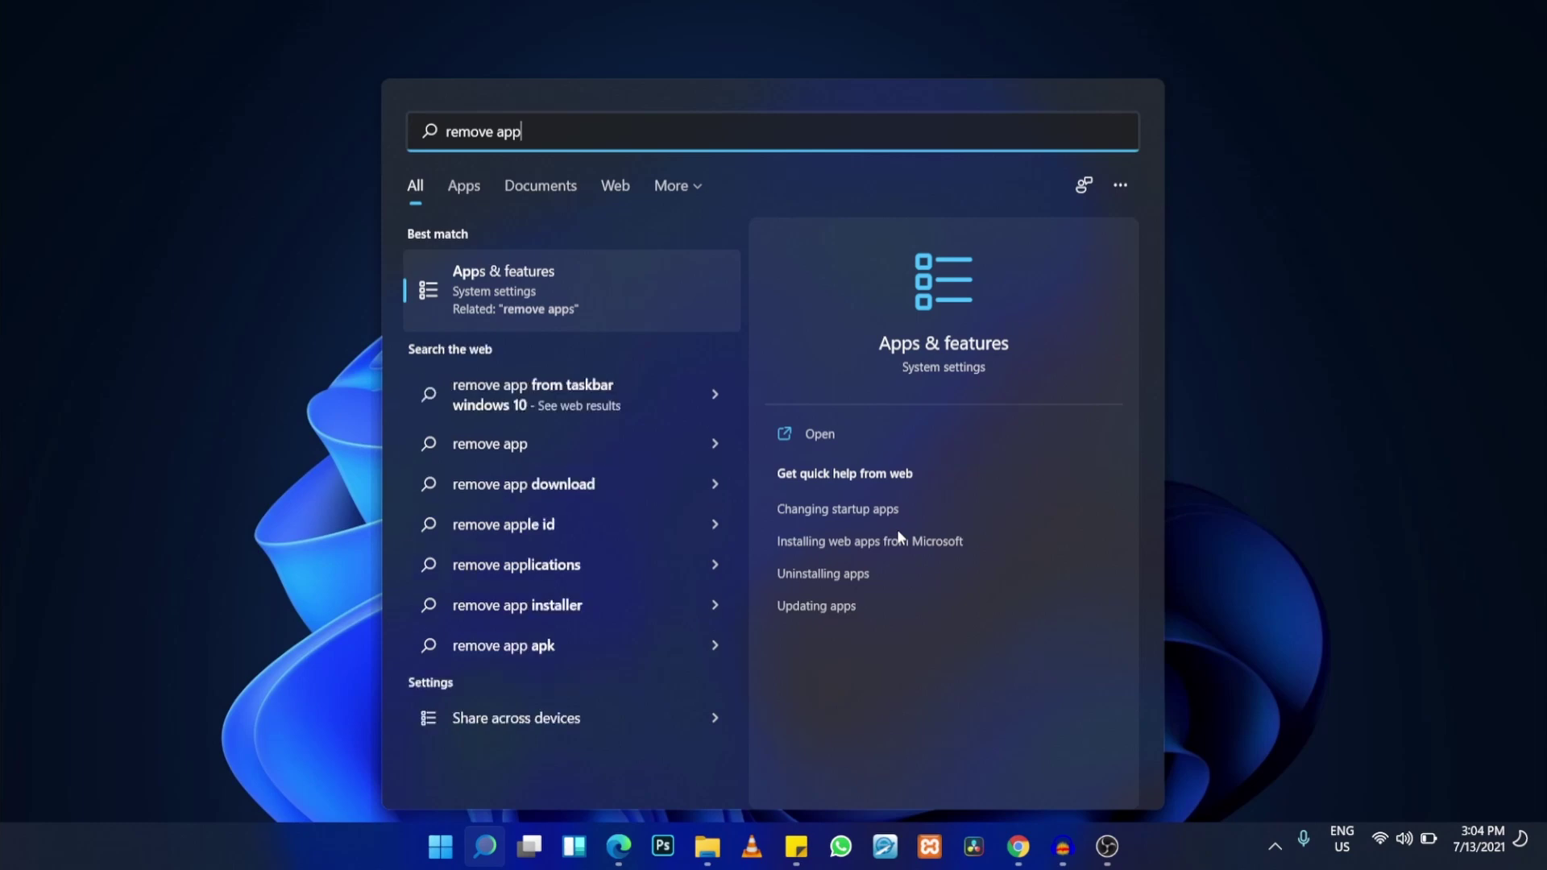
left_click(925, 354)
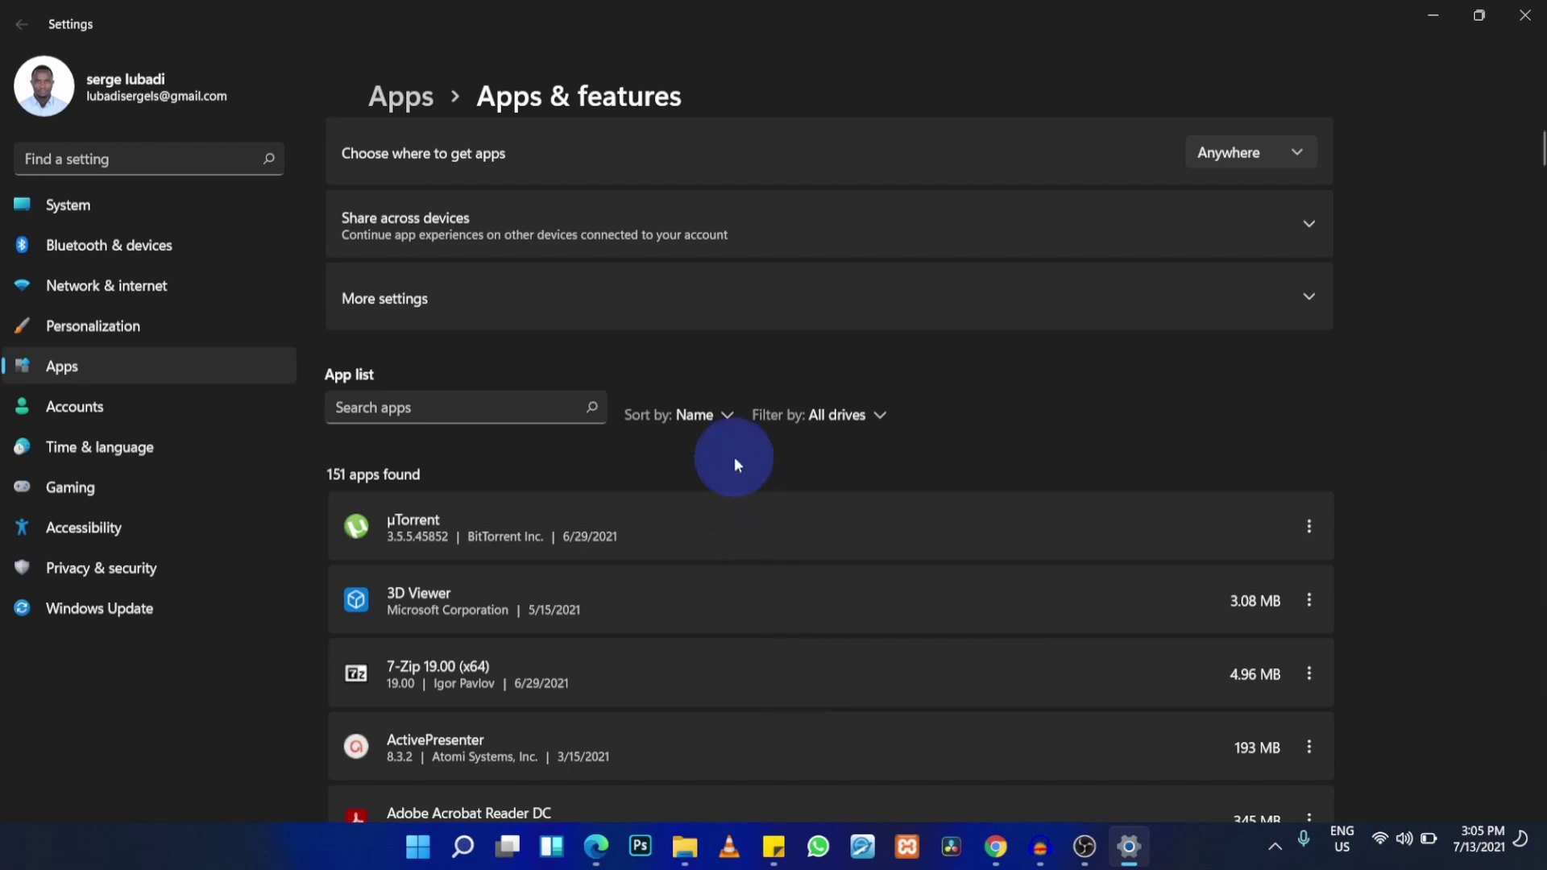
left_click(718, 422)
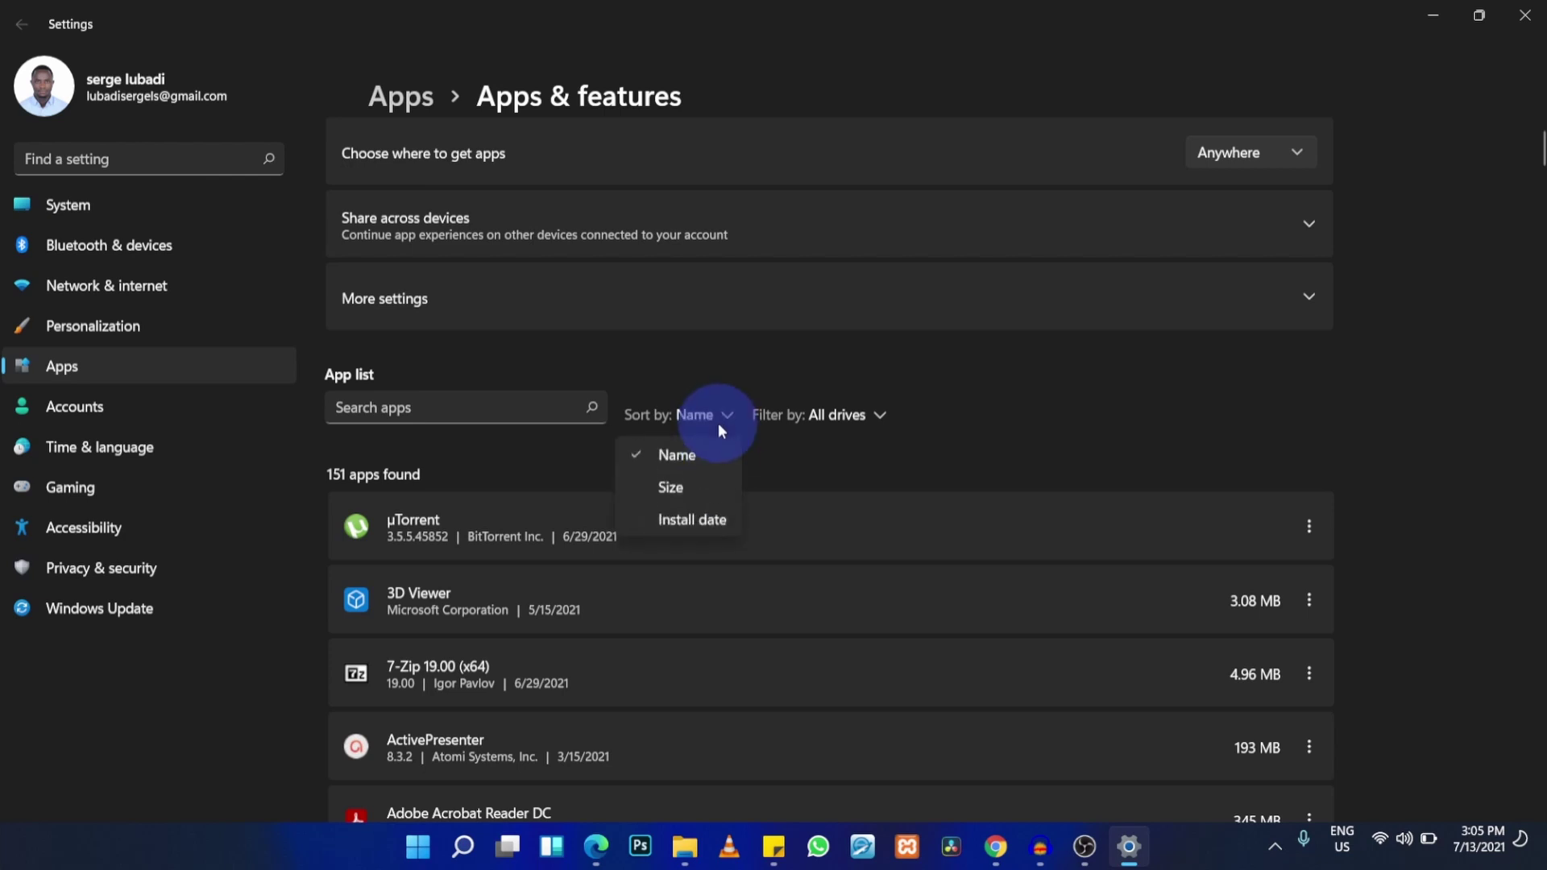
left_click(668, 488)
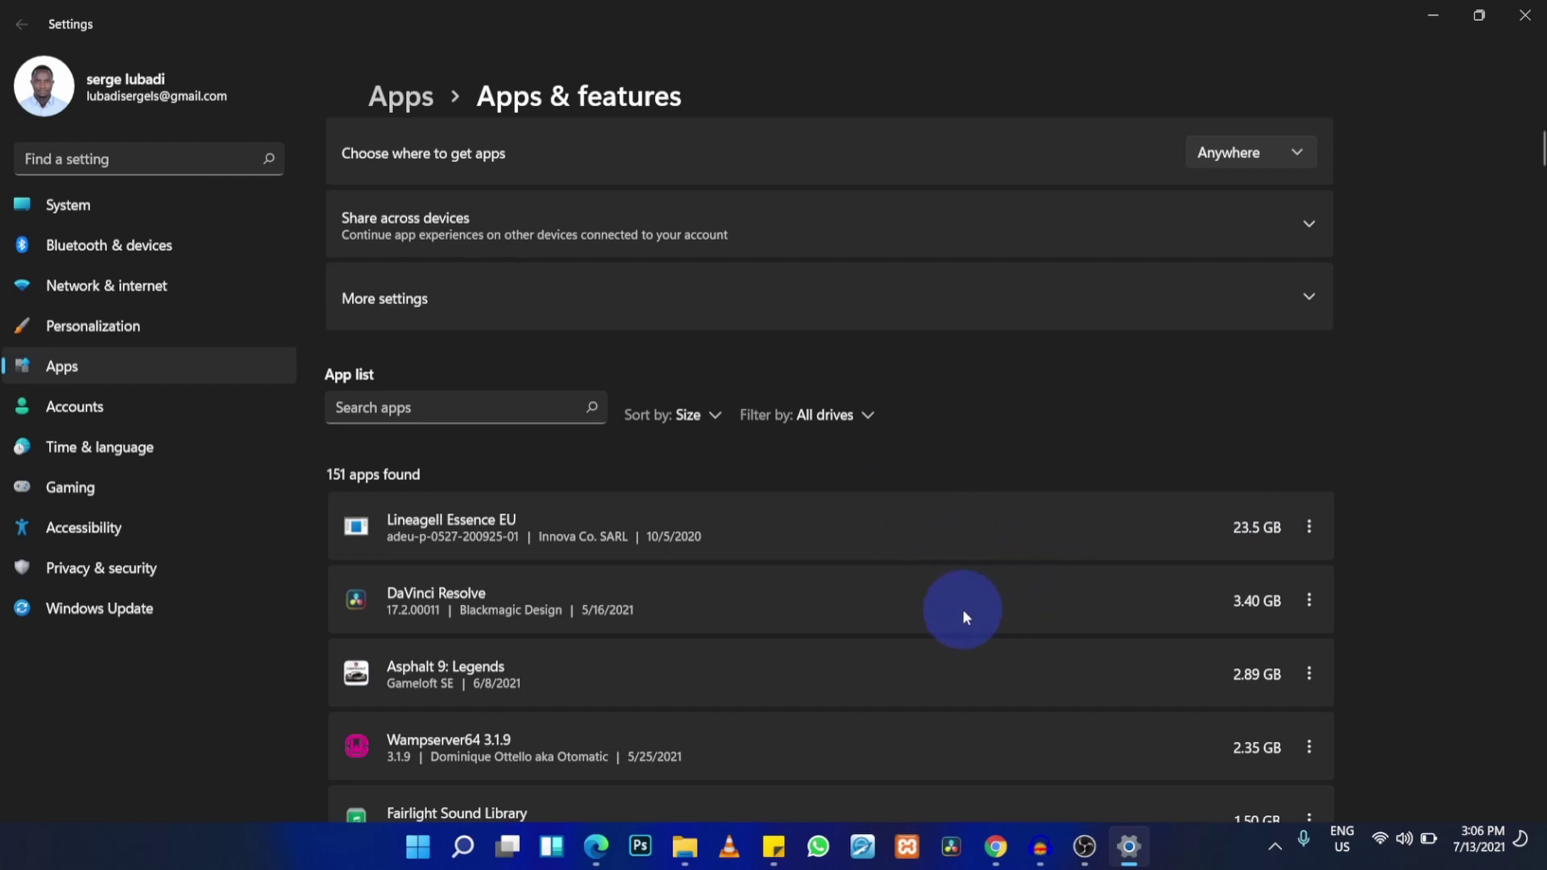
Step: Look through the largest installed apps and open the options for Wampserver64 3.1.9
scroll(964, 609, "down", 2)
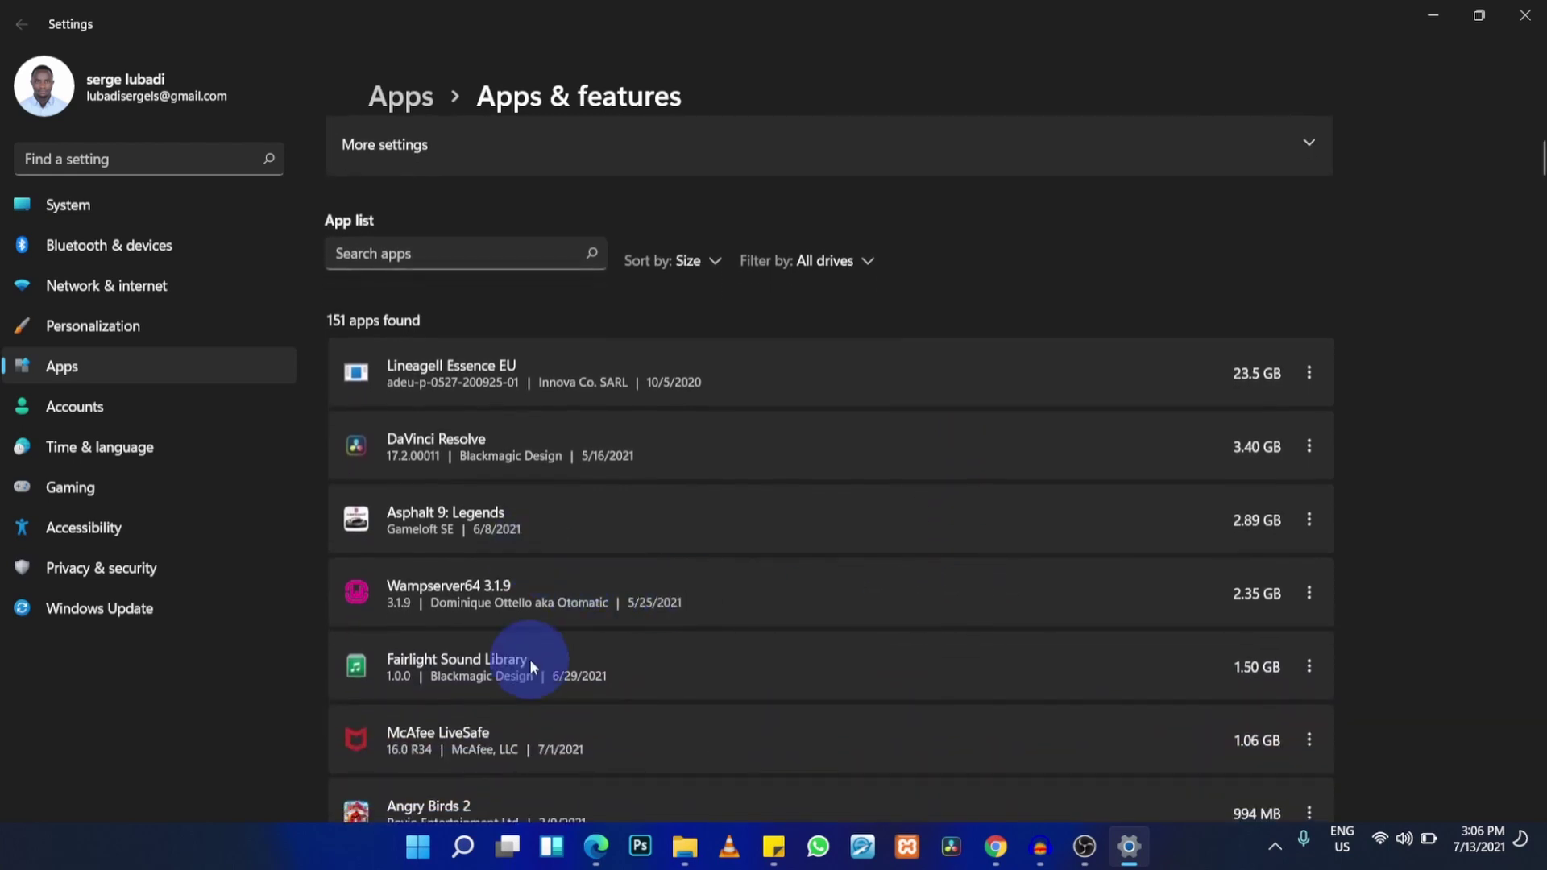
scroll(529, 659, "down", 1)
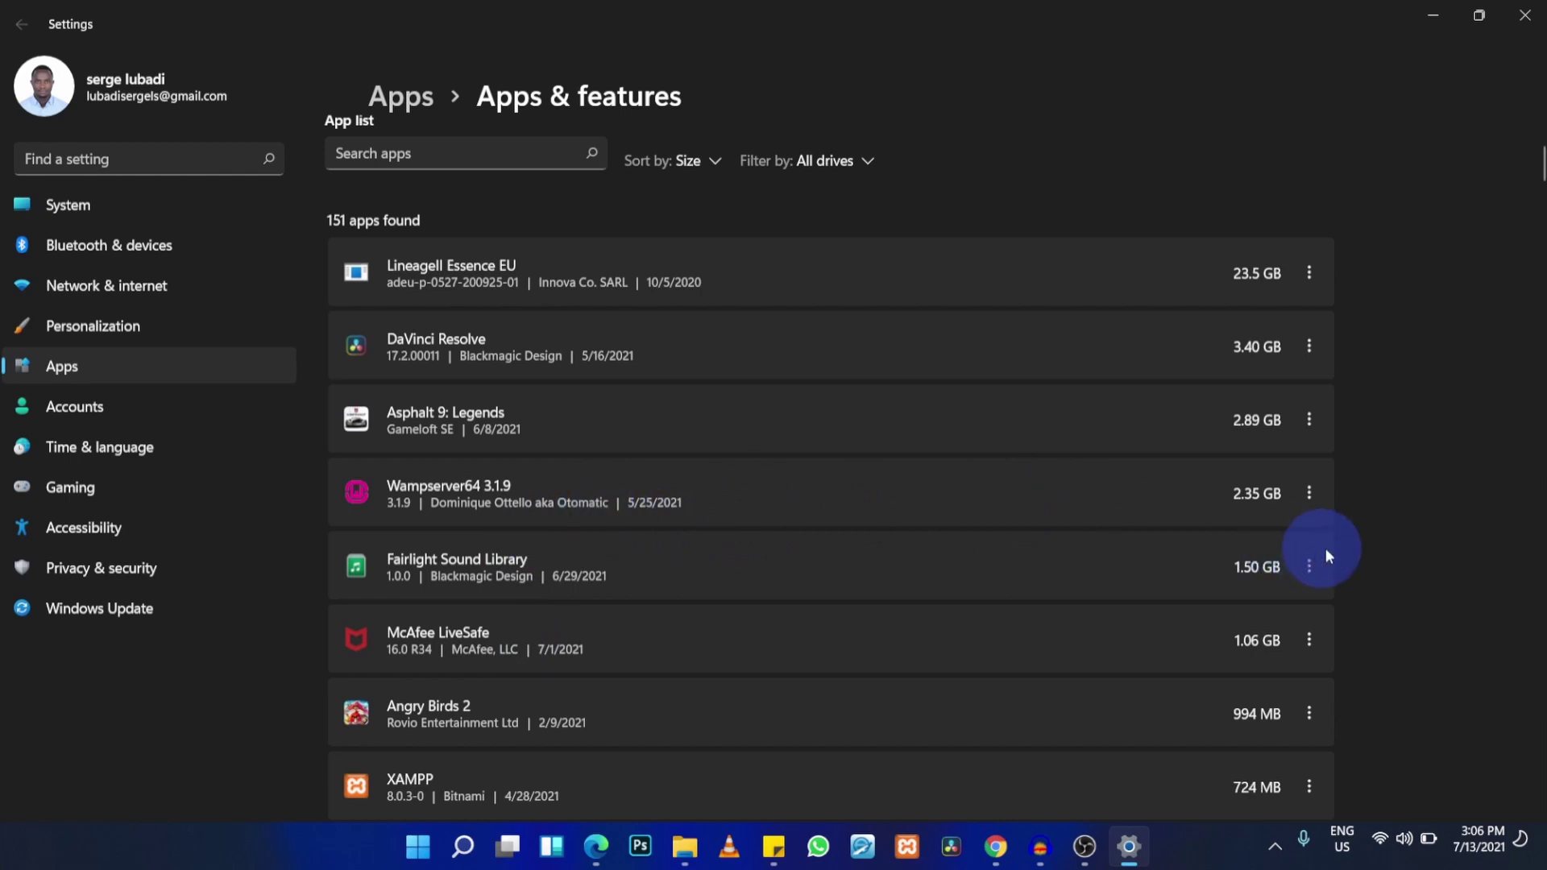
left_click(1309, 493)
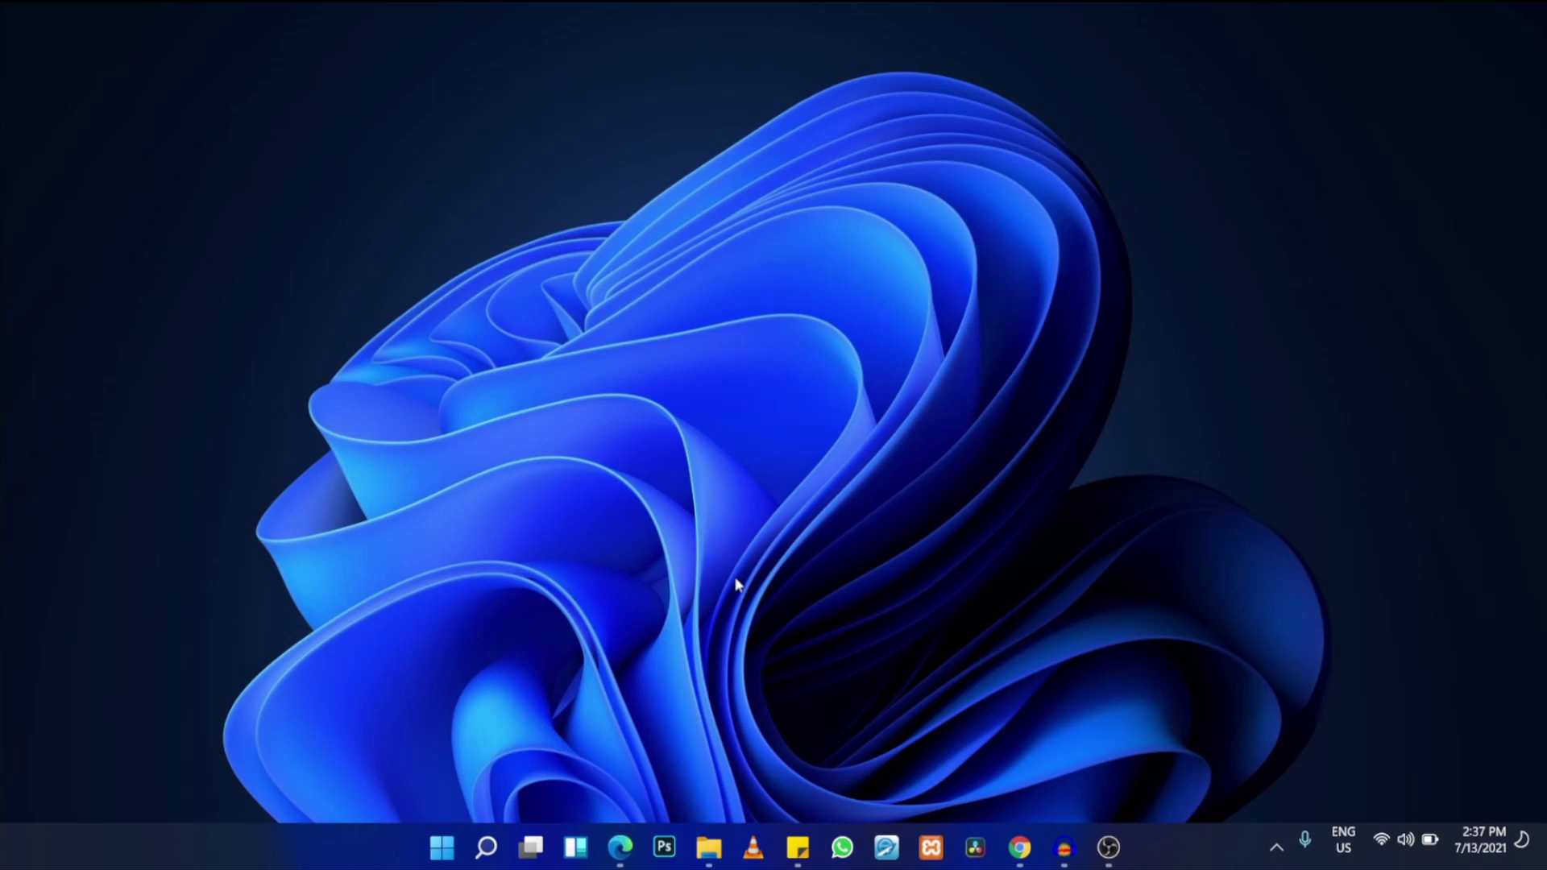
Step: Search Windows for "update", open the Windows Update settings and go to Advanced options
key("super+s")
type("update")
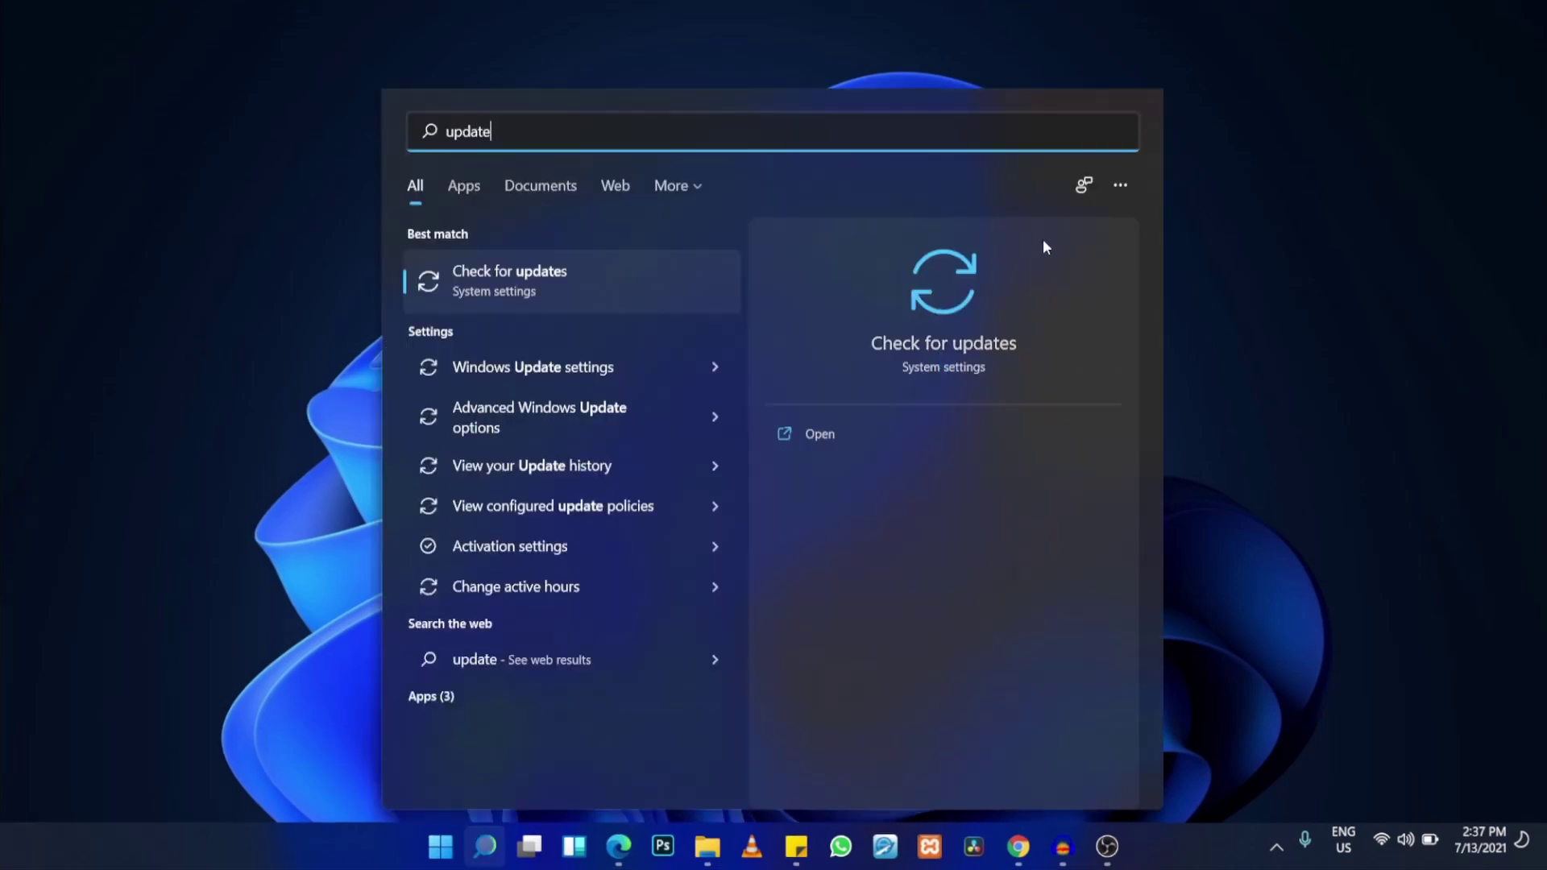
left_click(934, 348)
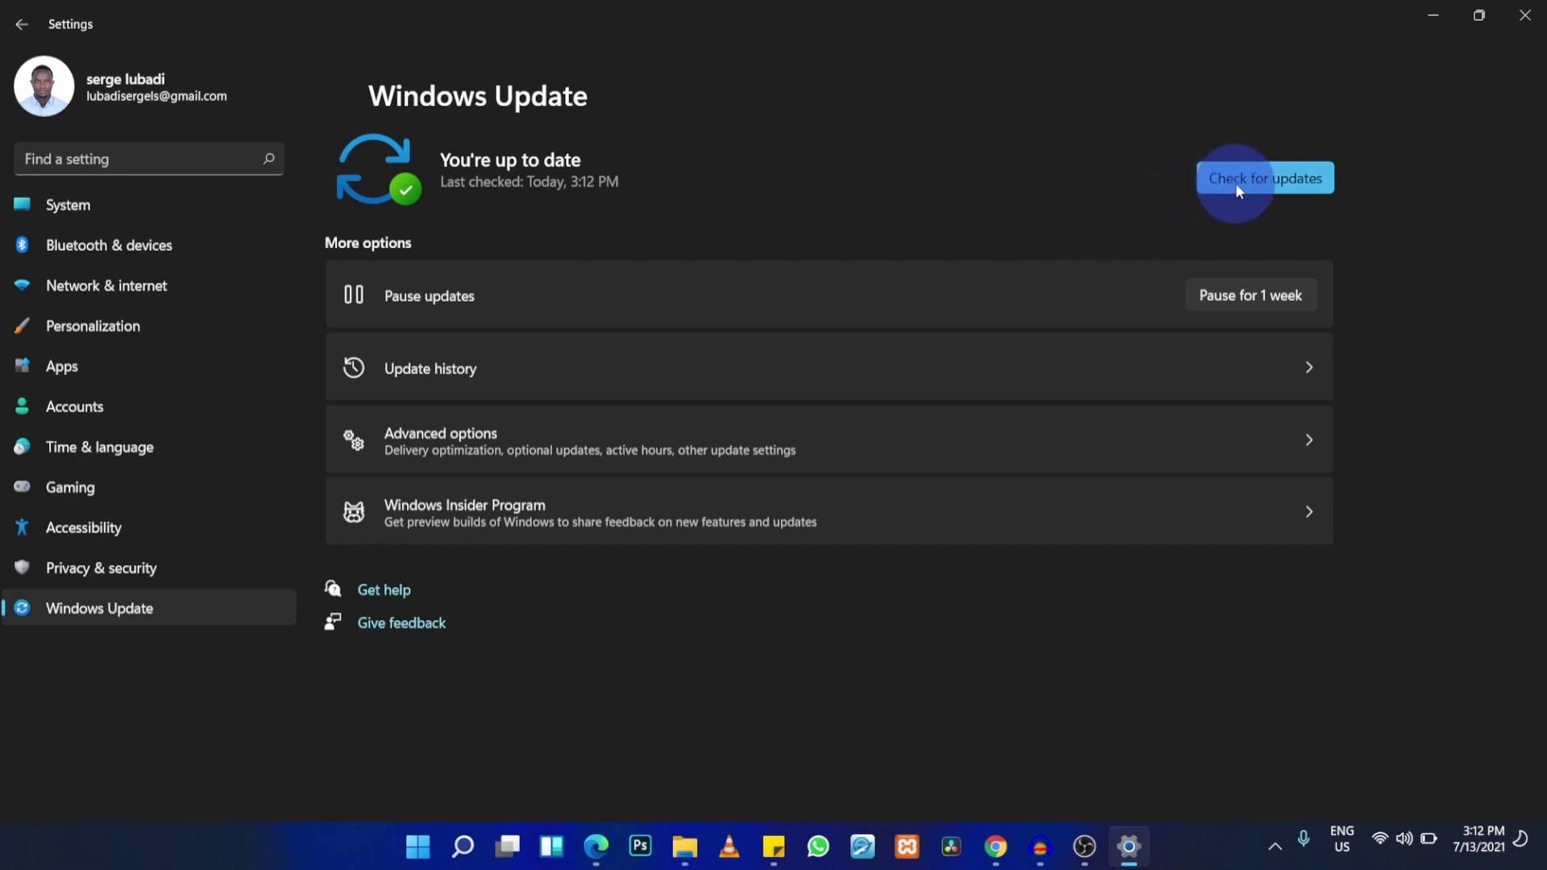
left_click(1118, 442)
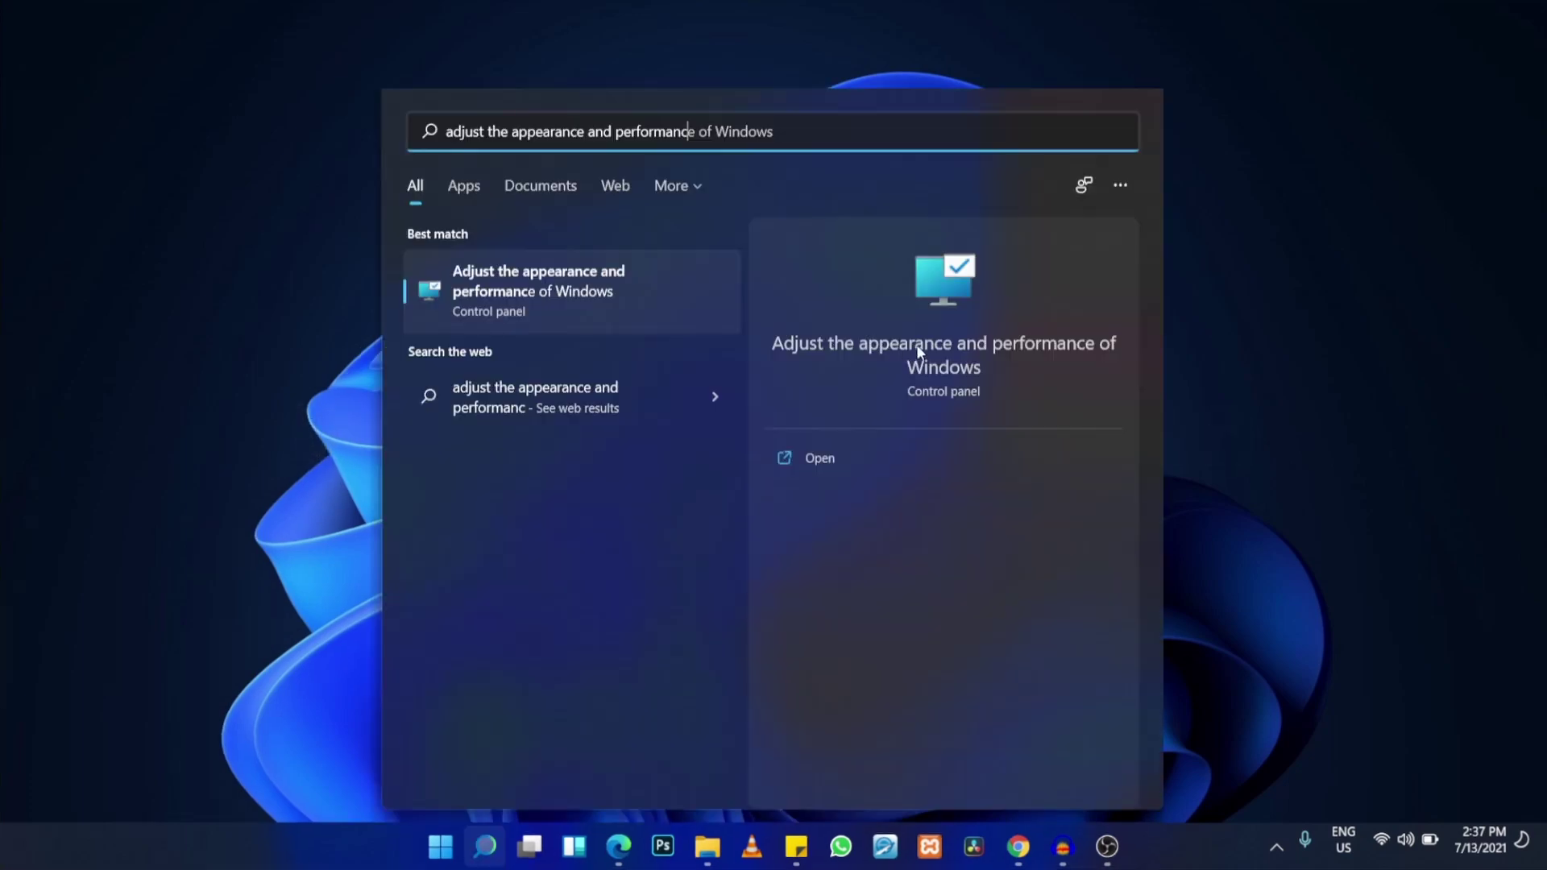
Step: Open the settings for adjusting the appearance and performance of Windows and choose Adjust for best performance
key("Return")
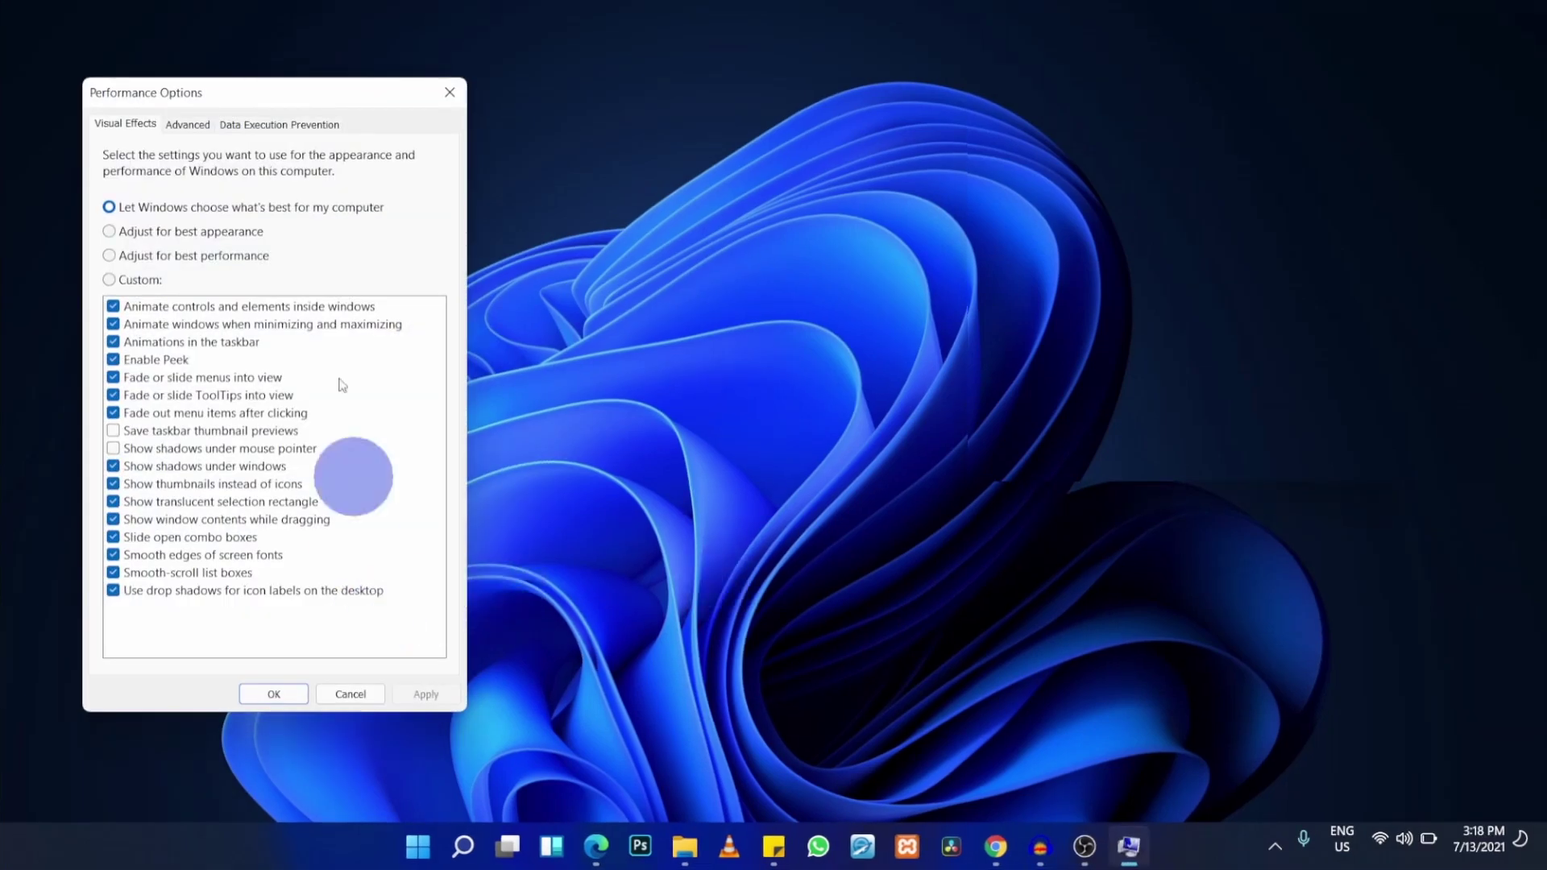
left_click_drag(206, 100, 359, 124)
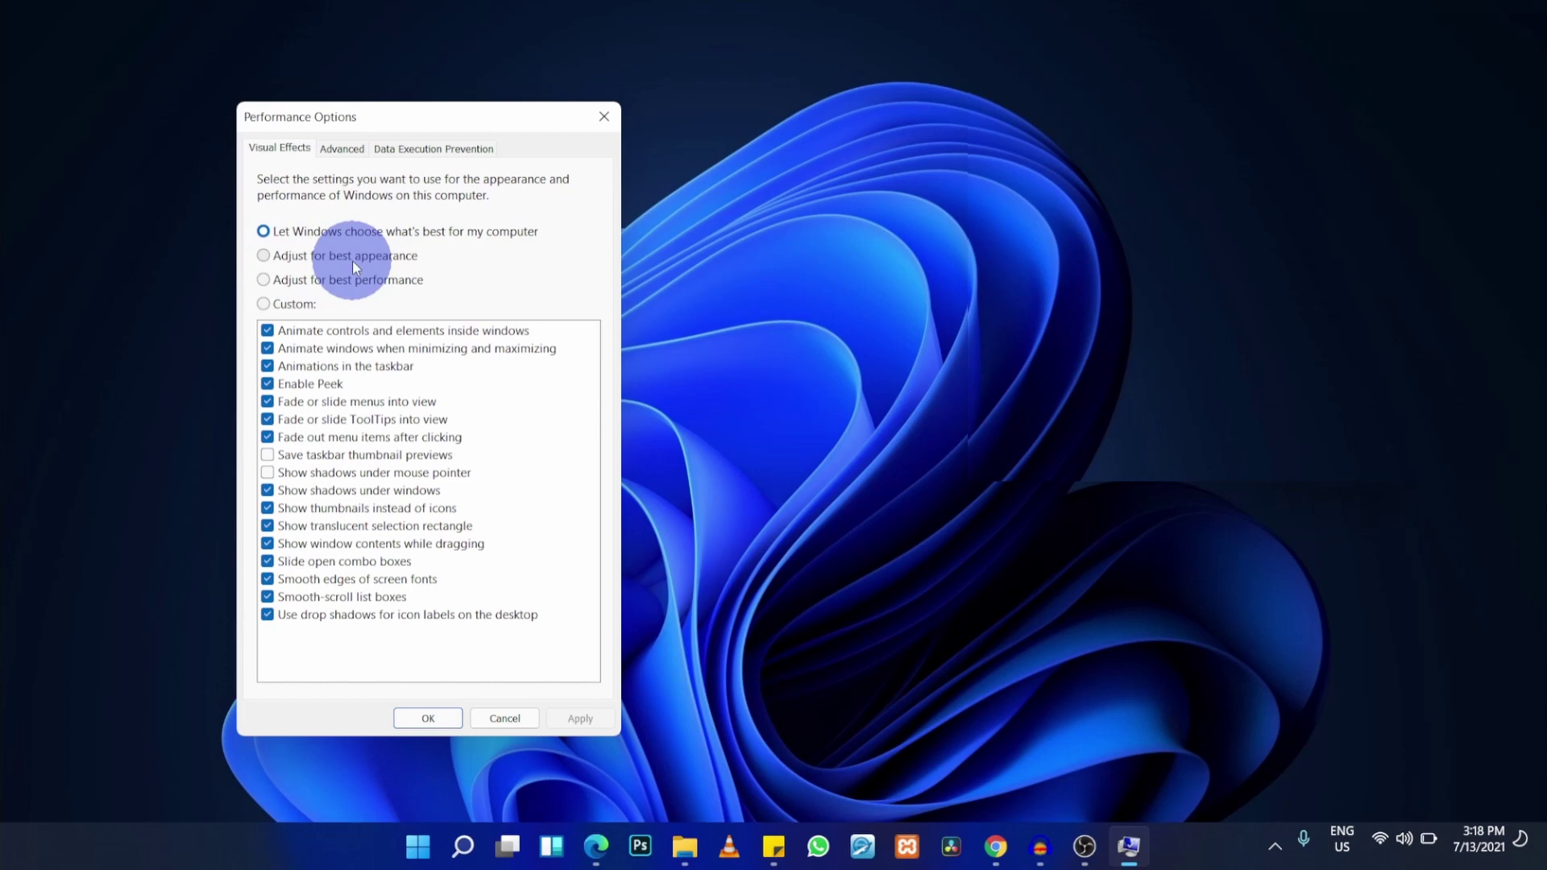
left_click(263, 255)
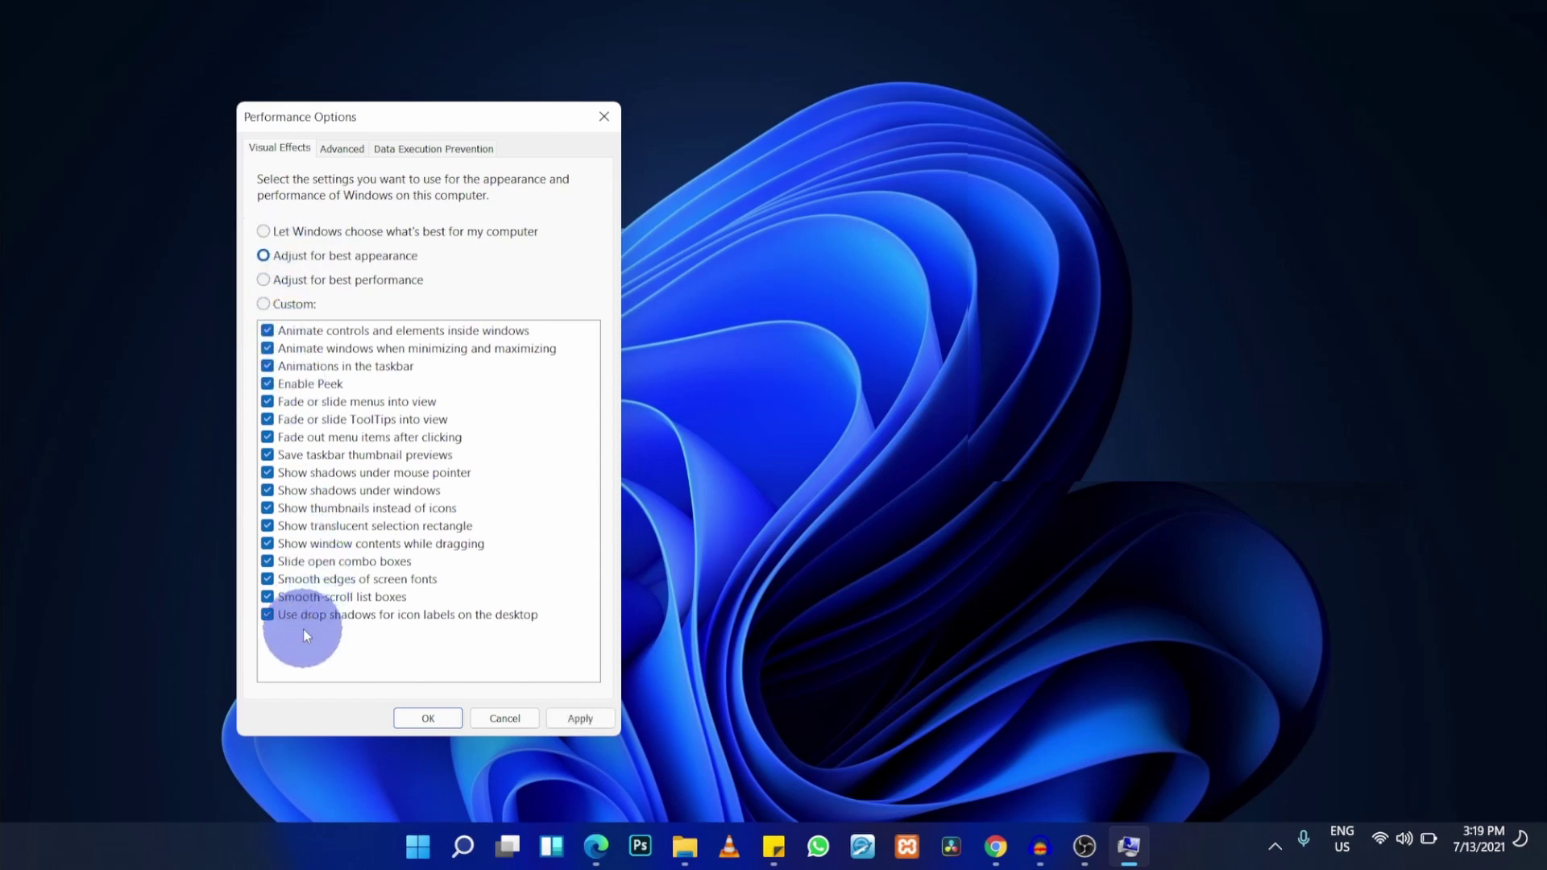
left_click(264, 279)
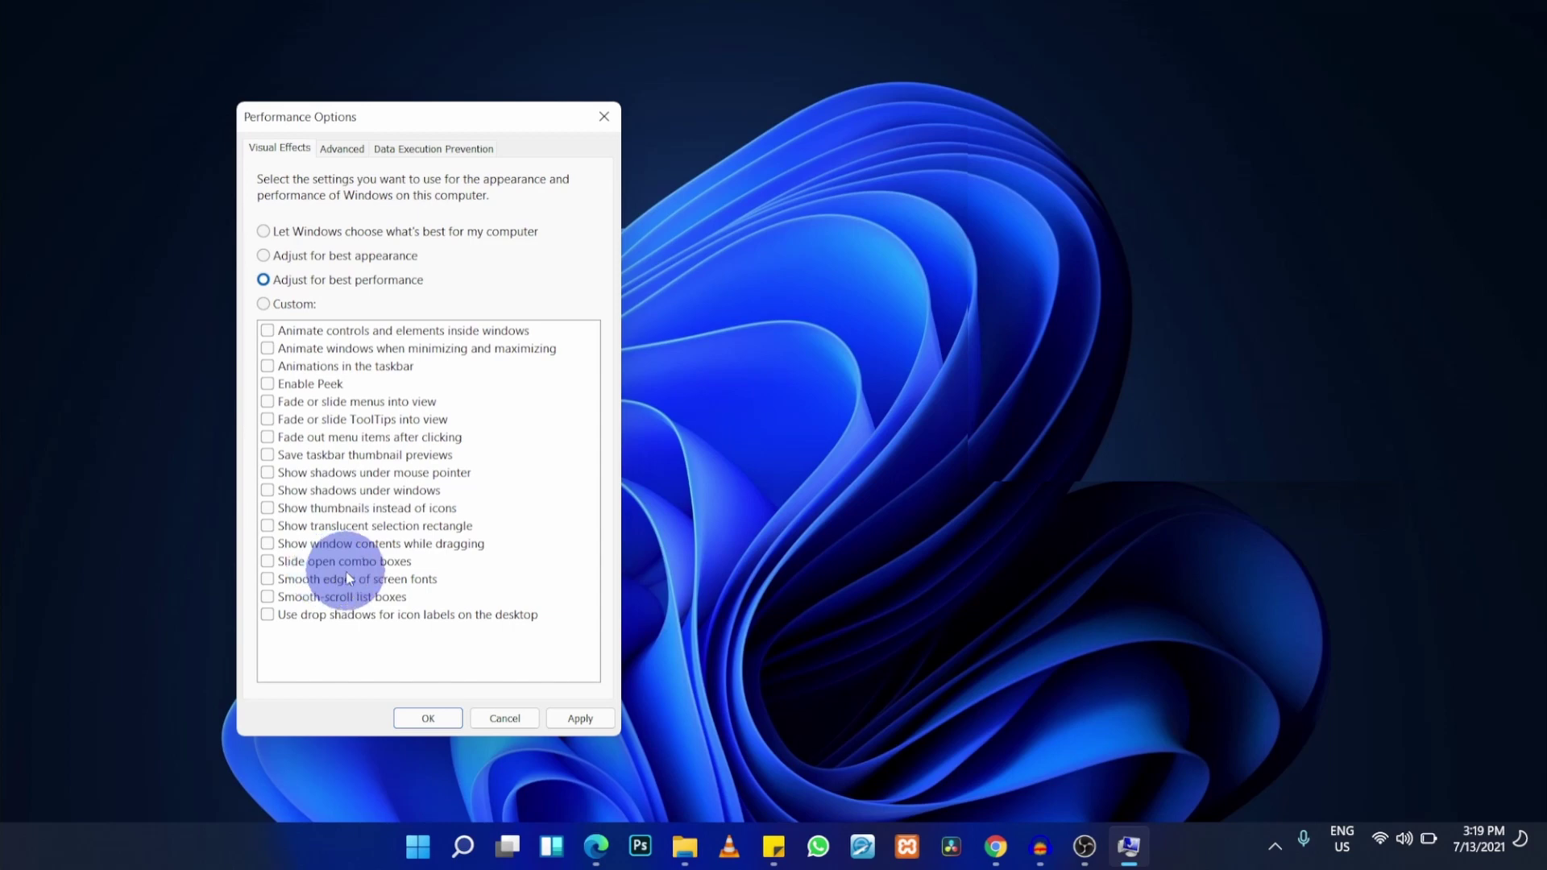
Step: Enable animated controls, taskbar animations, thumbnails instead of icons, the translucent selection rectangle and slide-open combo boxes, and apply these custom visual effects
left_click(268, 332)
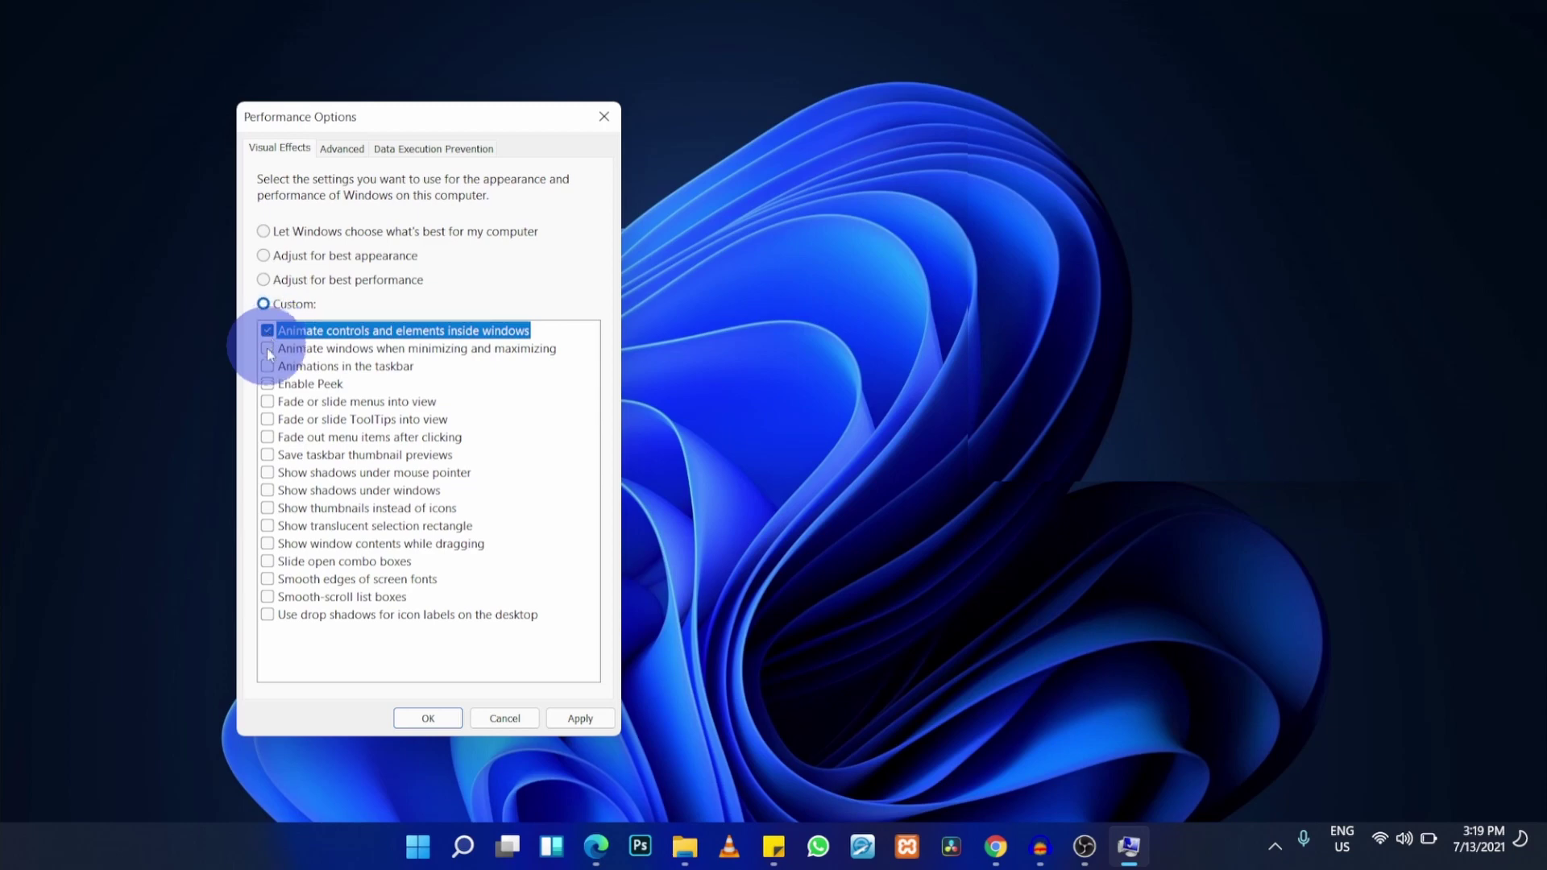
left_click(267, 368)
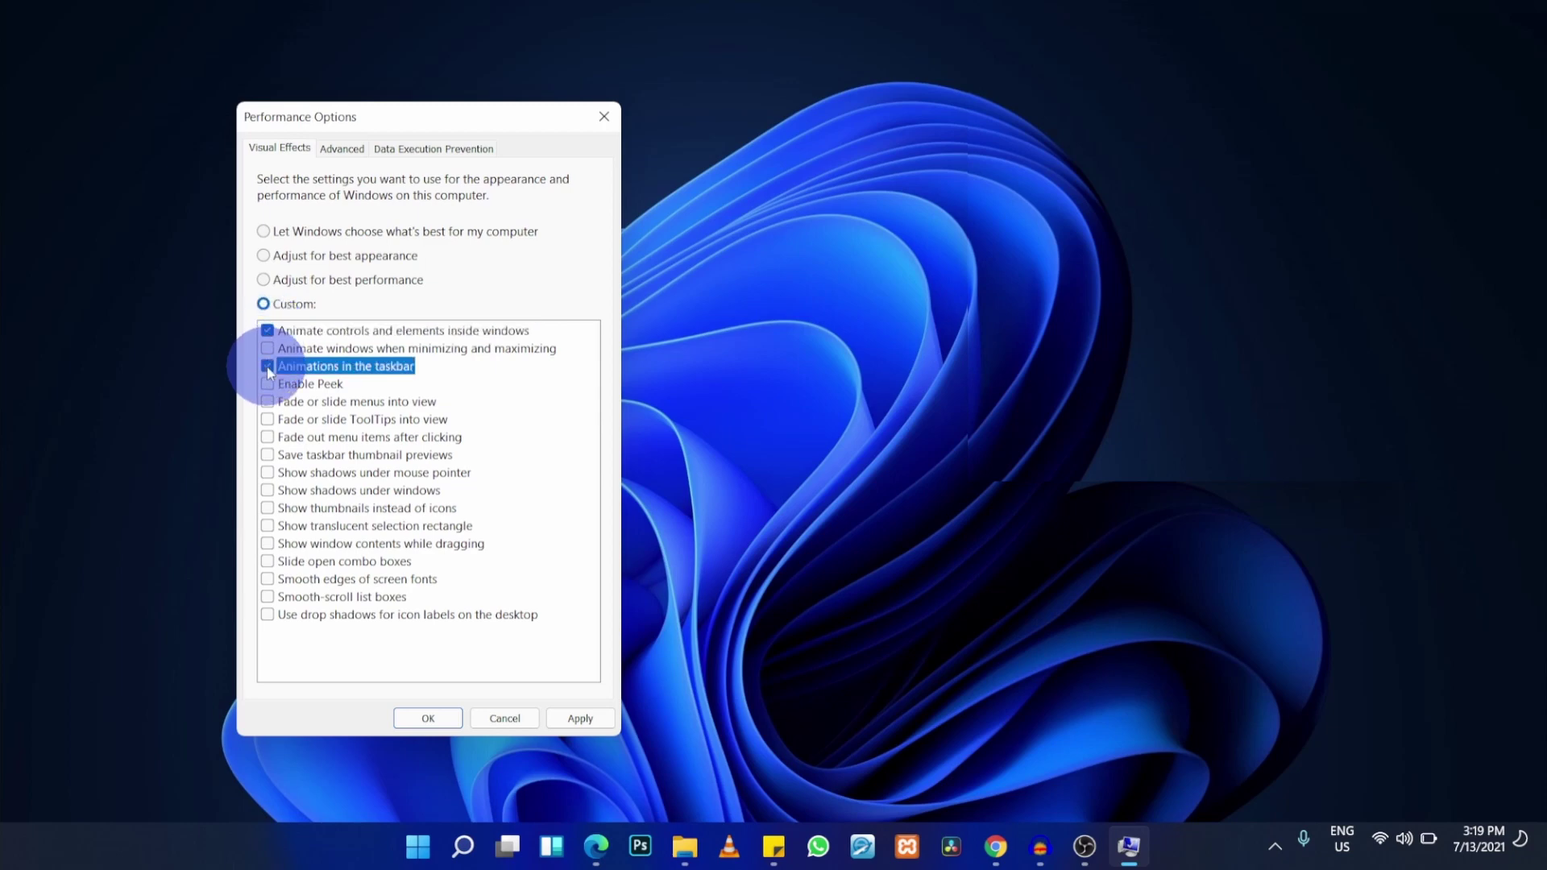
left_click(268, 508)
left_click(268, 526)
left_click(268, 562)
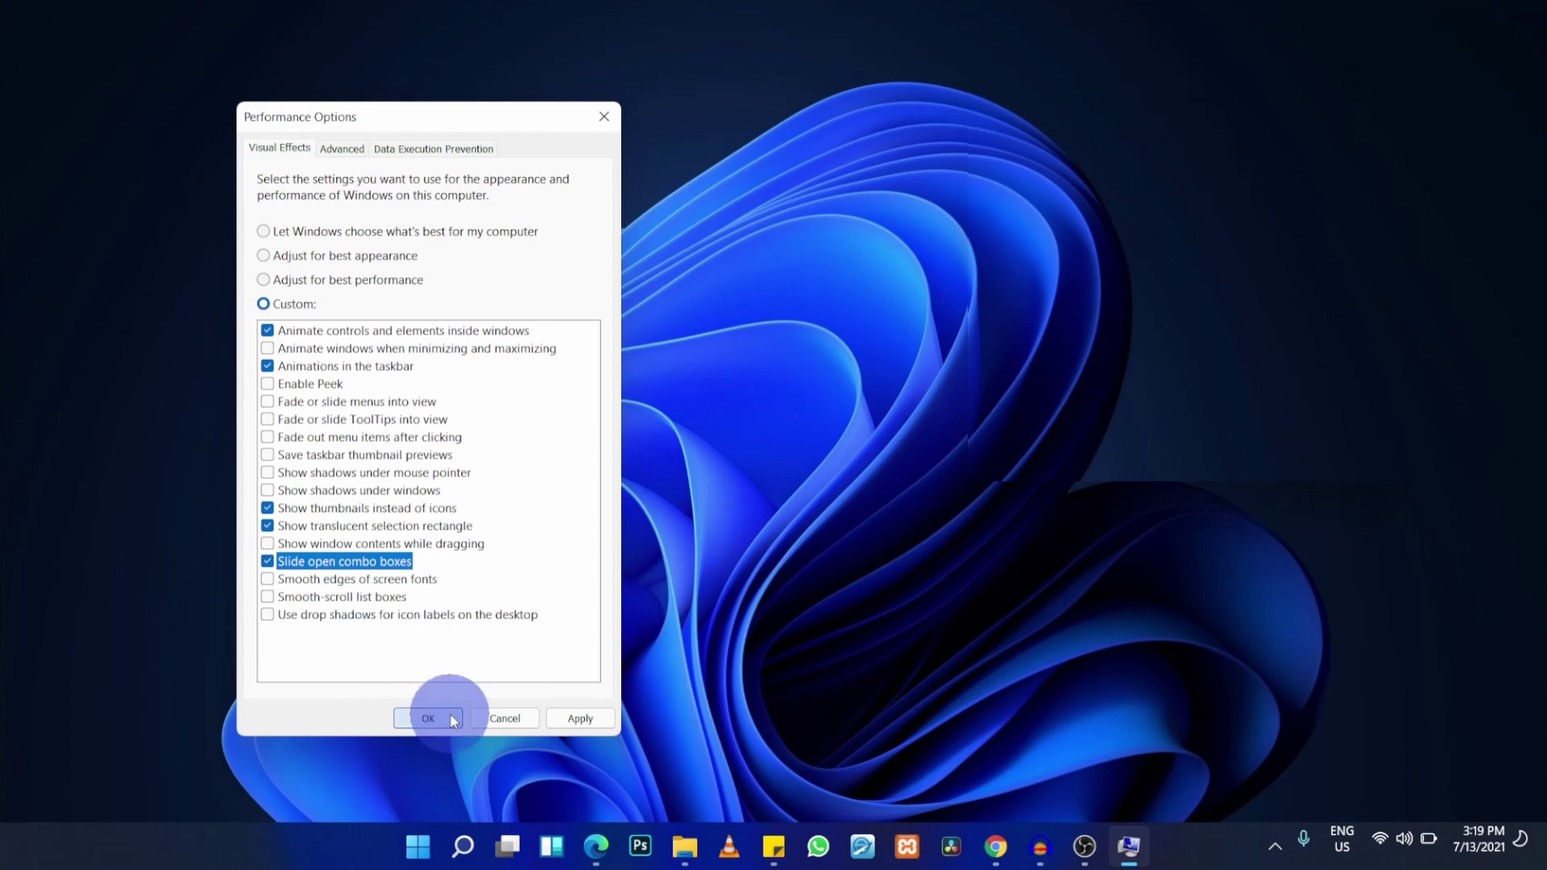
left_click(581, 716)
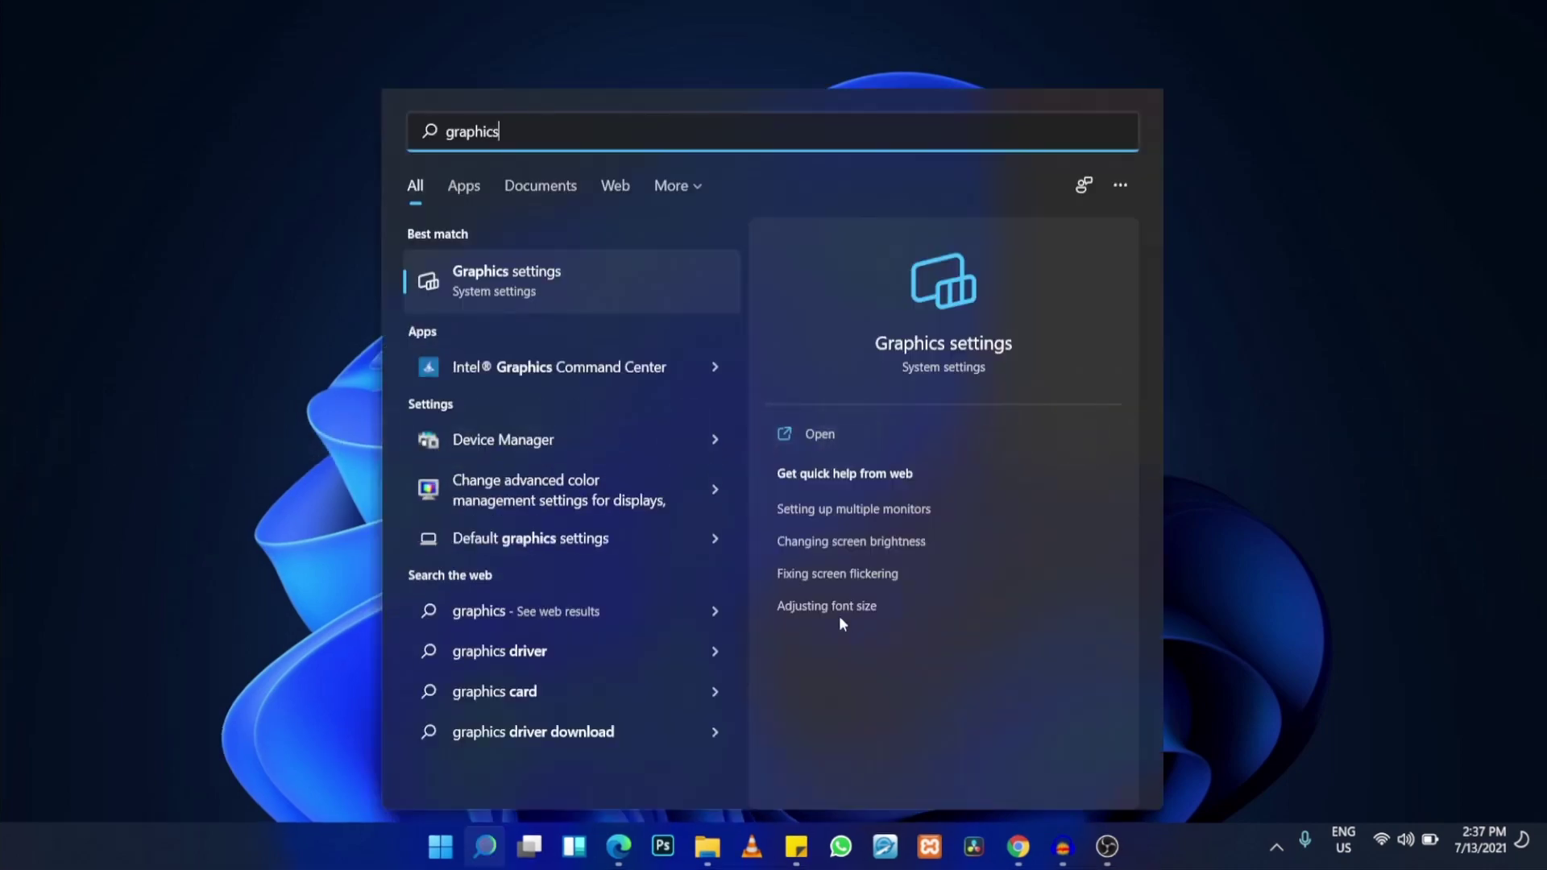
Step: Open Graphics settings and go to the default graphics settings with the hardware-accelerated GPU scheduling option
left_click(936, 359)
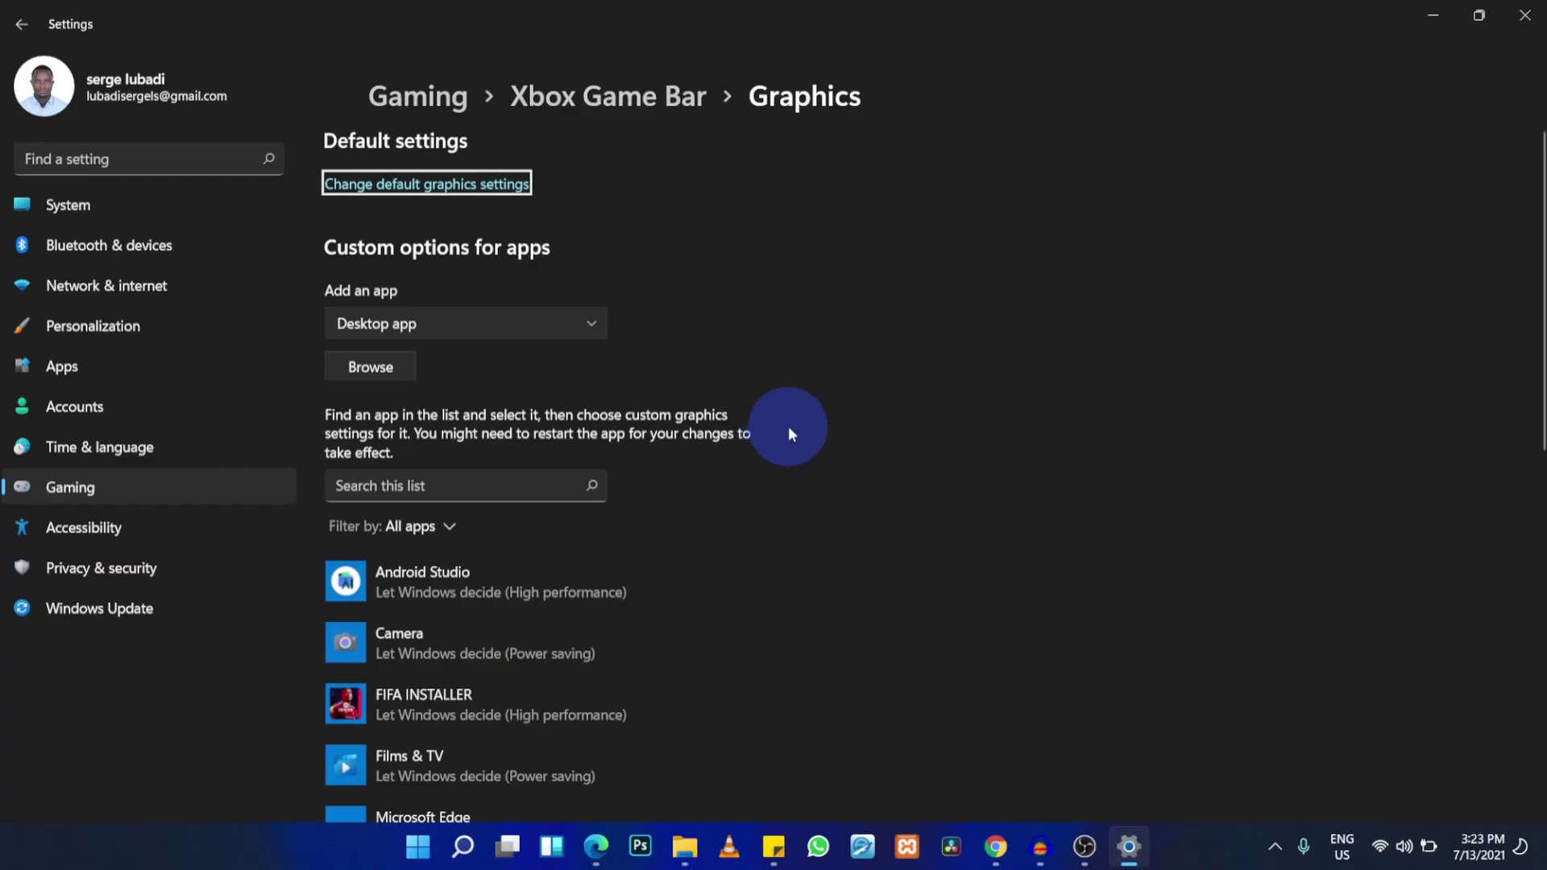
left_click(382, 190)
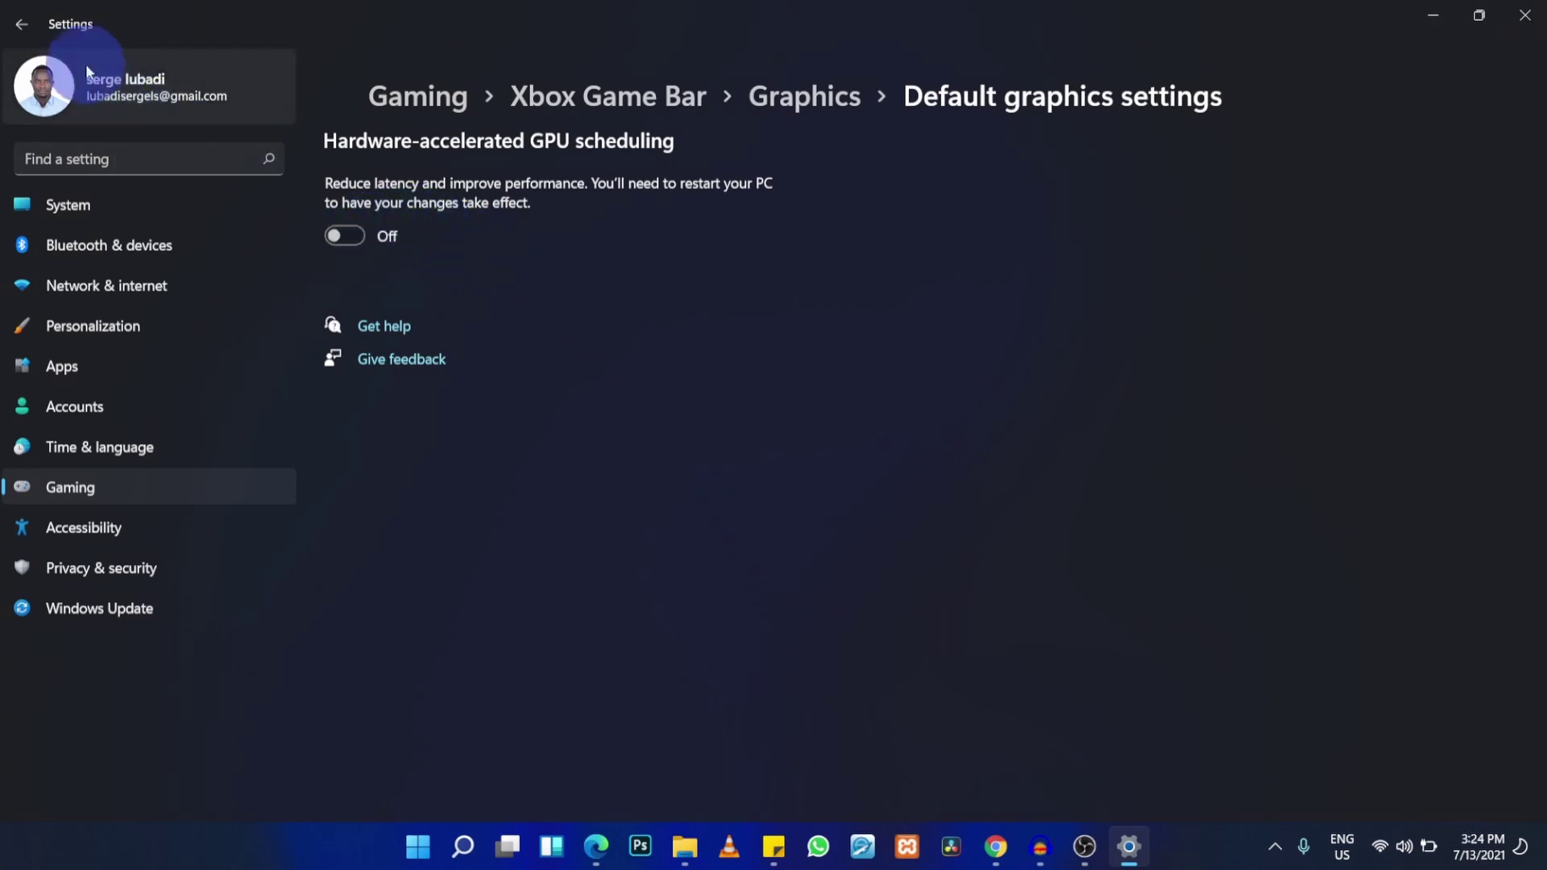
Step: Go back to the Graphics settings, view the graphics preference options for Android Studio and dismiss them without saving
left_click(24, 26)
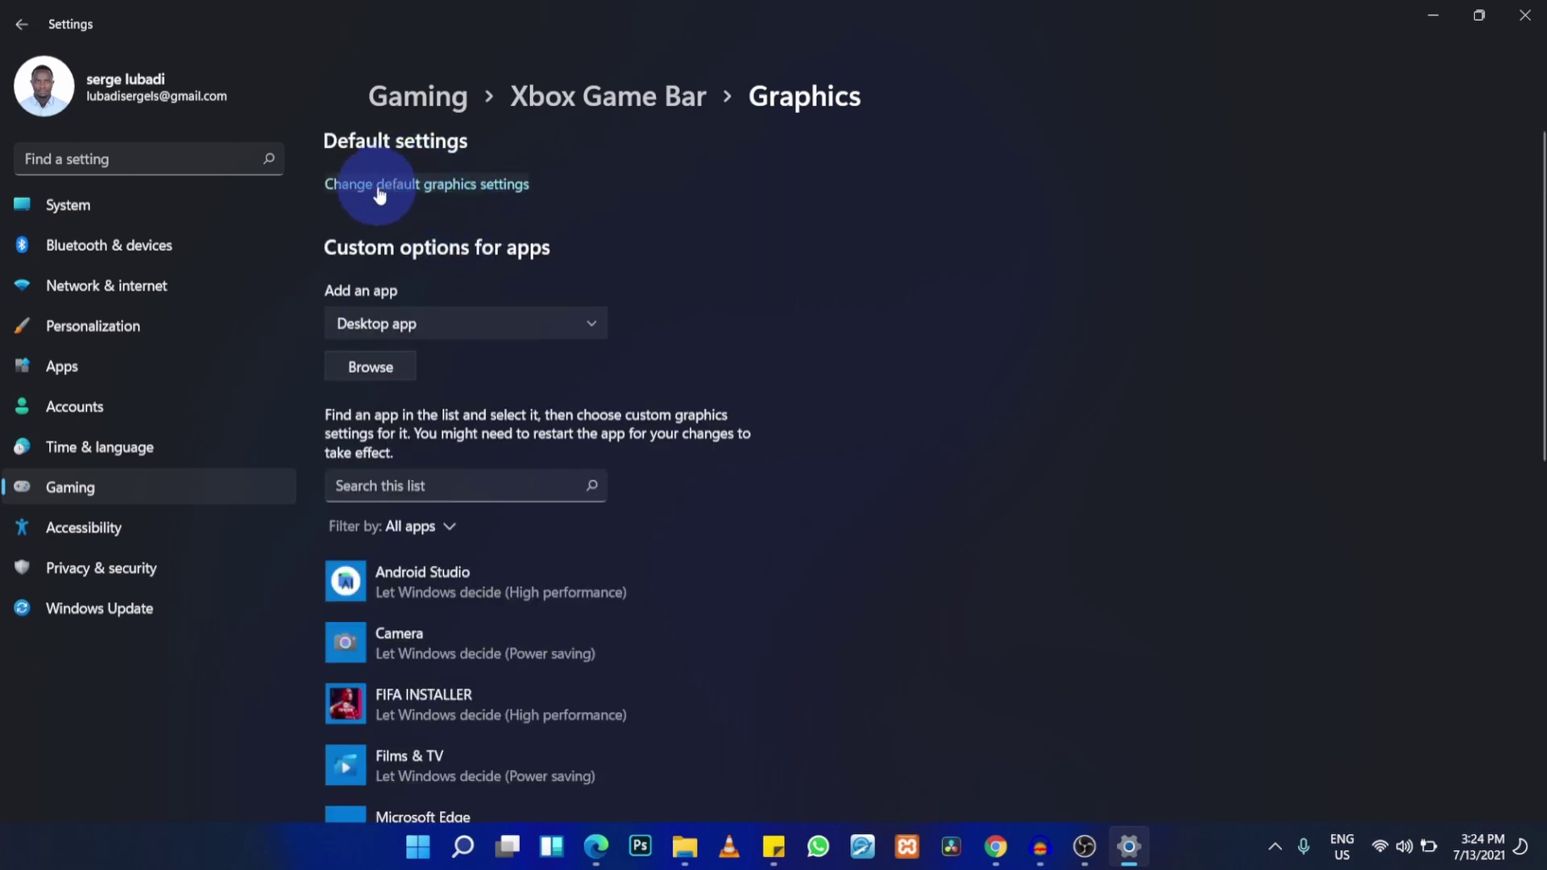
left_click(463, 577)
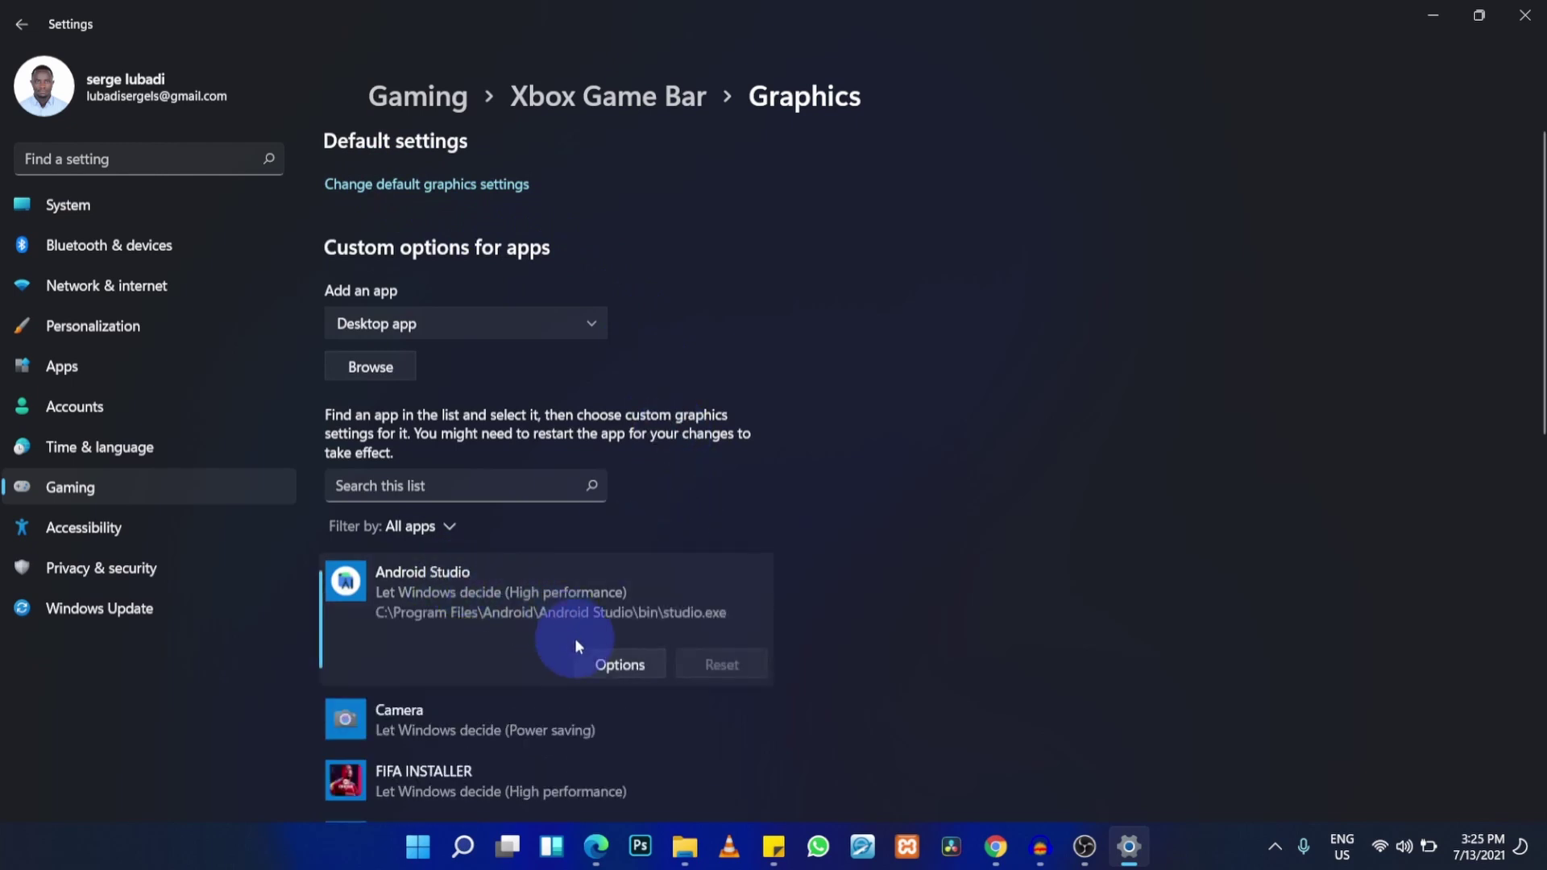
left_click(634, 670)
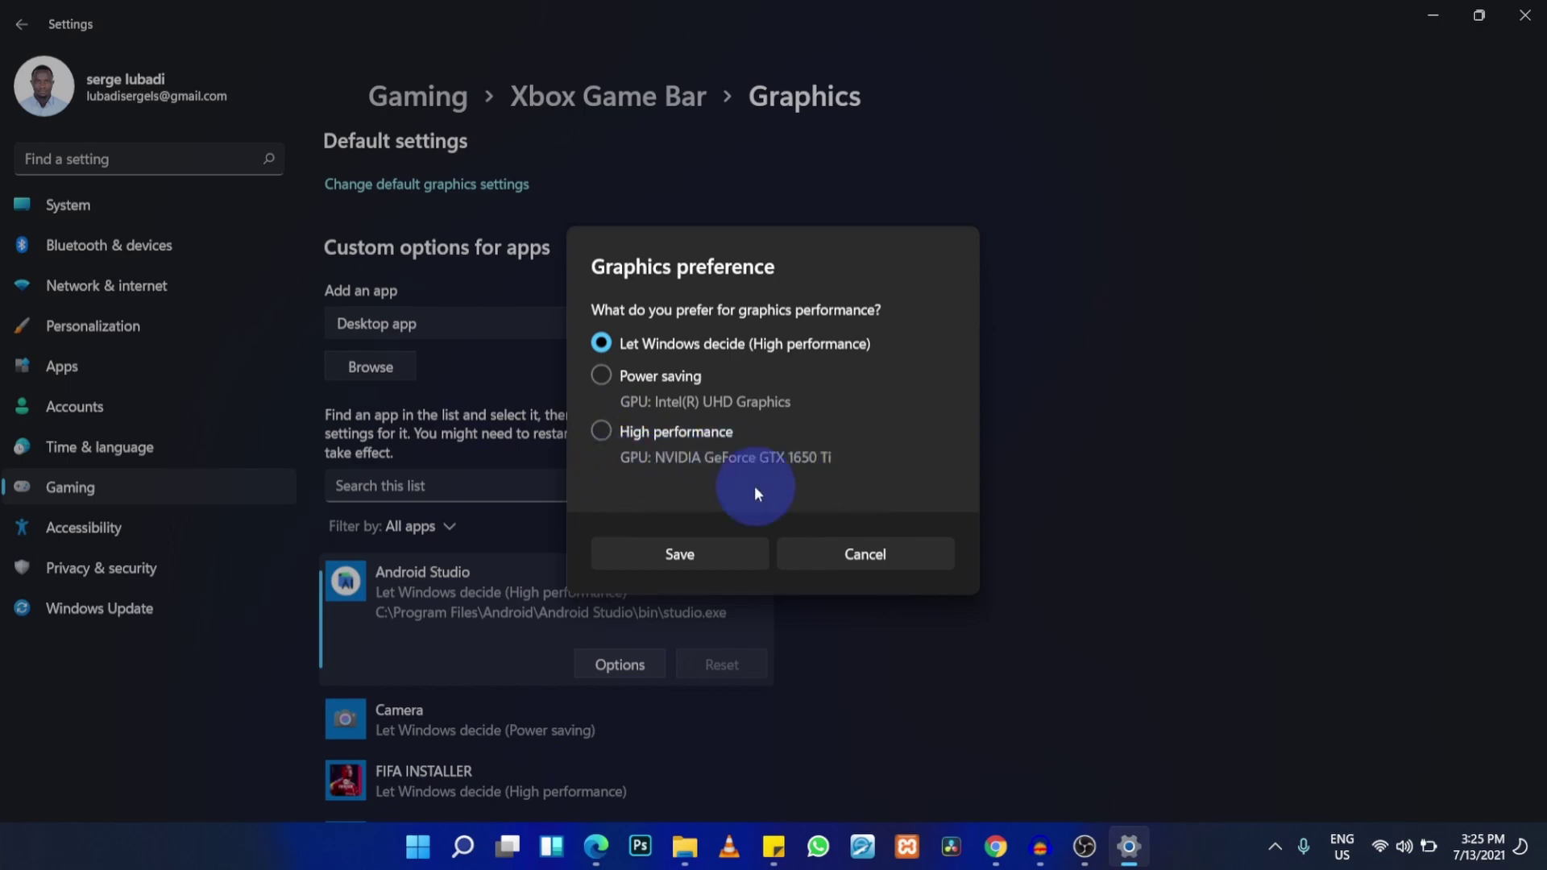
left_click(864, 553)
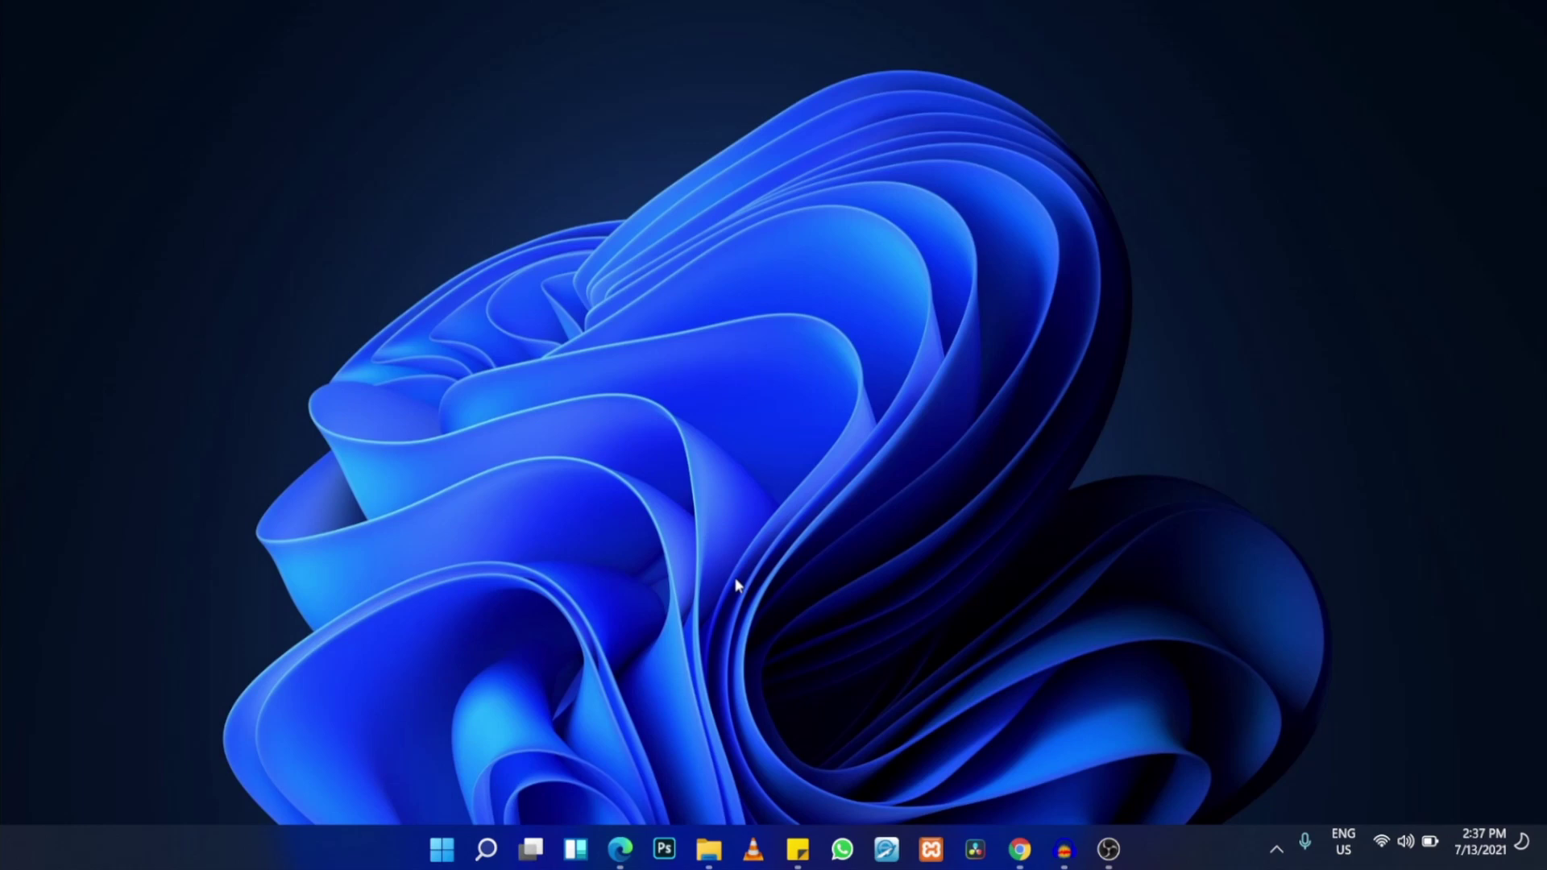
Step: Search Windows for "rese" and open the Reset this PC recovery settings
key("super")
type("rese")
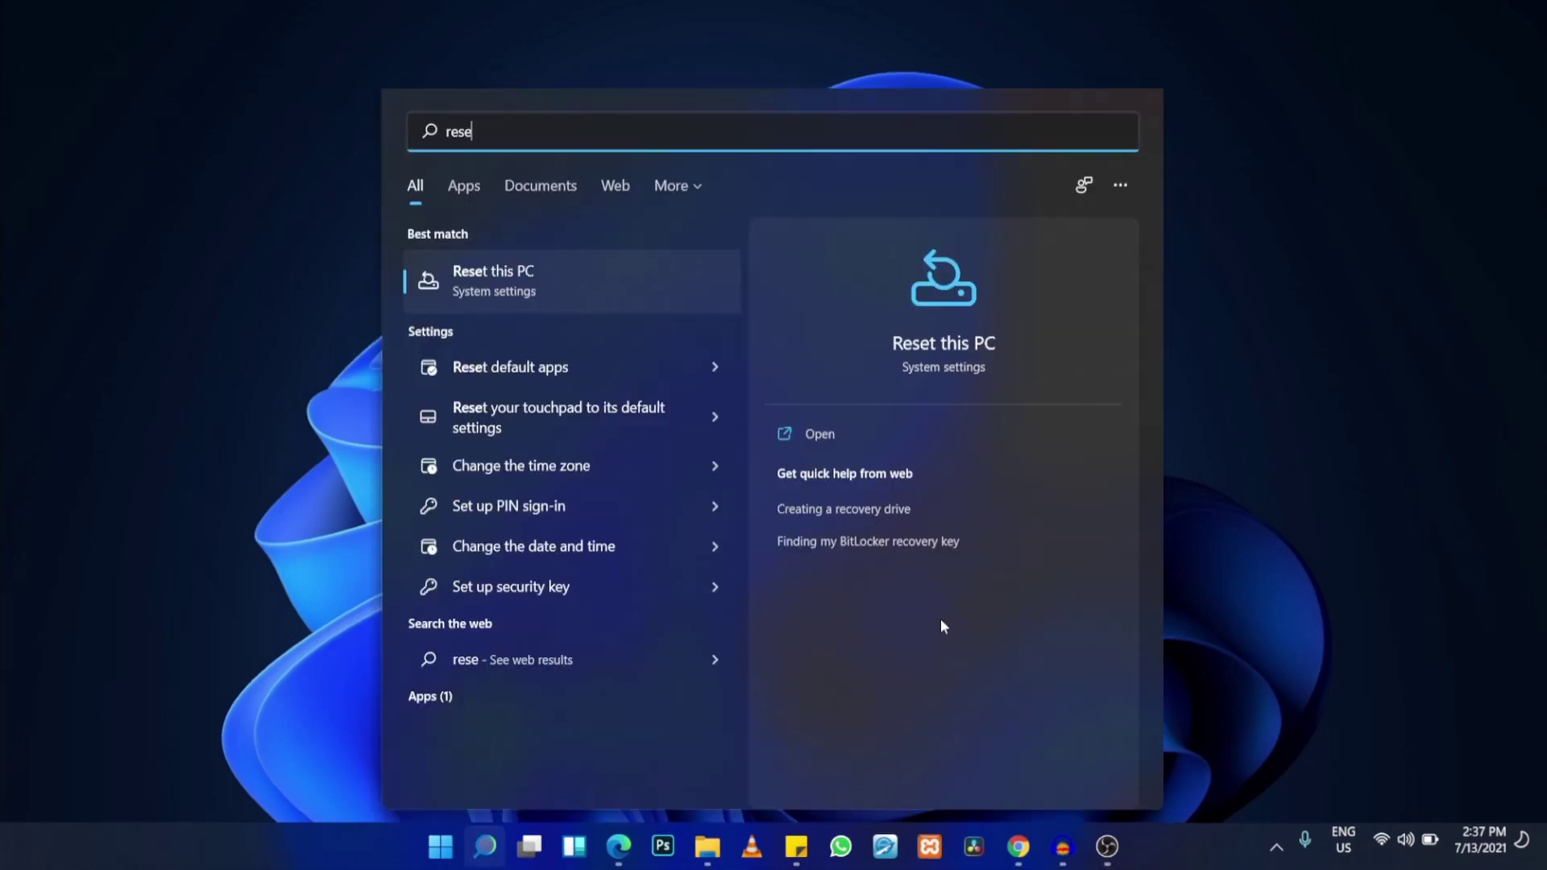
left_click(934, 348)
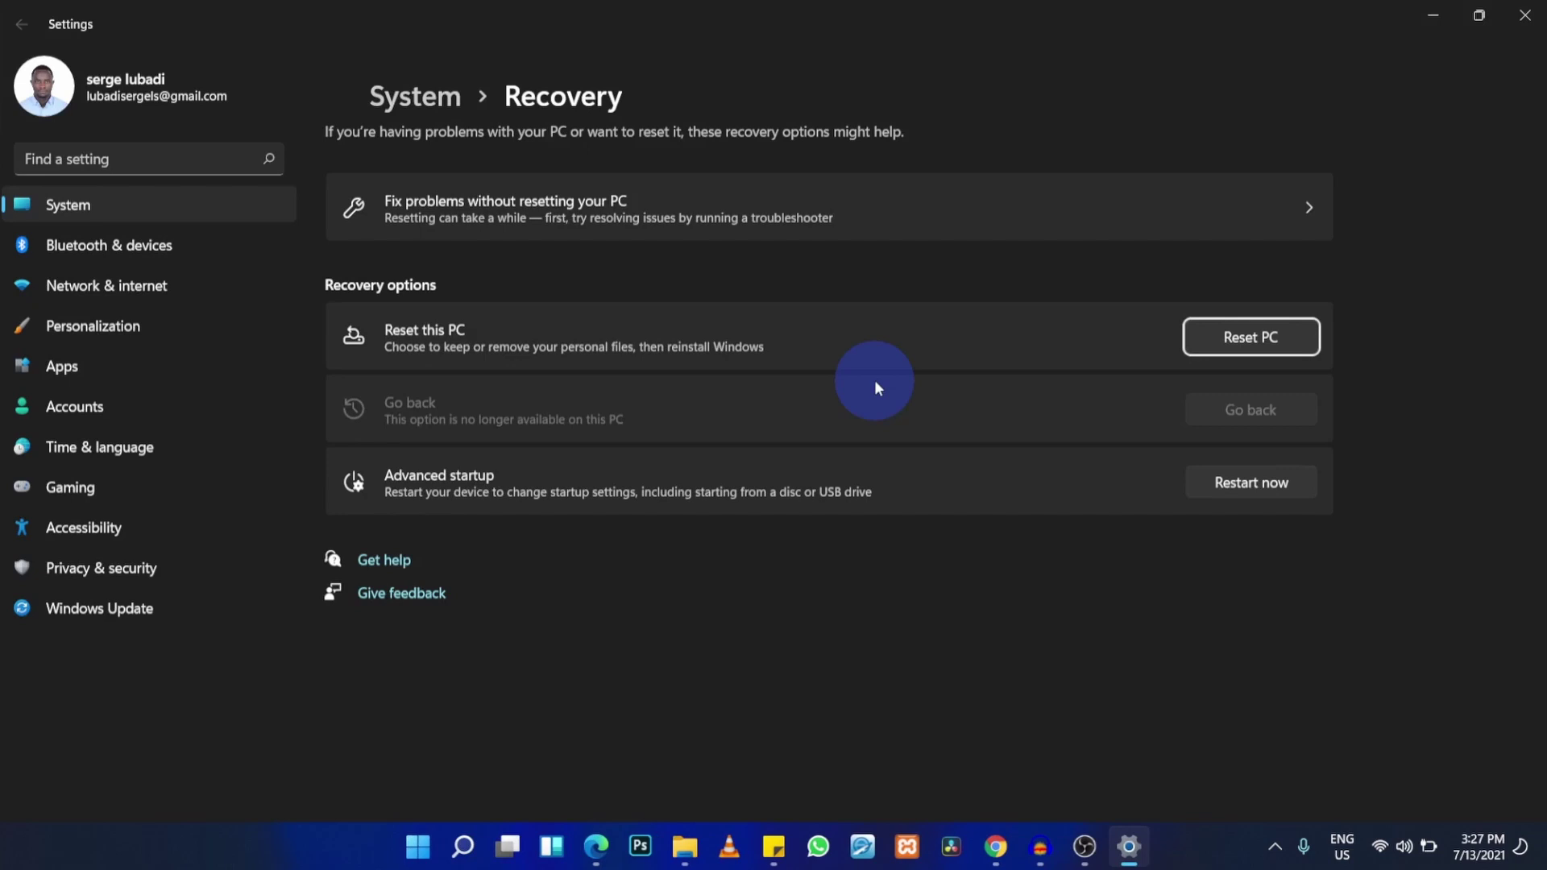